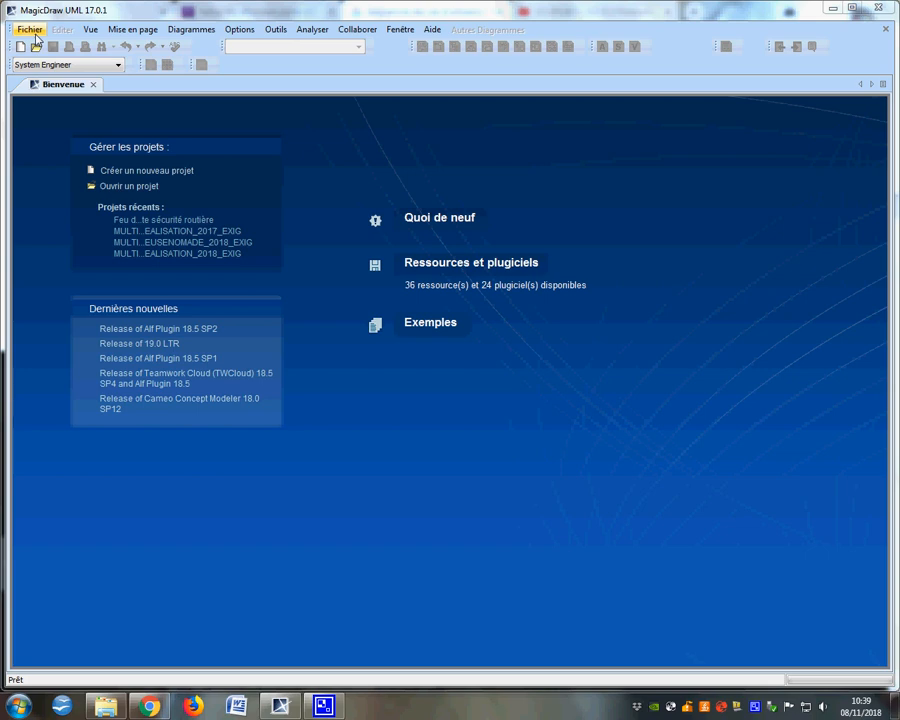
# Create a new blank SysML project named "Lampe de Poche" in the default Documents location.
pyautogui.click(35, 33)
pyautogui.click(44, 51)
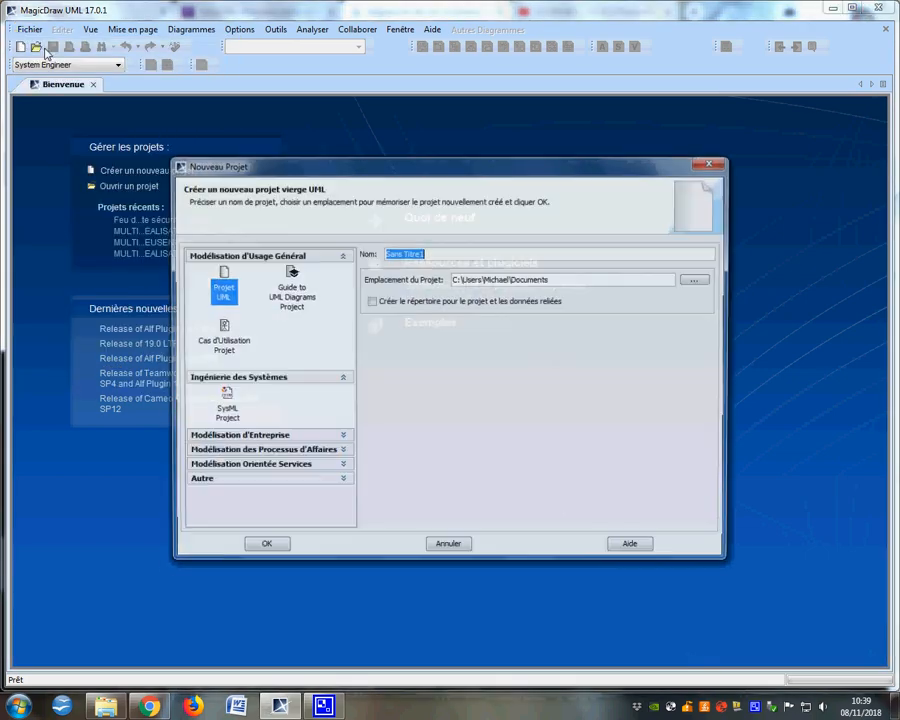
pyautogui.write('L')
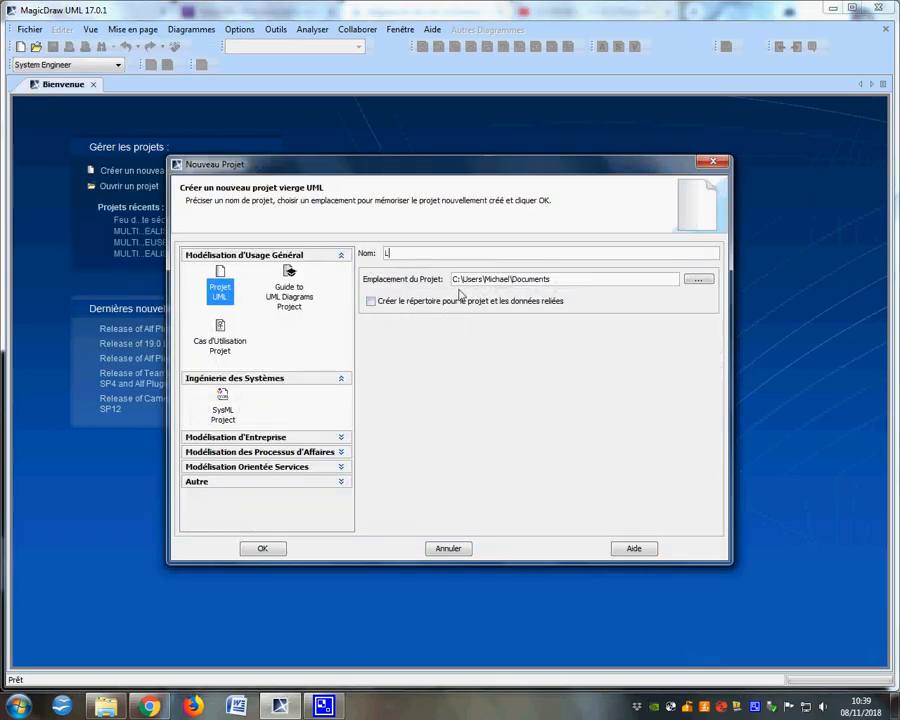
pyautogui.write('ampe de Poche')
pyautogui.click(224, 425)
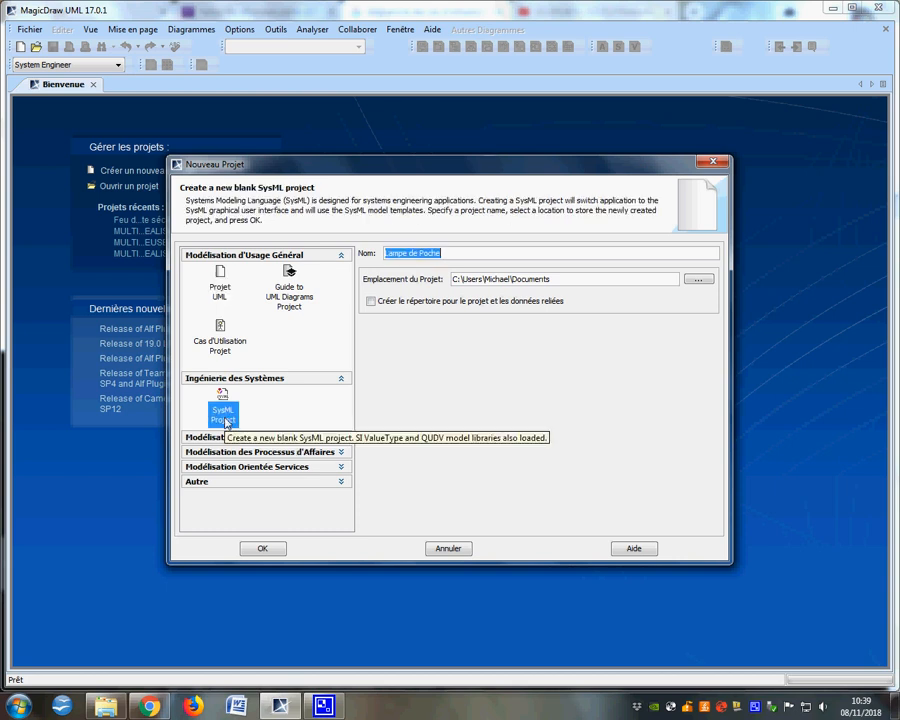
pyautogui.click(262, 545)
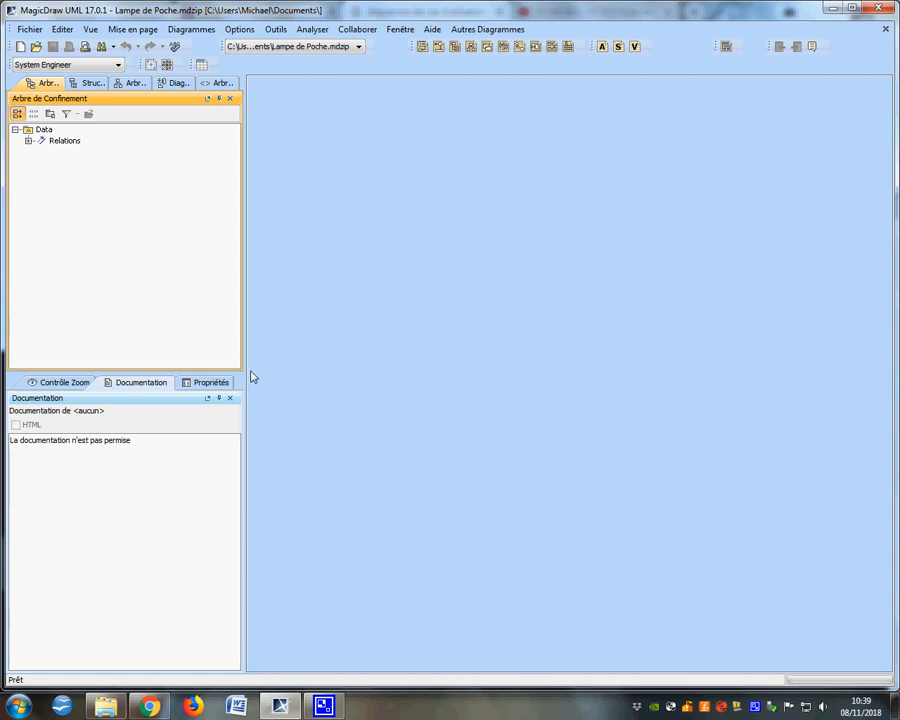
# Try to load the MagicDraw standard and SysML academic licence key files through the licence manager.
pyautogui.click(432, 32)
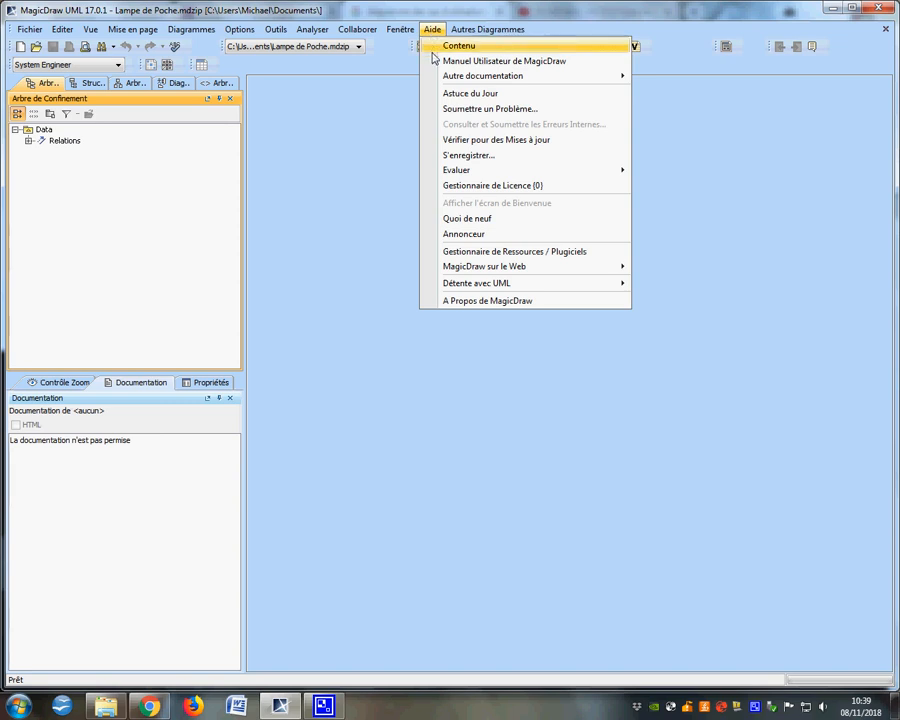
pyautogui.click(463, 187)
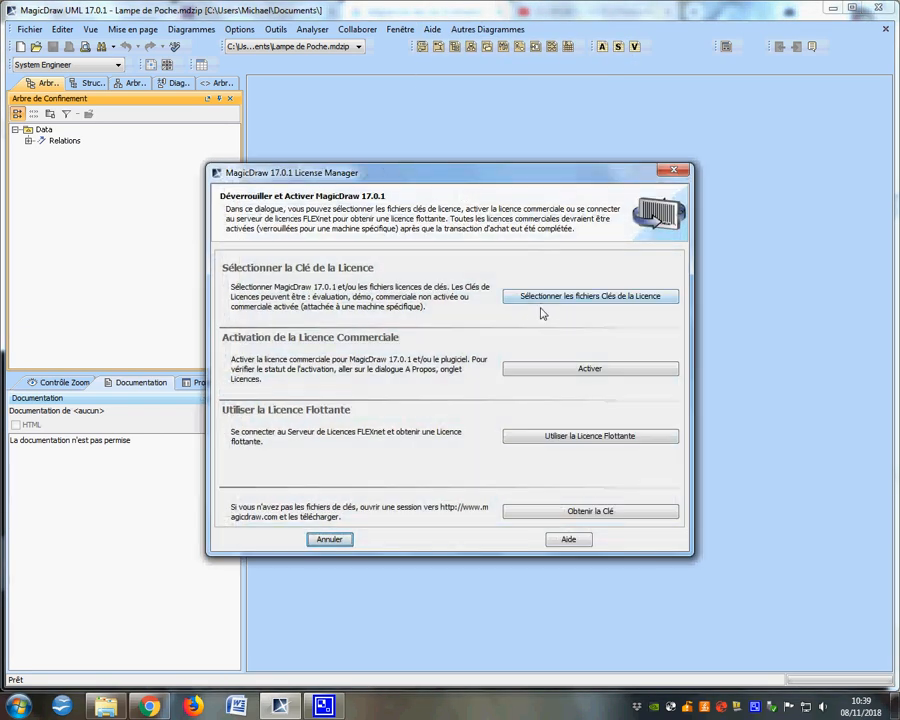
pyautogui.click(544, 297)
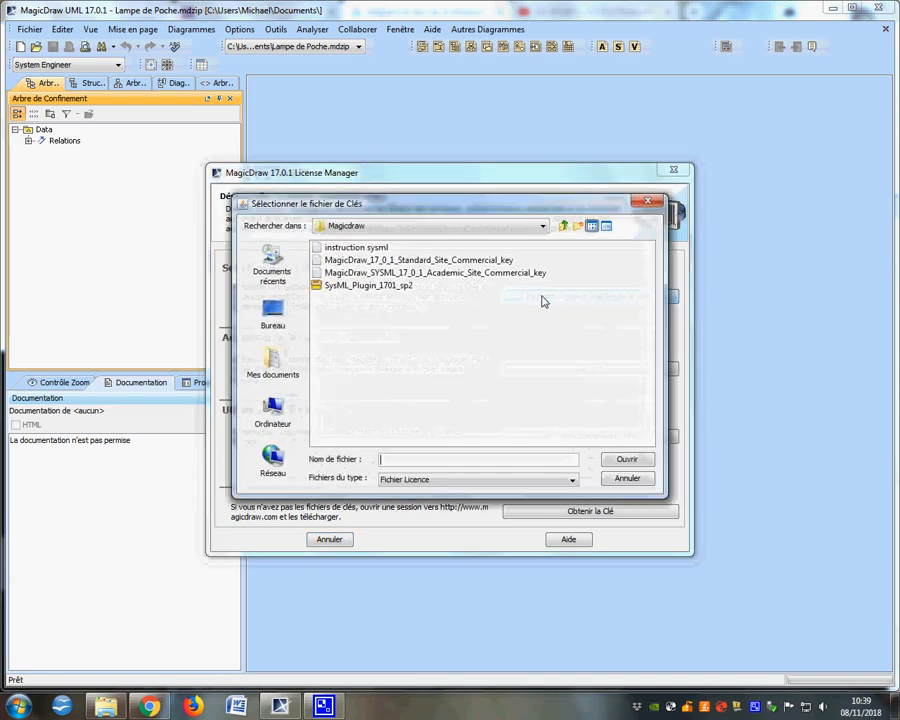
pyautogui.click(352, 261)
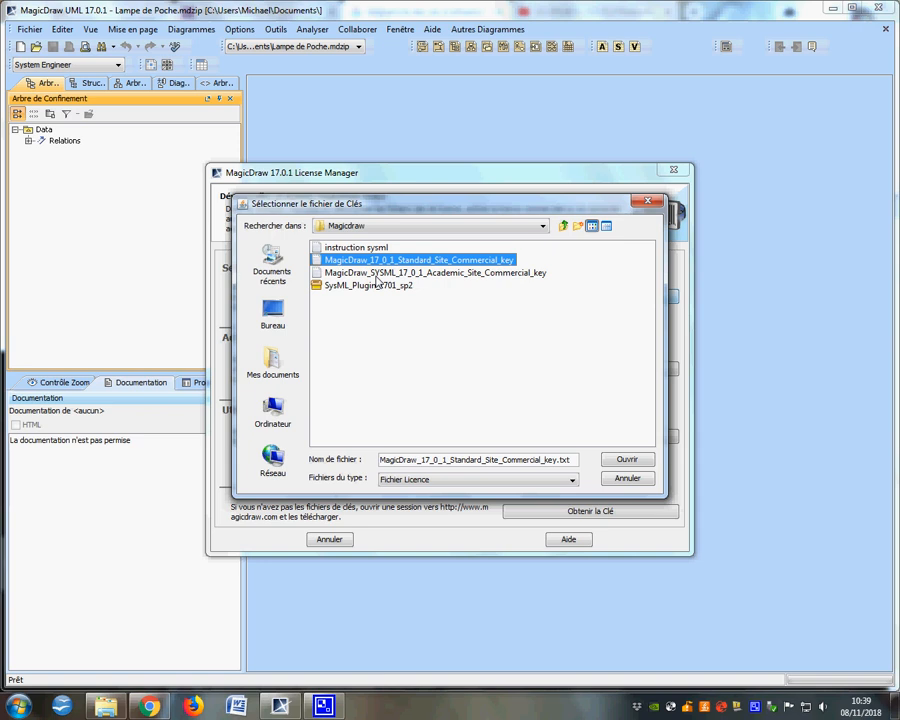
pyautogui.click(358, 275)
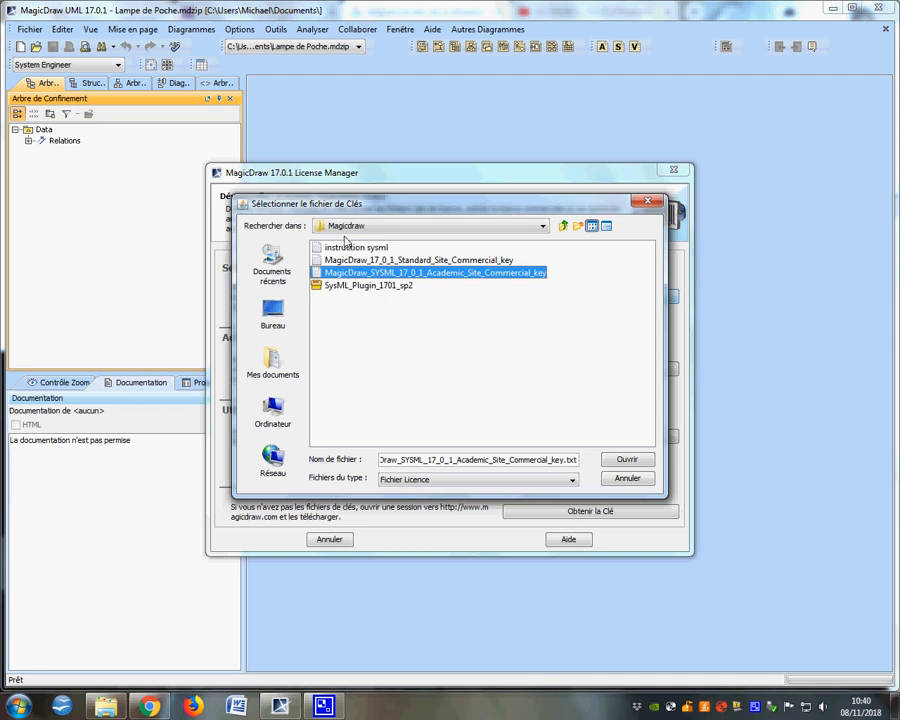
pyautogui.click(626, 460)
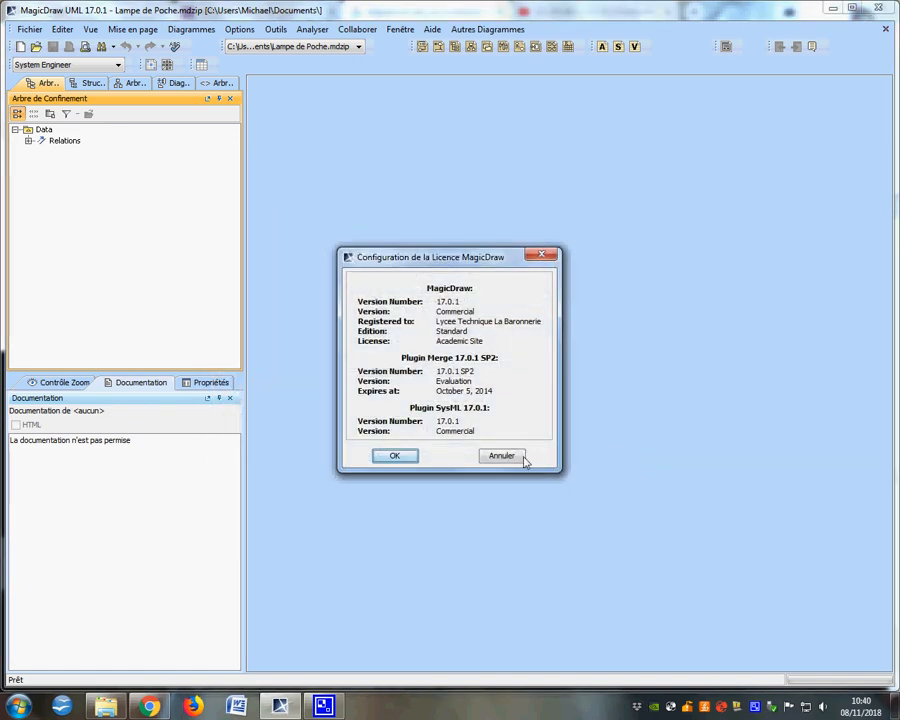
pyautogui.click(502, 456)
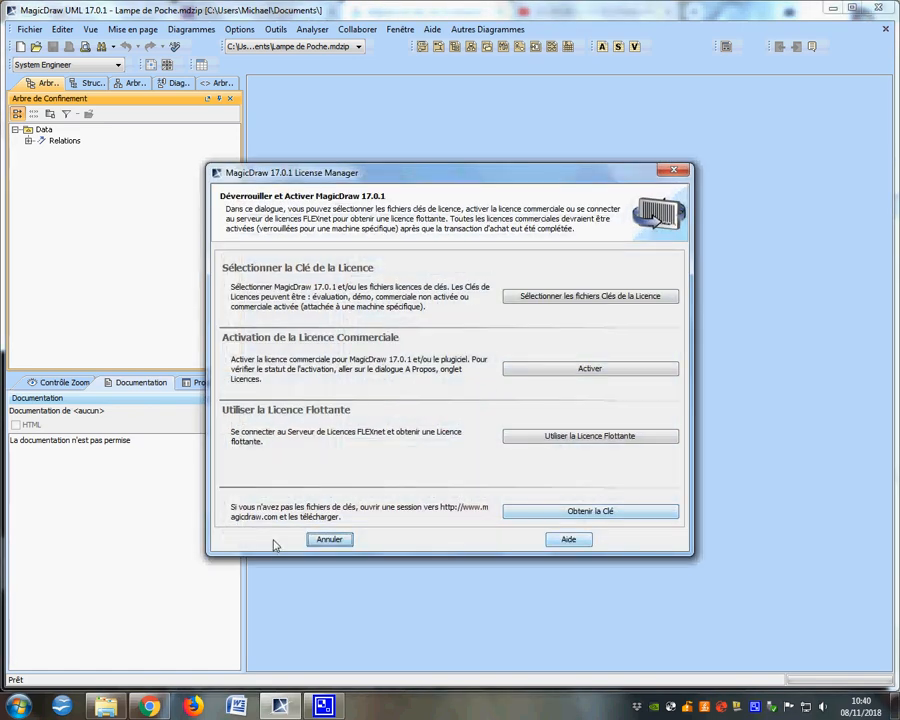
pyautogui.click(330, 539)
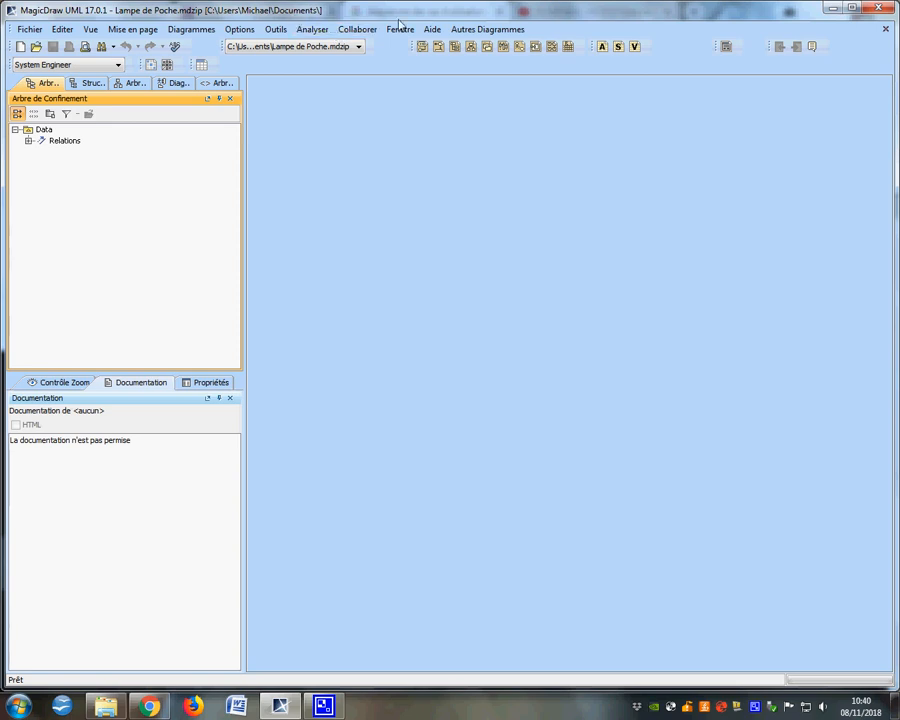
# Check the status of the commercial plugins, including SysML, in the resource and plugin manager.
pyautogui.click(432, 30)
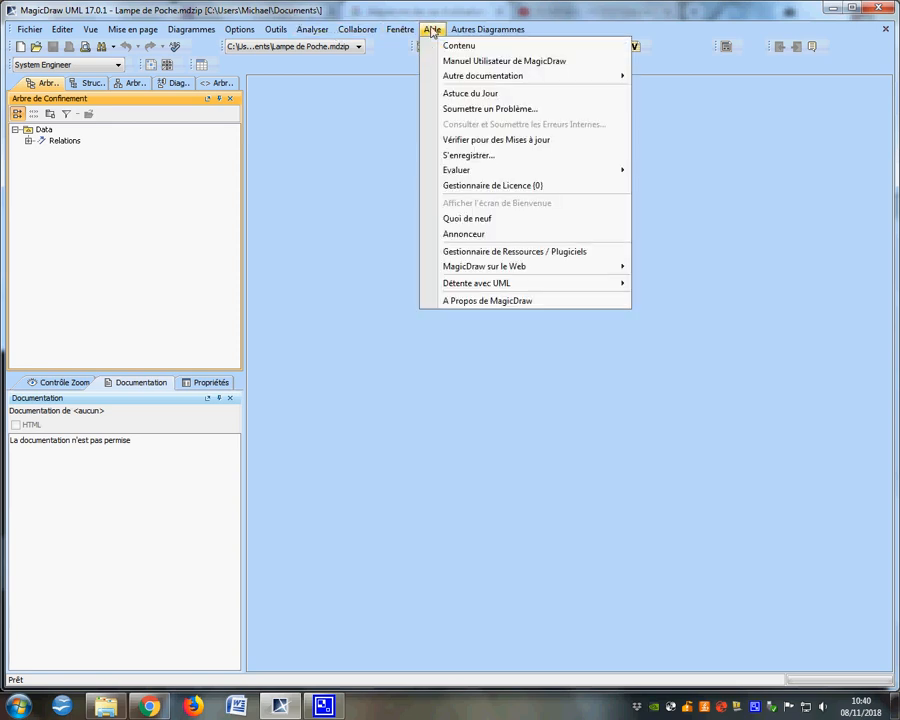
pyautogui.click(462, 255)
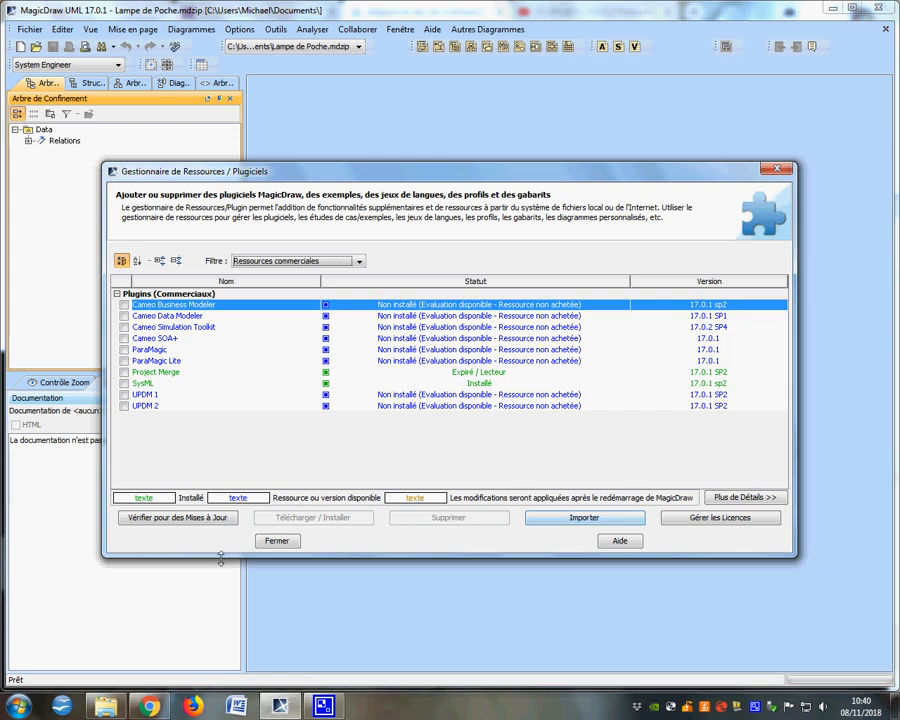
pyautogui.click(285, 540)
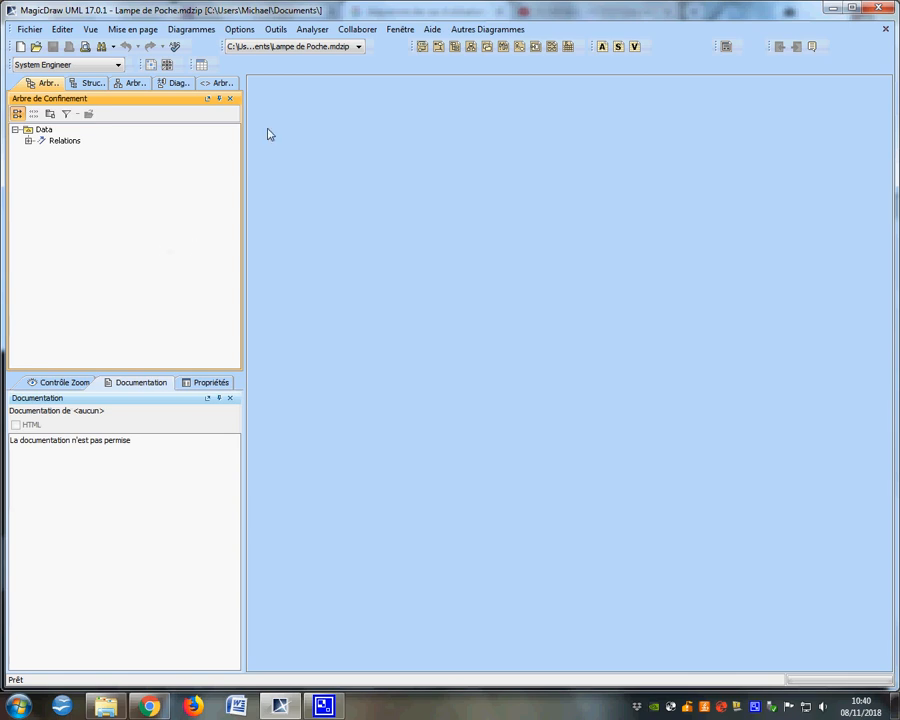
# Switch to Chrome to view the example use case diagram, and return to MagicDraw.
pyautogui.click(148, 706)
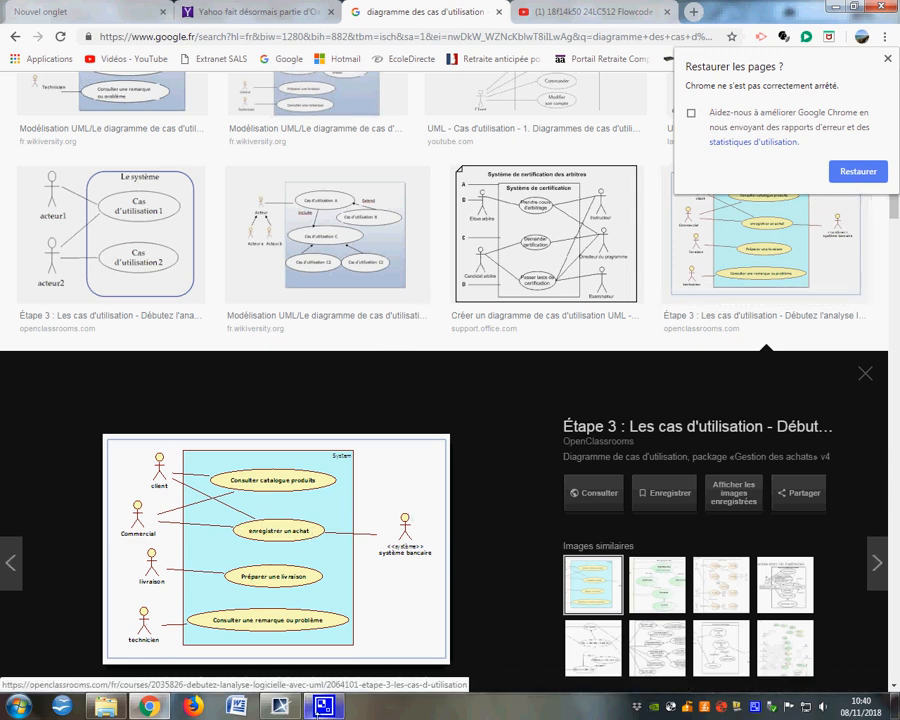
pyautogui.click(322, 706)
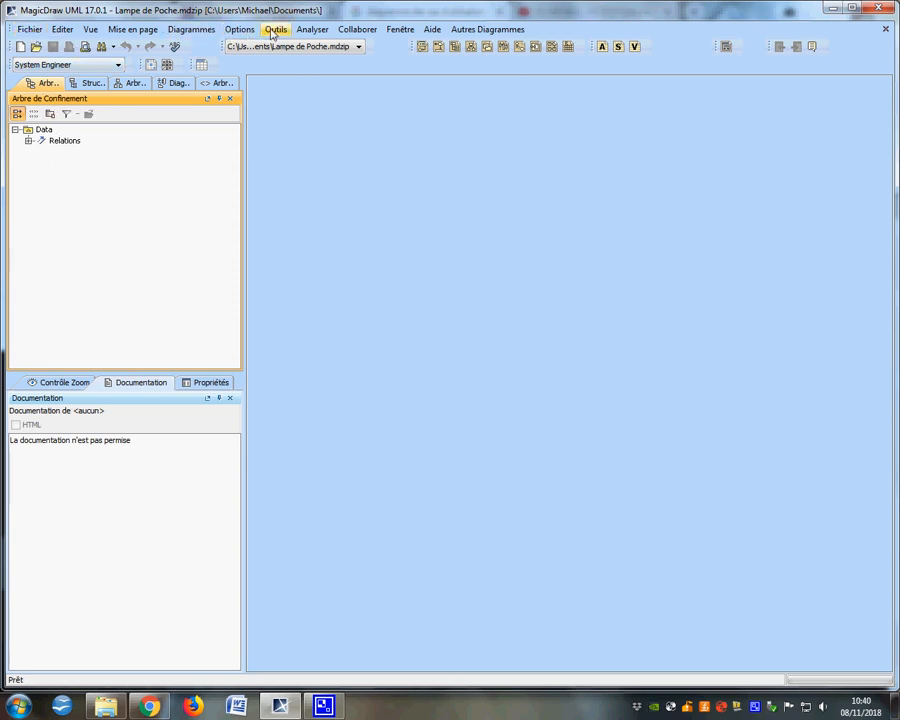
# Add a SysML use case diagram named "Lampe de Poche" under the Data package.
pyautogui.click(38, 33)
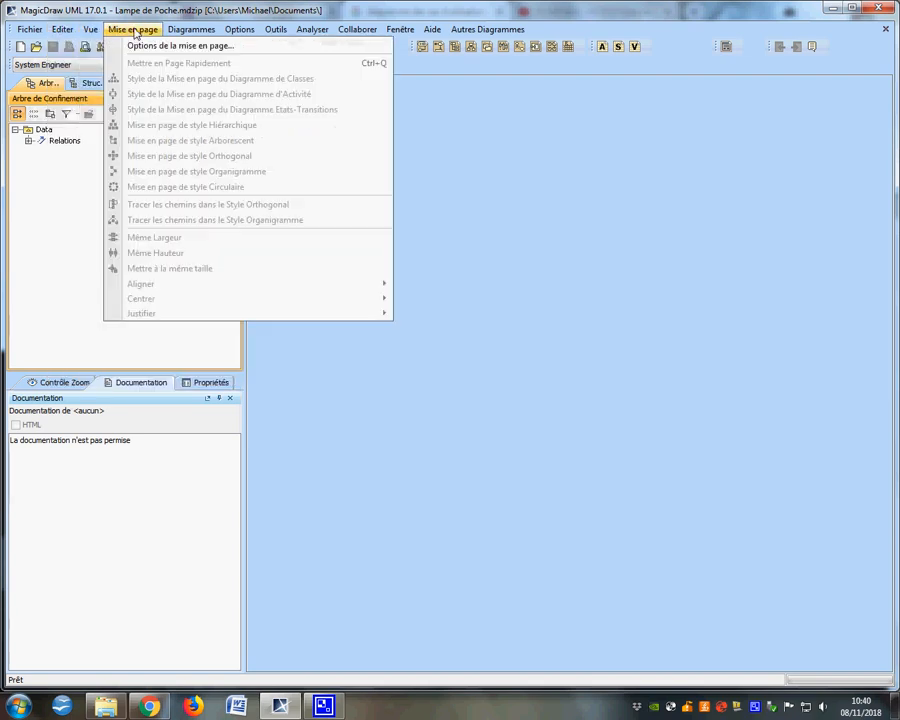
pyautogui.moveTo(190, 29)
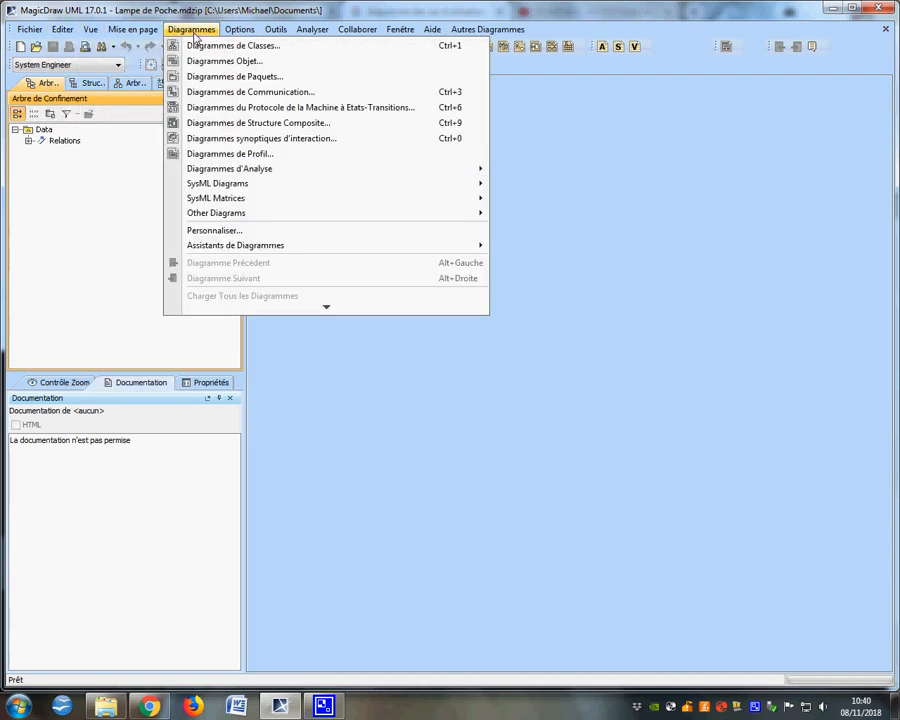
pyautogui.moveTo(216, 187)
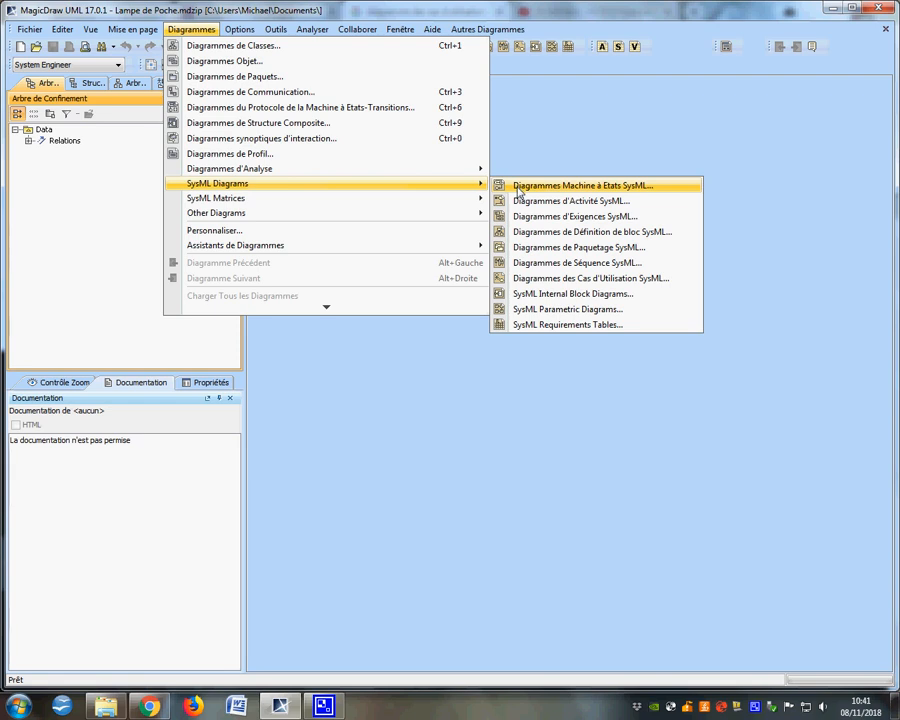
pyautogui.click(526, 279)
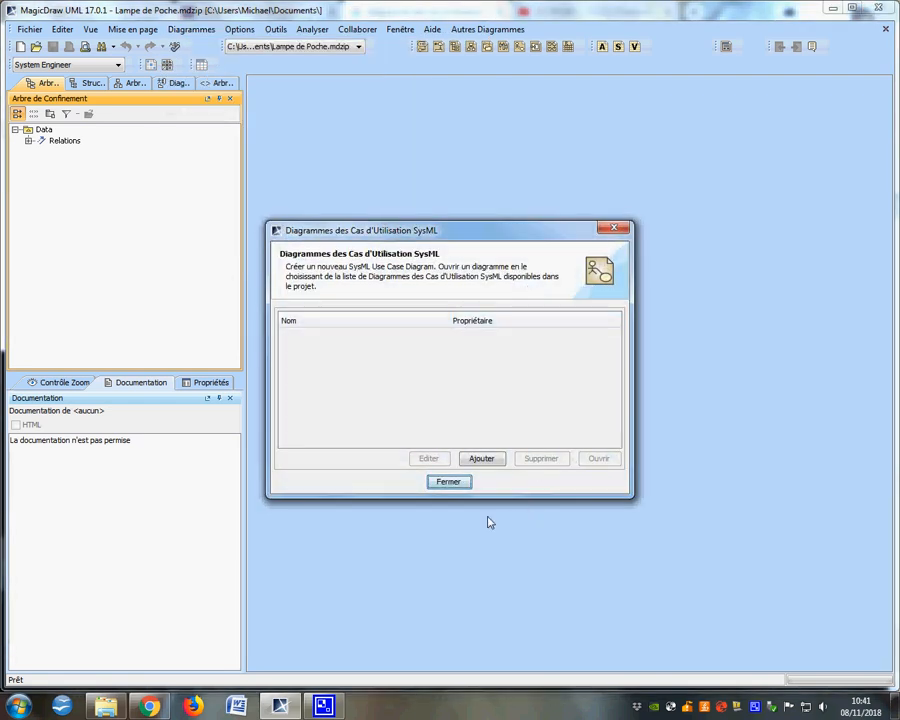
pyautogui.click(312, 319)
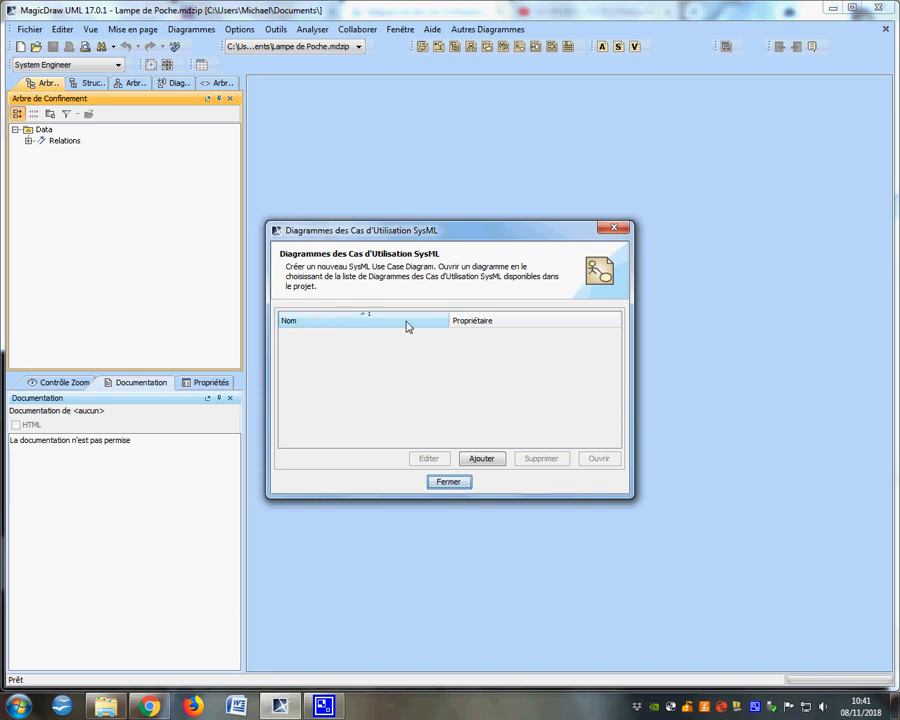
pyautogui.click(482, 459)
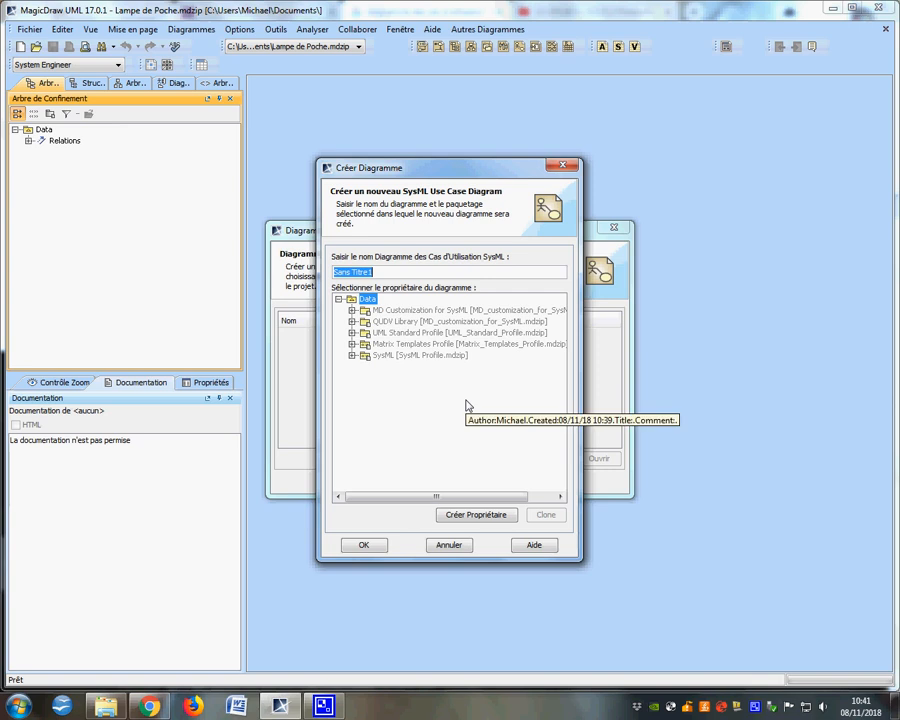
pyautogui.write('Lampe de Poche')
pyautogui.click(363, 542)
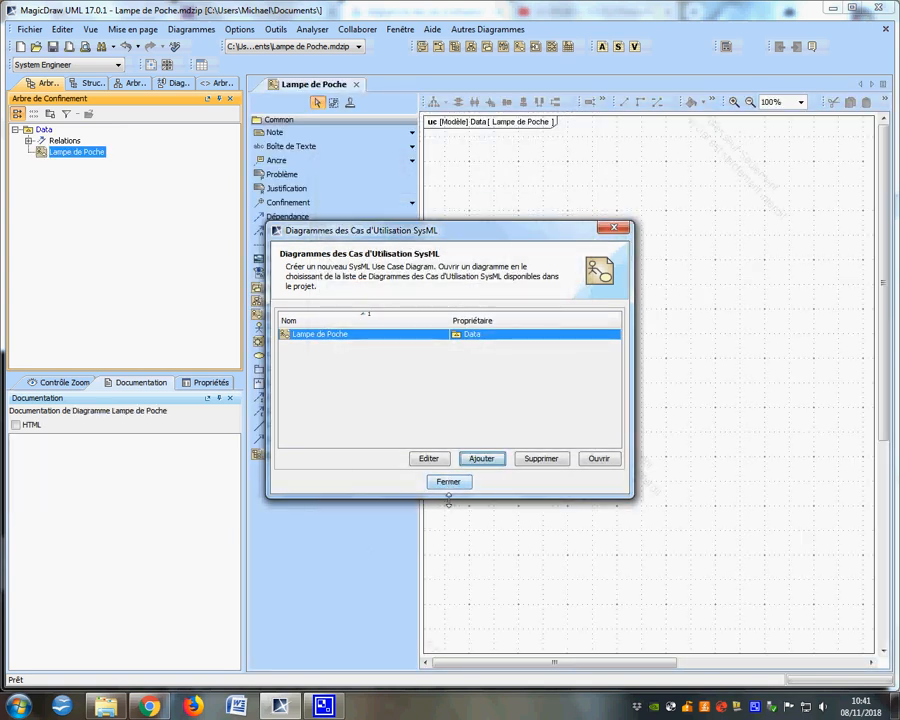
pyautogui.click(449, 487)
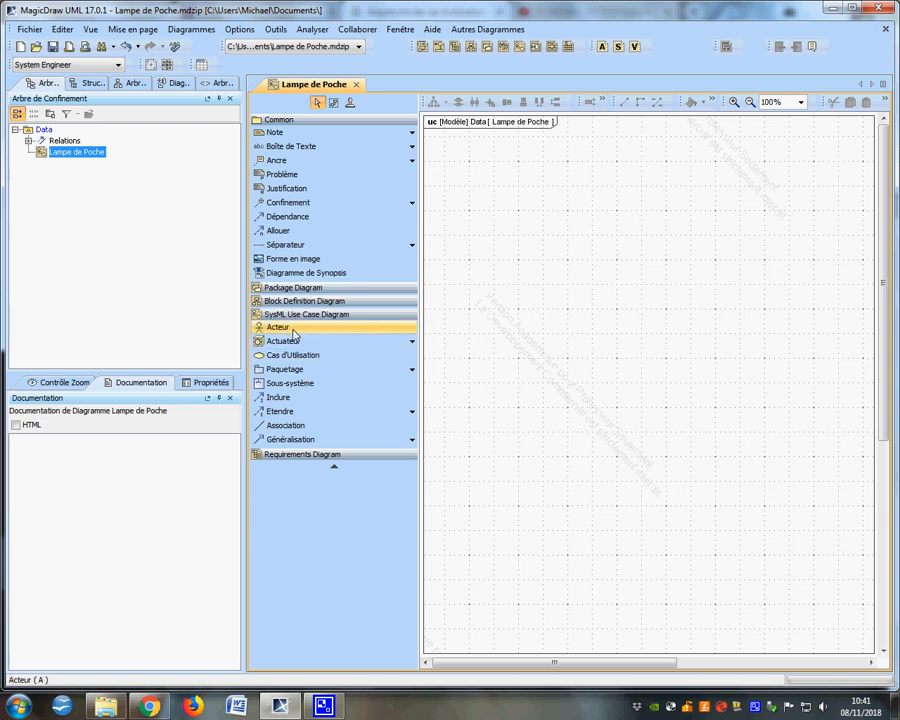
# Draw an actor on the diagram and name it "Utilisateur".
pyautogui.click(287, 359)
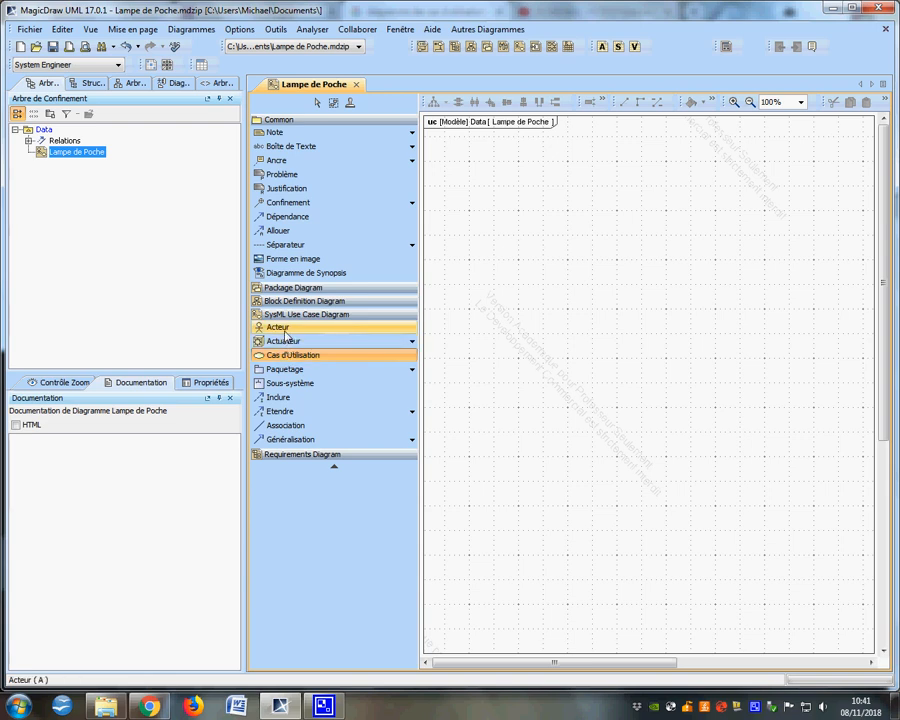
pyautogui.click(280, 328)
pyautogui.moveTo(475, 295); pyautogui.dragTo(562, 419)
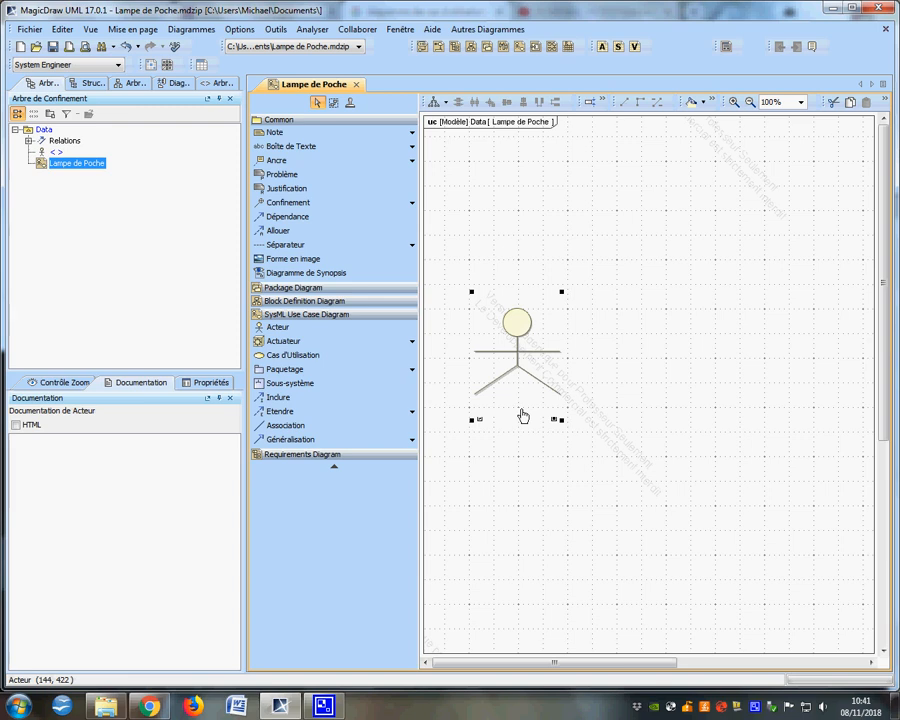
pyautogui.write('Utilisateur')
pyautogui.press('Return')
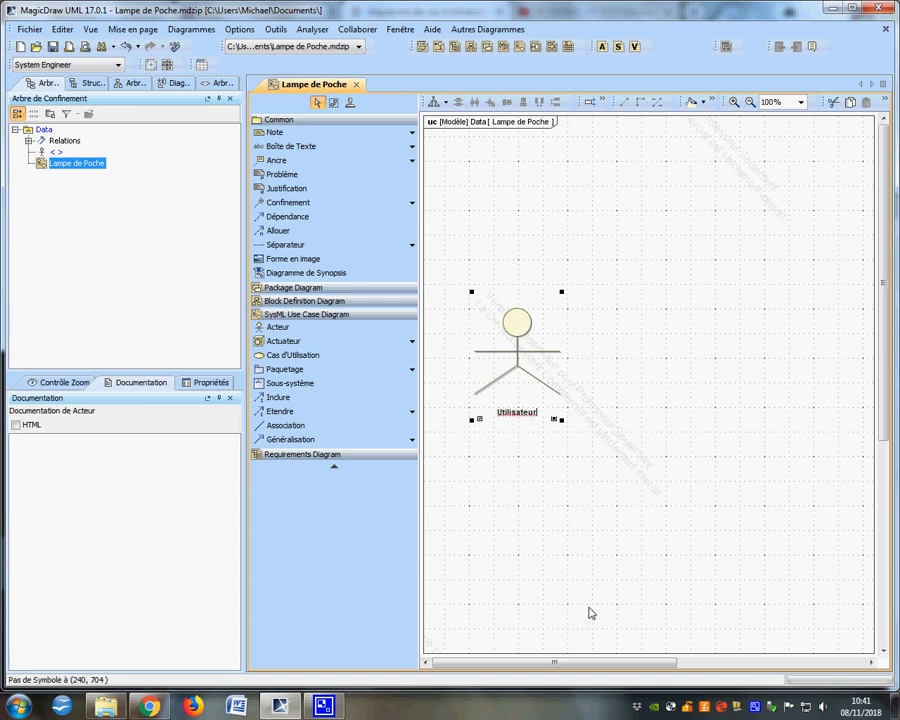
pyautogui.click(576, 570)
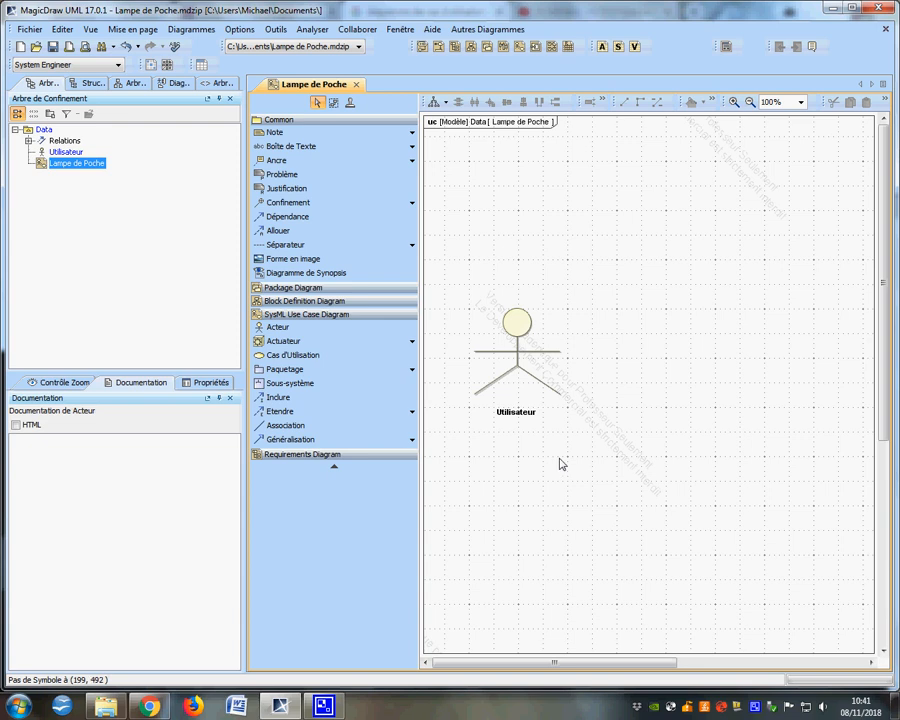
pyautogui.click(523, 362)
pyautogui.click(620, 396)
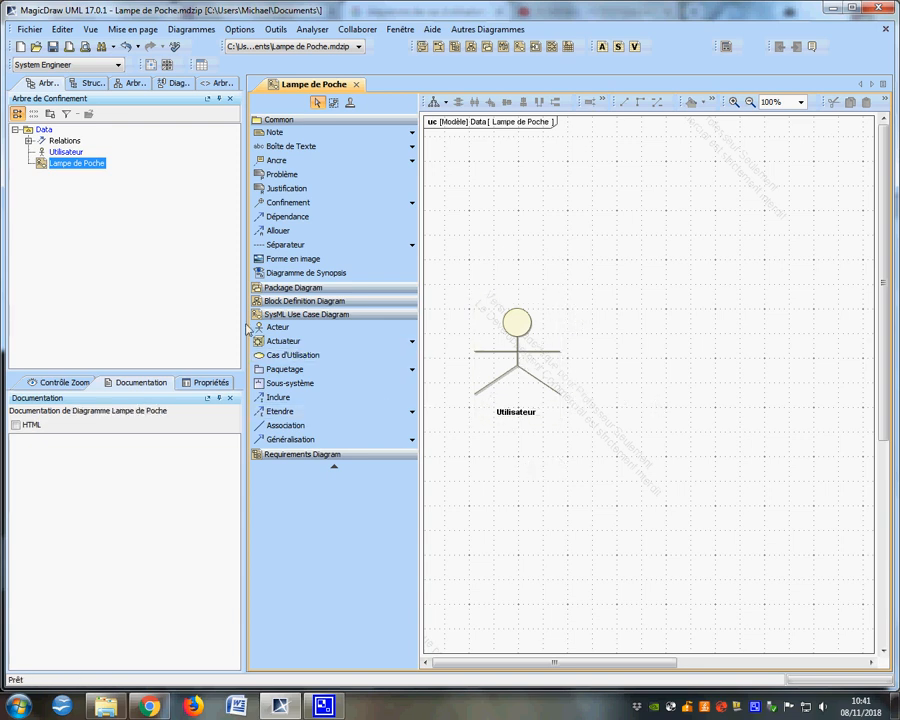
# Draw a use case ellipse to the right of the actor and name it "Sélectionner le mode d'éclairage".
pyautogui.click(292, 354)
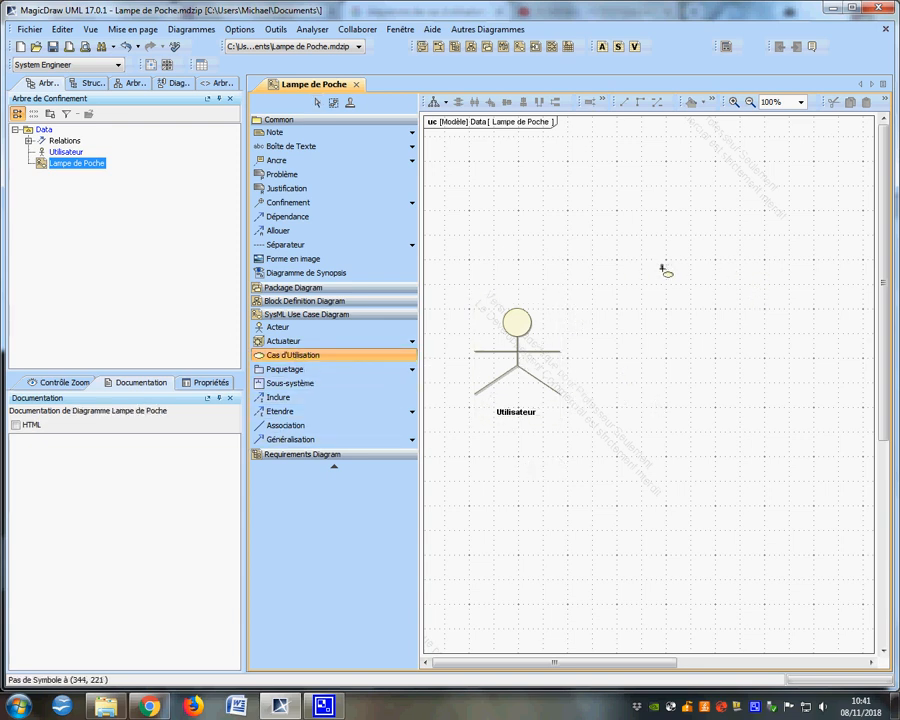
pyautogui.moveTo(661, 268); pyautogui.dragTo(847, 367)
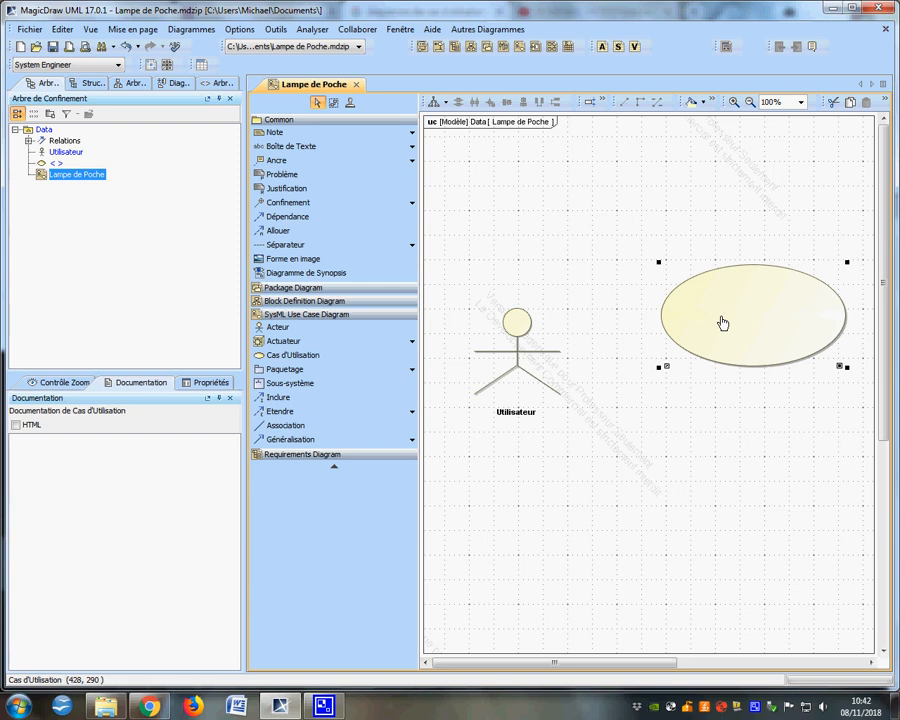
pyautogui.write("Sélectionner le mode d'éclairage")
pyautogui.click(727, 369)
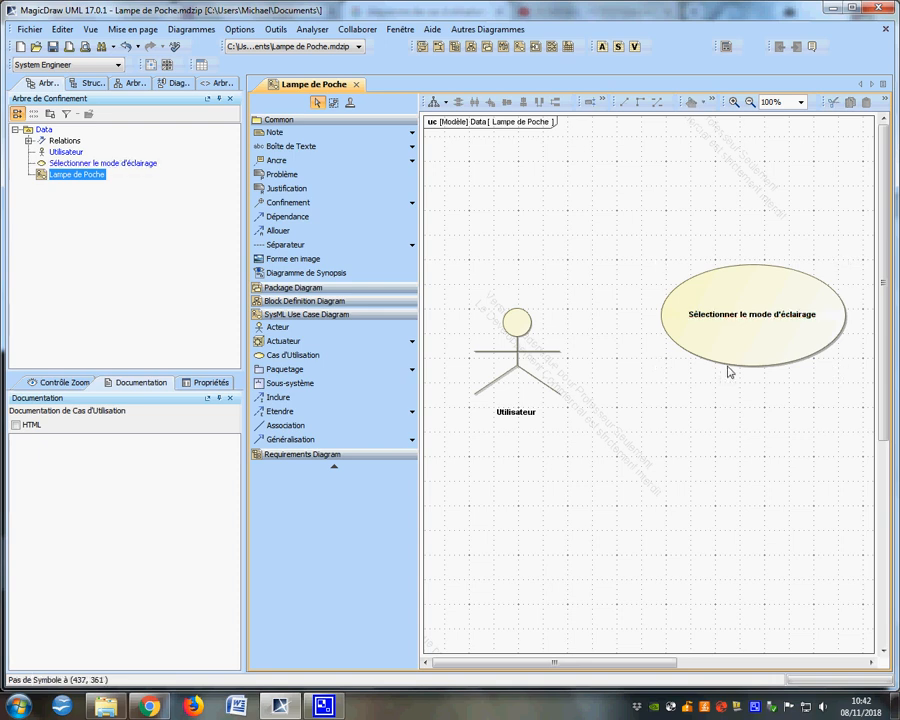
# View the specification properties of the "Sélectionner le mode d'éclairage" use case and leave them as they are.
pyautogui.rightClick(757, 317)
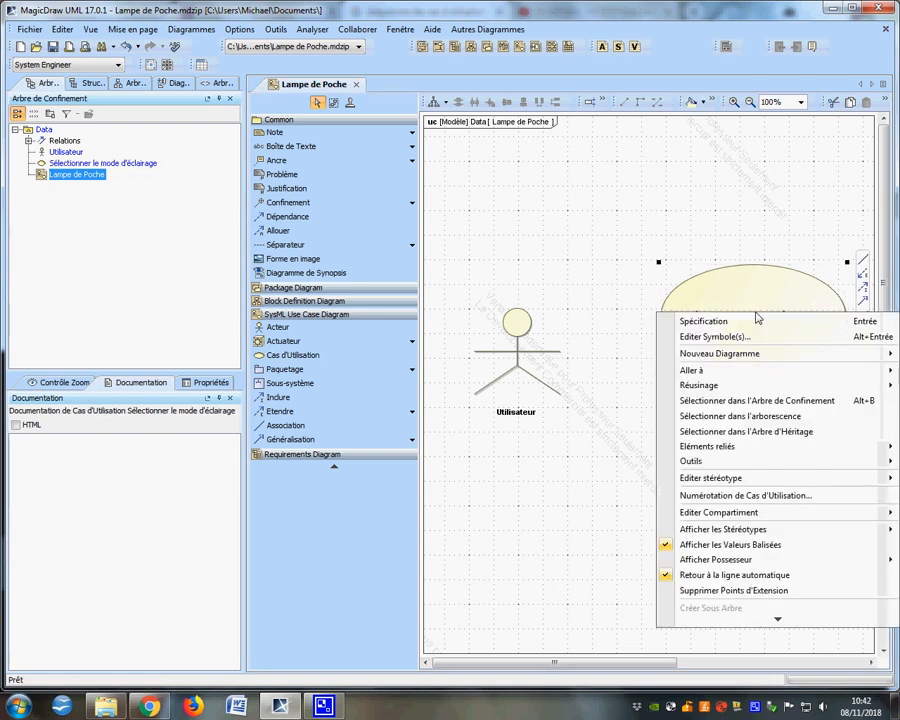
pyautogui.click(705, 321)
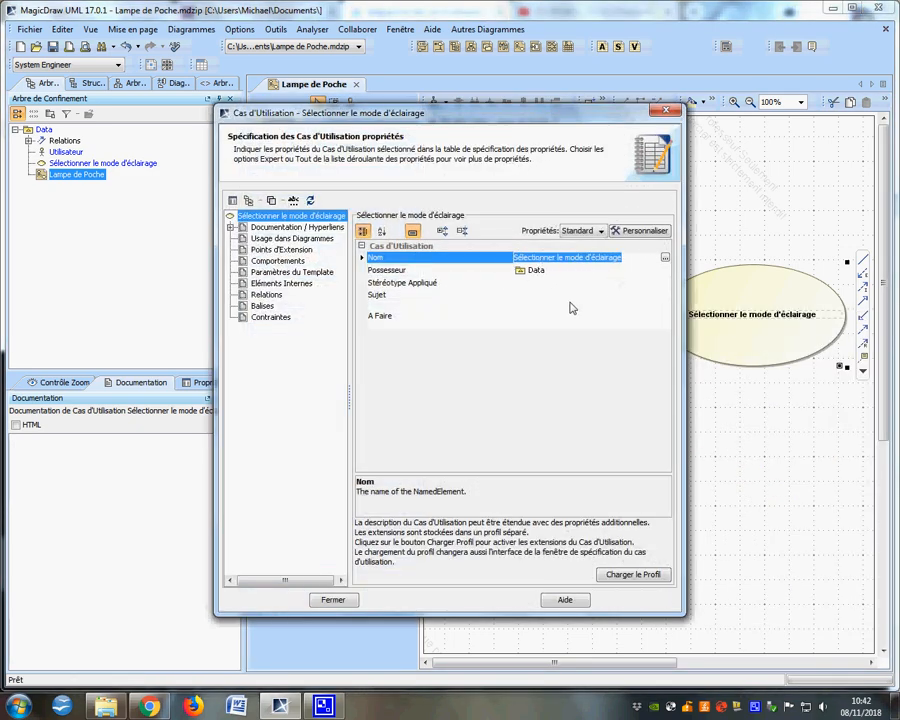
pyautogui.click(562, 600)
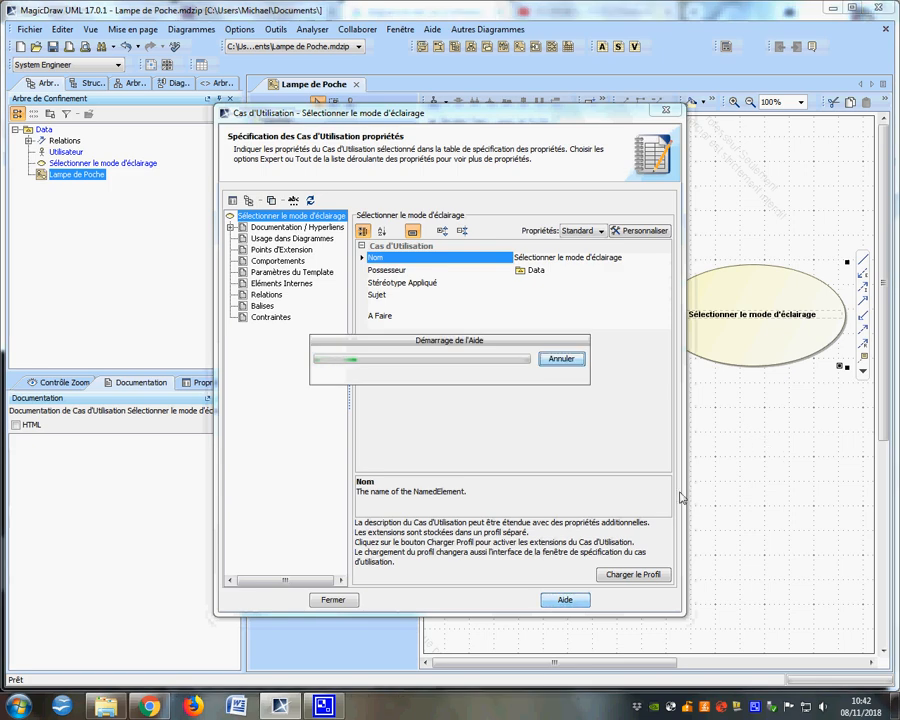
pyautogui.click(561, 360)
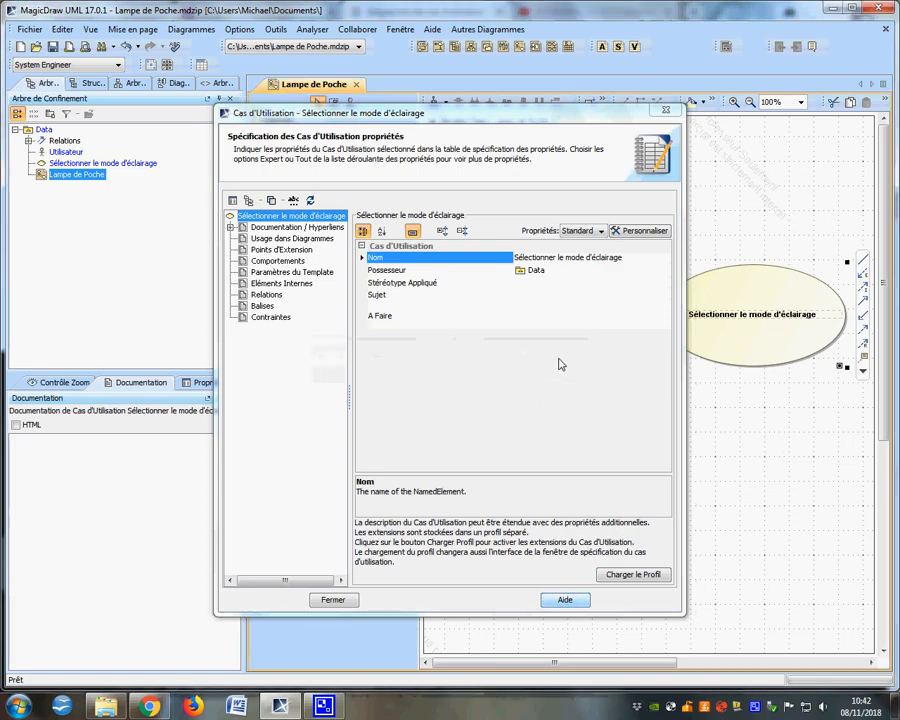
pyautogui.click(332, 599)
pyautogui.click(600, 537)
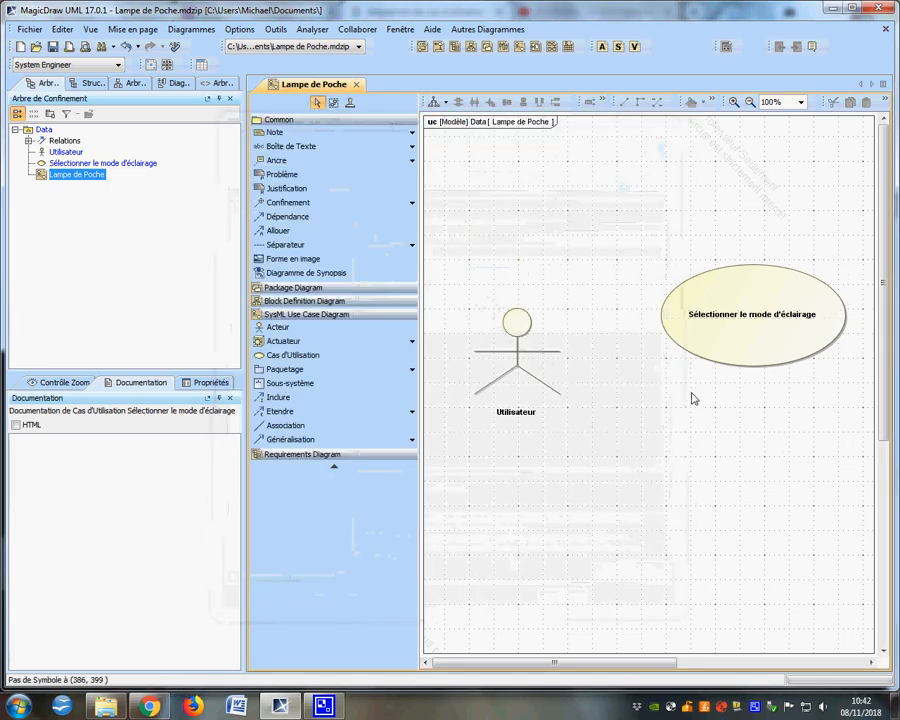
# Draw an association between the "Utilisateur" actor and the "Sélectionner le mode d'éclairage" use case.
pyautogui.click(535, 385)
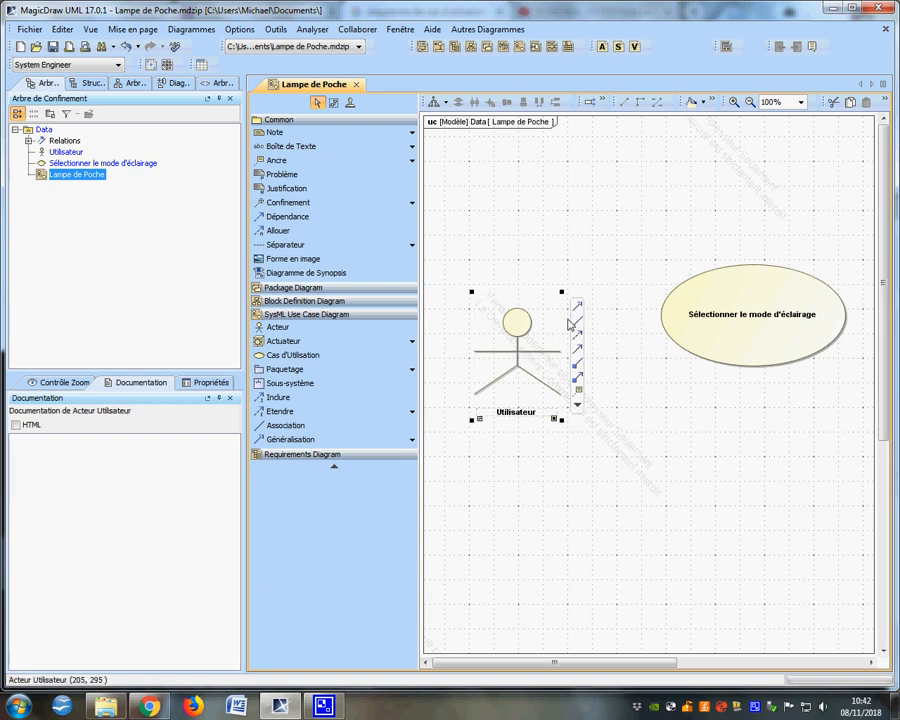
pyautogui.click(579, 325)
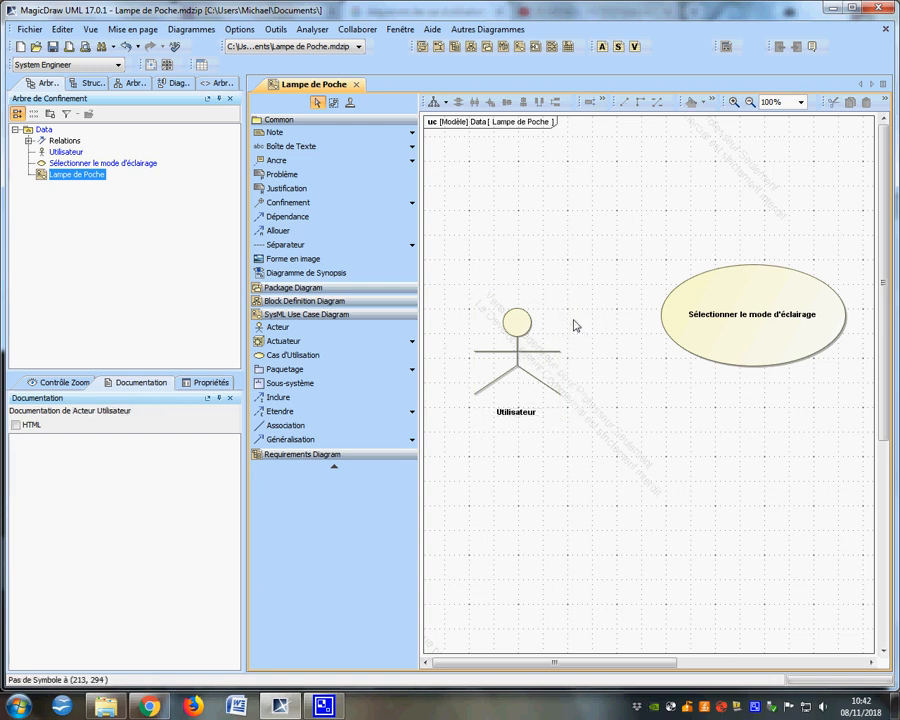
pyautogui.click(674, 322)
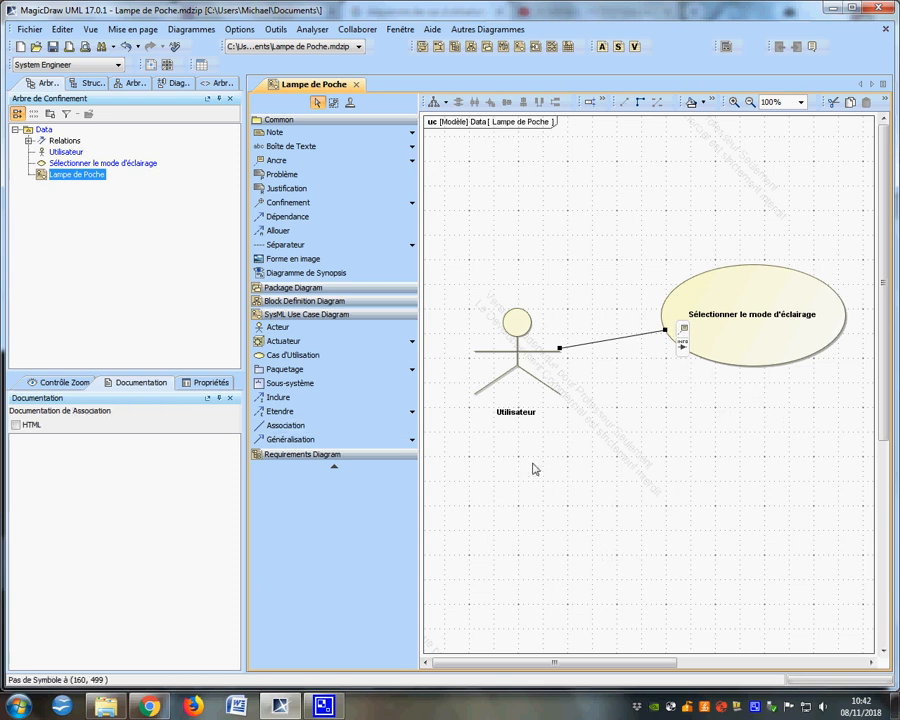
pyautogui.click(508, 486)
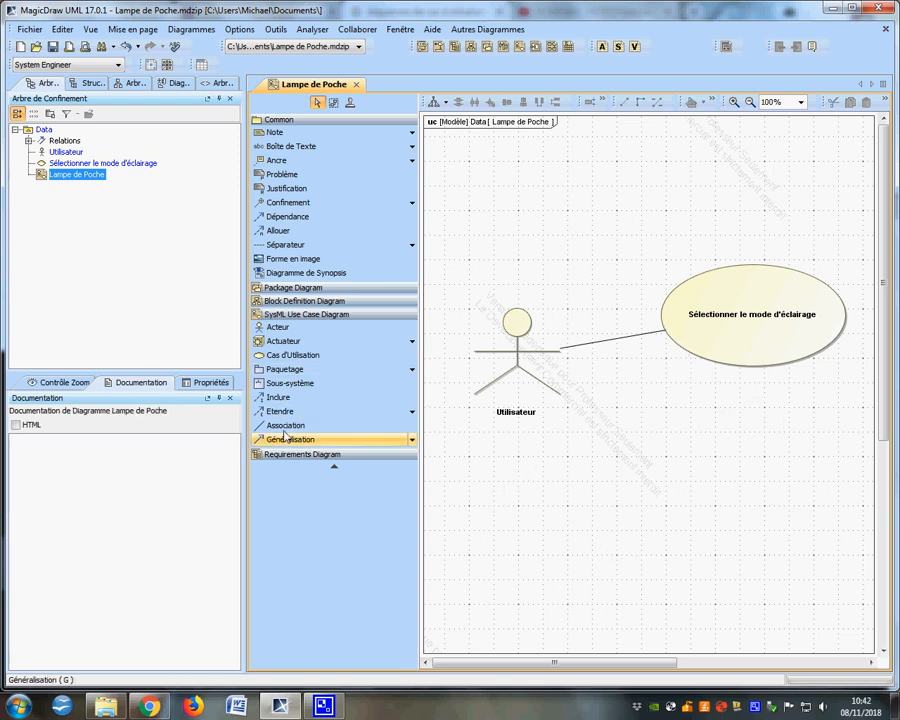
# Draw a smaller use case ellipse below the actor and main use case, and name it "Clignotant".
pyautogui.click(287, 354)
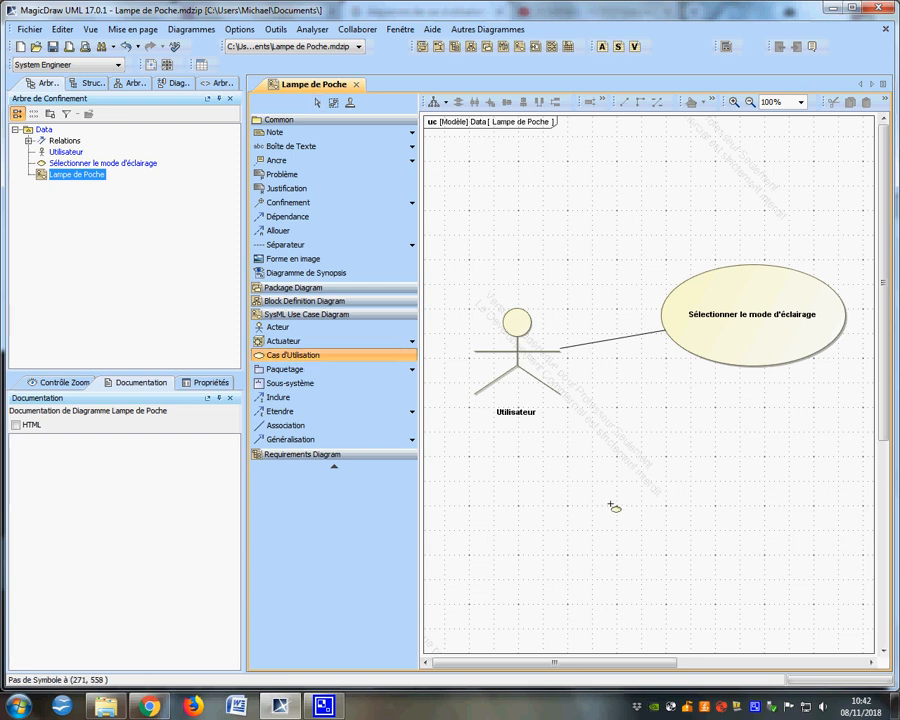
pyautogui.moveTo(592, 461)
pyautogui.mouseDown()
pyautogui.moveTo(629, 496)
pyautogui.moveTo(704, 530)
pyautogui.mouseUp()
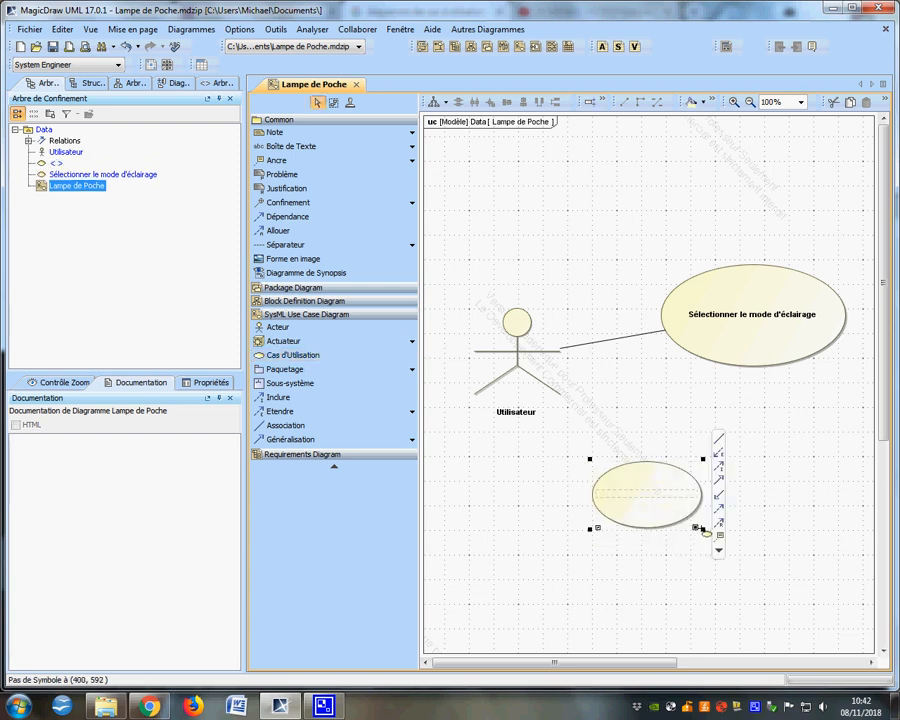
pyautogui.write('C')
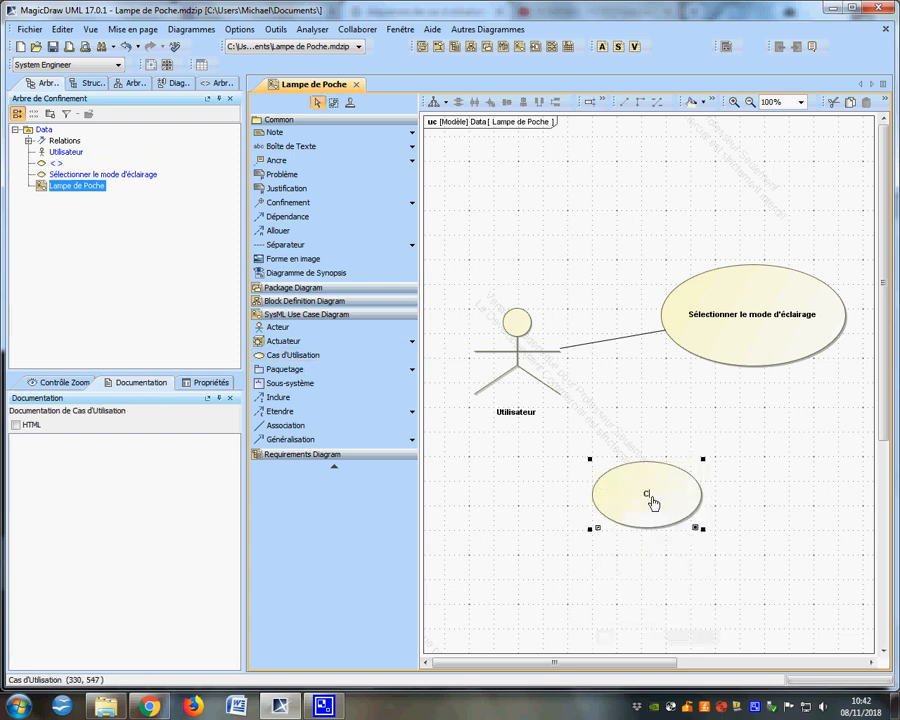
pyautogui.write('lignotant')
pyautogui.click(678, 579)
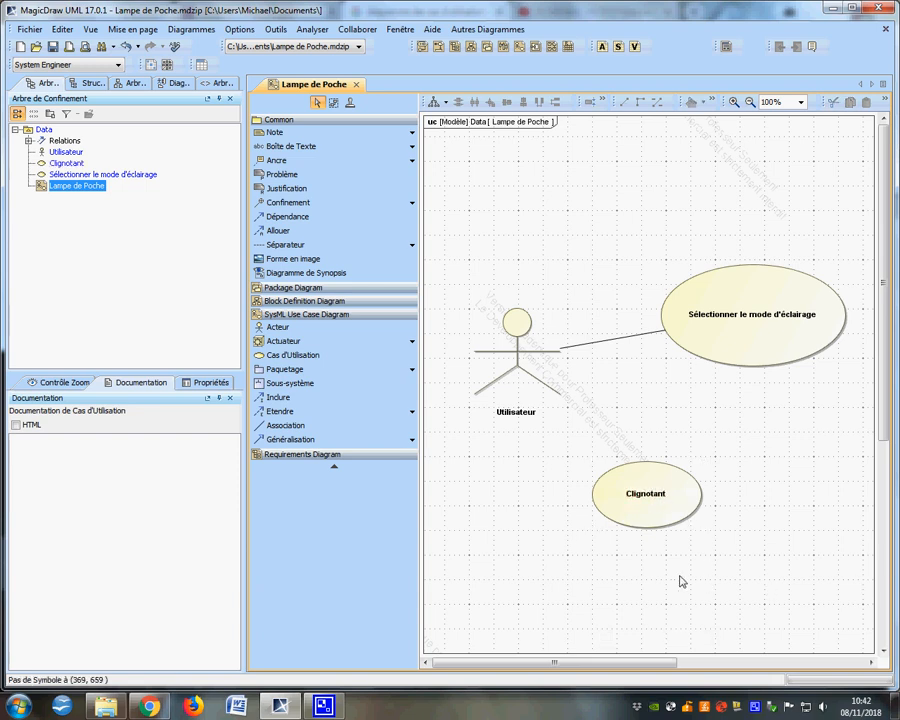
# Try to link "Clignotant" to "Sélectionner le mode d'éclairage" with an include relationship, and delete the stray use case from the diagram.
pyautogui.click(640, 502)
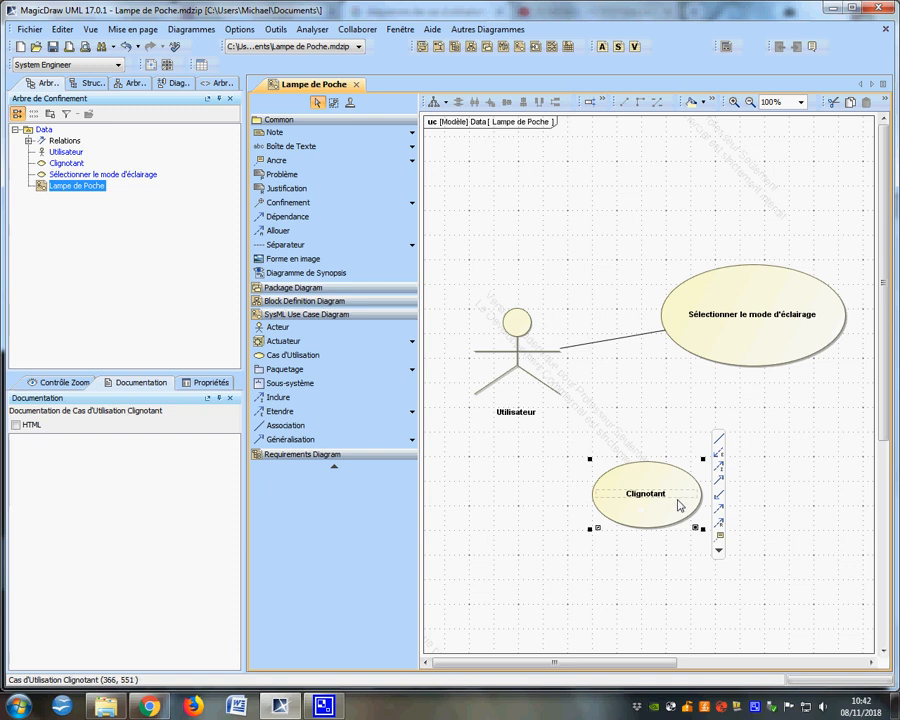
pyautogui.click(718, 466)
pyautogui.click(706, 364)
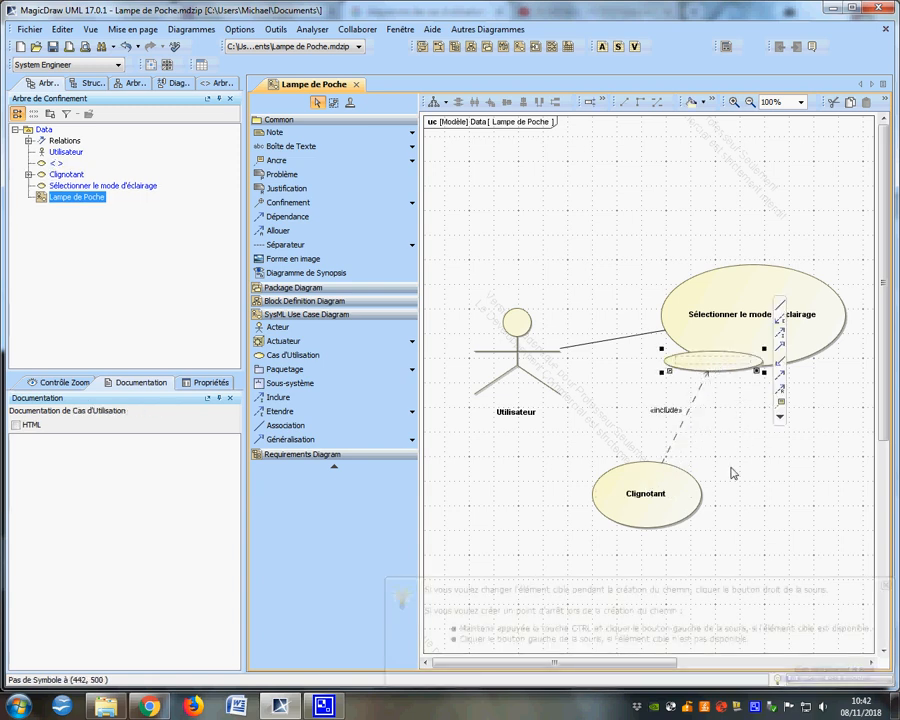
pyautogui.click(719, 361)
pyautogui.click(721, 354)
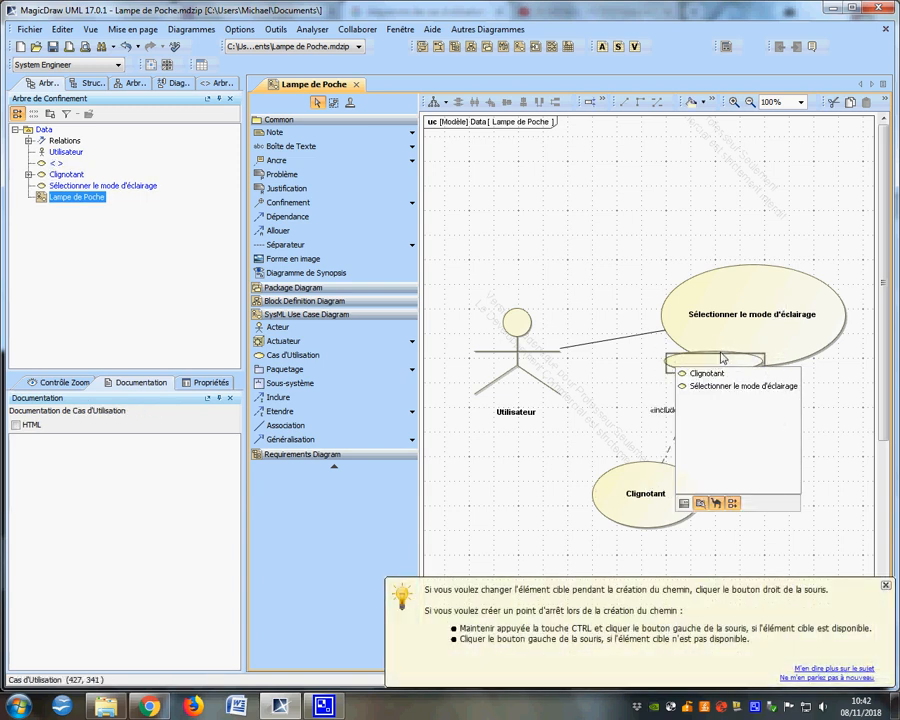
pyautogui.click(721, 352)
pyautogui.click(718, 360)
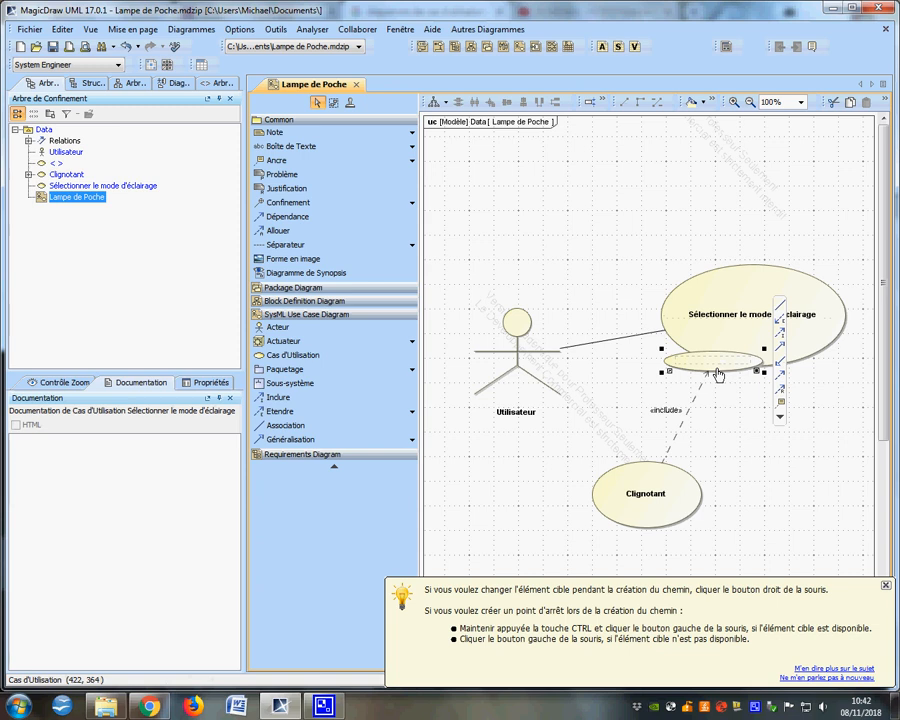
pyautogui.press('Delete')
# Shift "Sélectionner le mode d'éclairage" slightly and link "Clignotant" to it with an extend relationship using a new extension point.
pyautogui.click(698, 344)
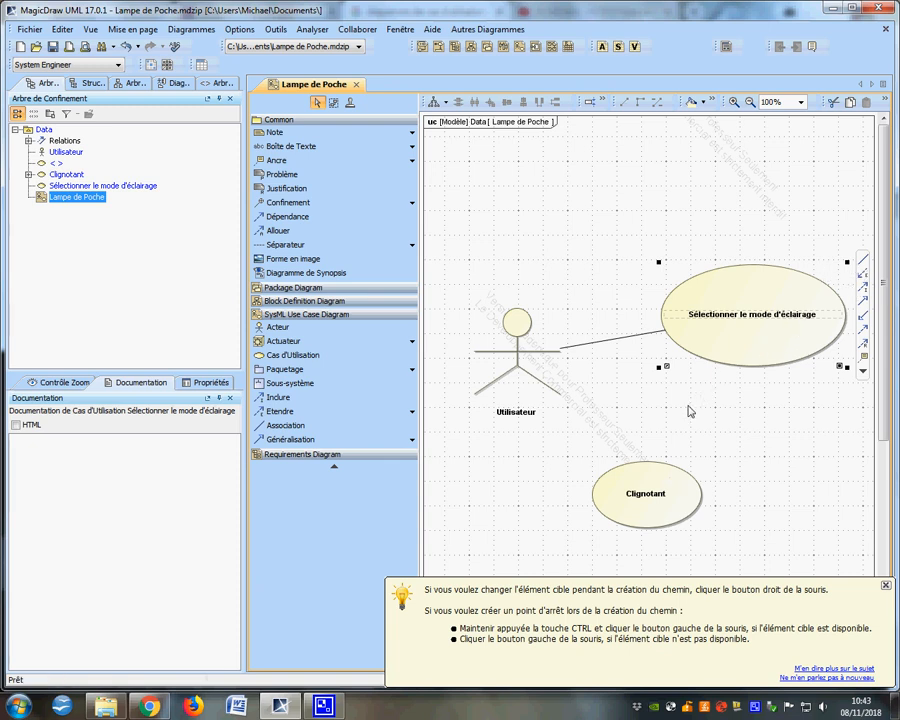
pyautogui.moveTo(716, 352)
pyautogui.mouseDown()
pyautogui.moveTo(695, 418)
pyautogui.moveTo(725, 358)
pyautogui.mouseUp()
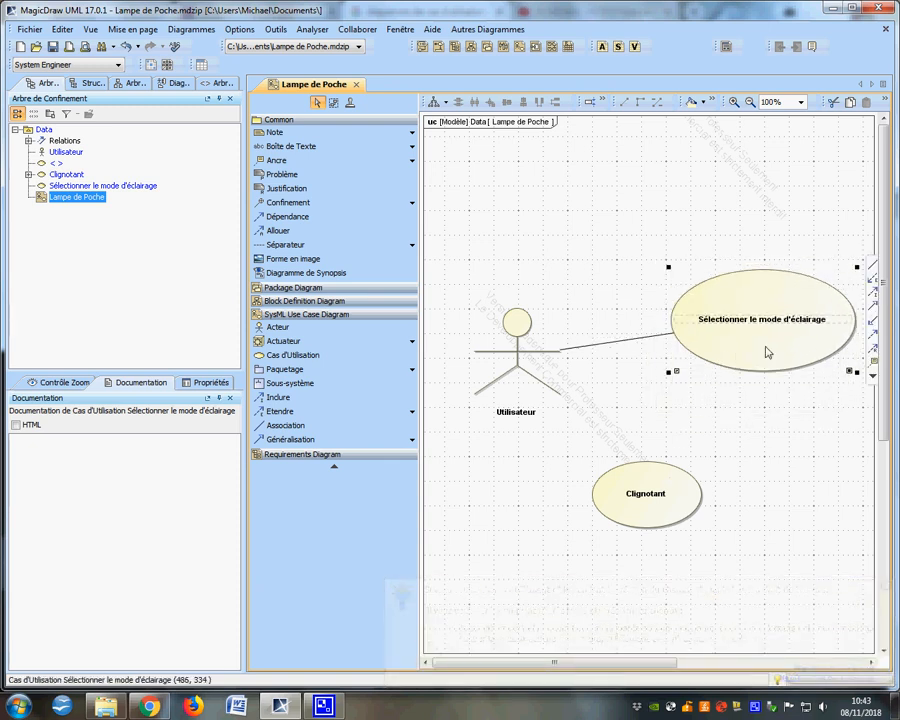
pyautogui.moveTo(871, 288); pyautogui.dragTo(665, 466)
pyautogui.click(371, 398)
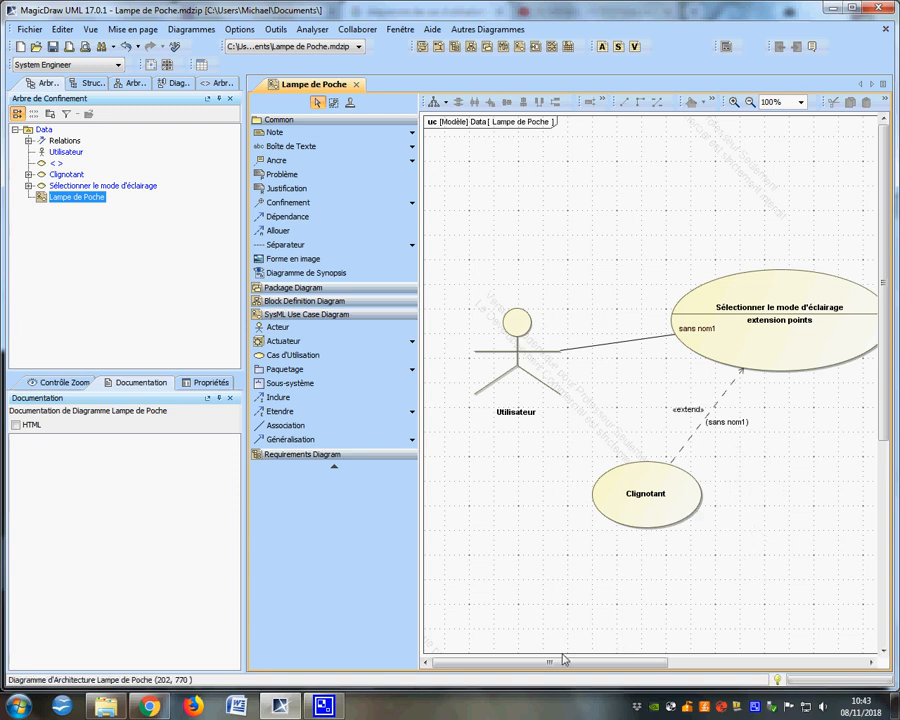
# Move the "Clignotant" use case further left, below the "Utilisateur" actor.
pyautogui.moveTo(568, 662); pyautogui.dragTo(599, 678)
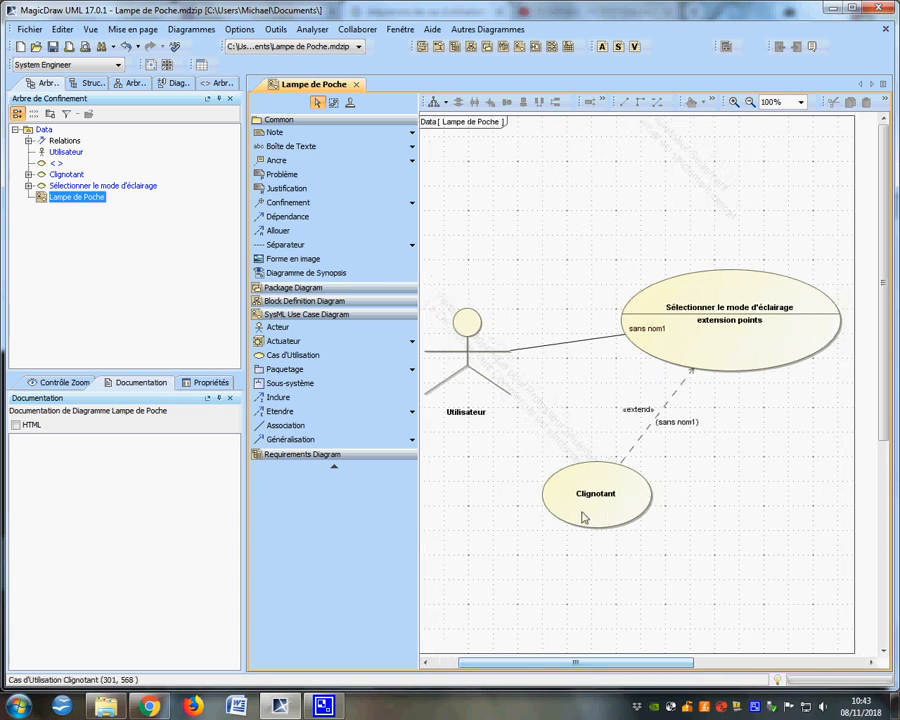
pyautogui.moveTo(584, 486); pyautogui.dragTo(508, 470)
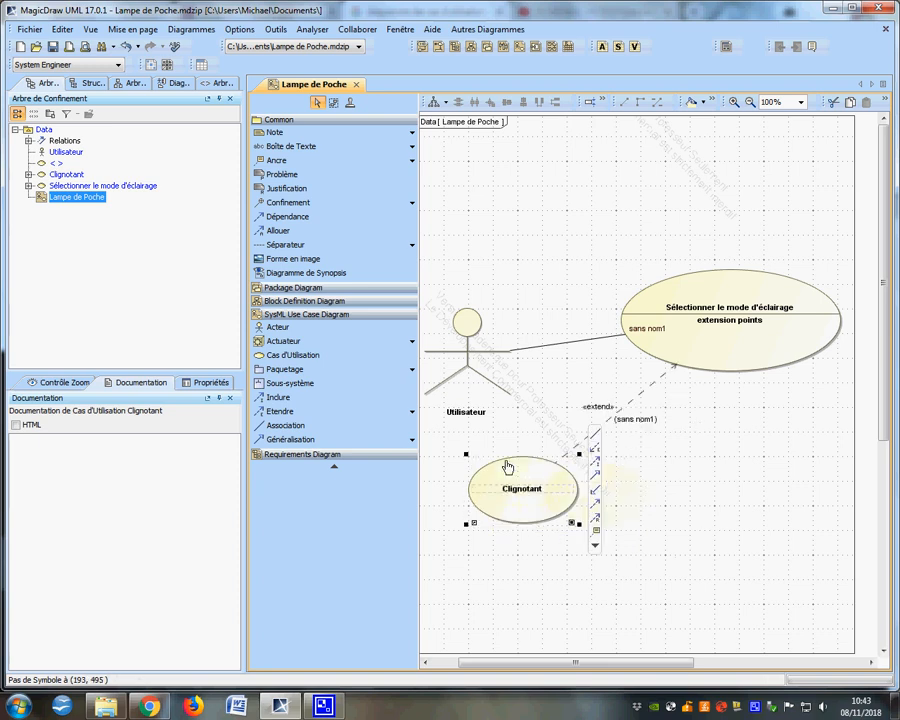
pyautogui.click(672, 556)
# Draw a use case ellipse to the right of "Clignotant", name it "Fixe" and shift it slightly left.
pyautogui.click(296, 358)
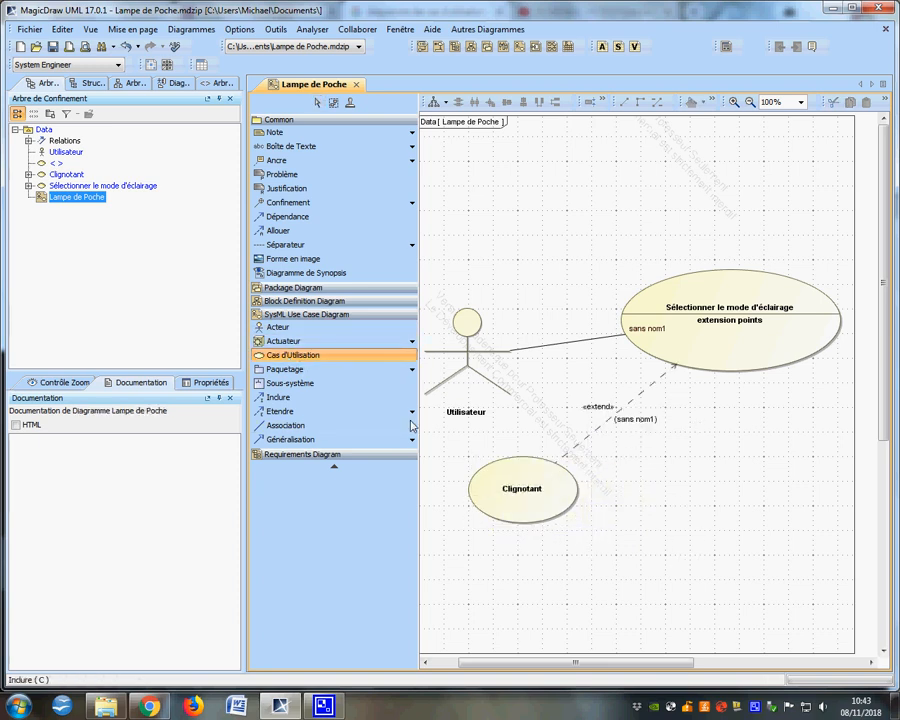
pyautogui.moveTo(621, 477); pyautogui.dragTo(765, 530)
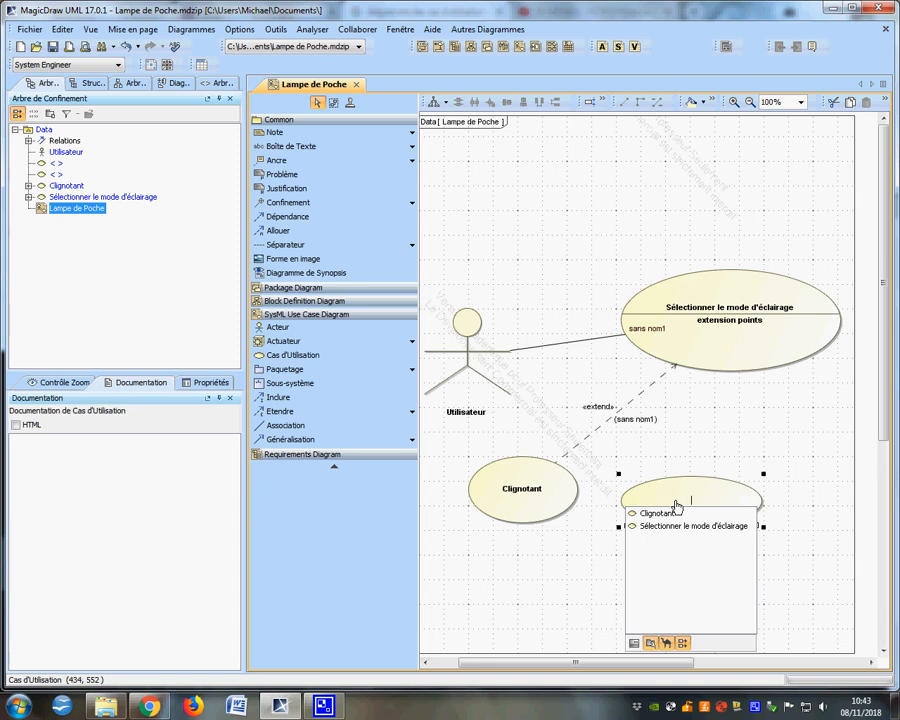
pyautogui.write('Fixe')
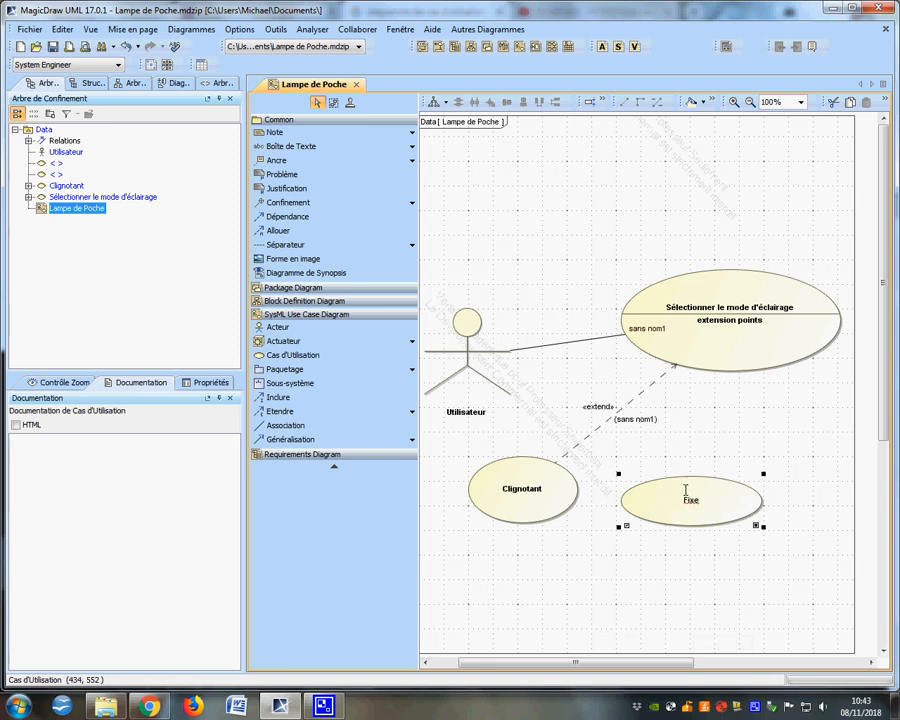
pyautogui.click(701, 586)
pyautogui.moveTo(665, 484)
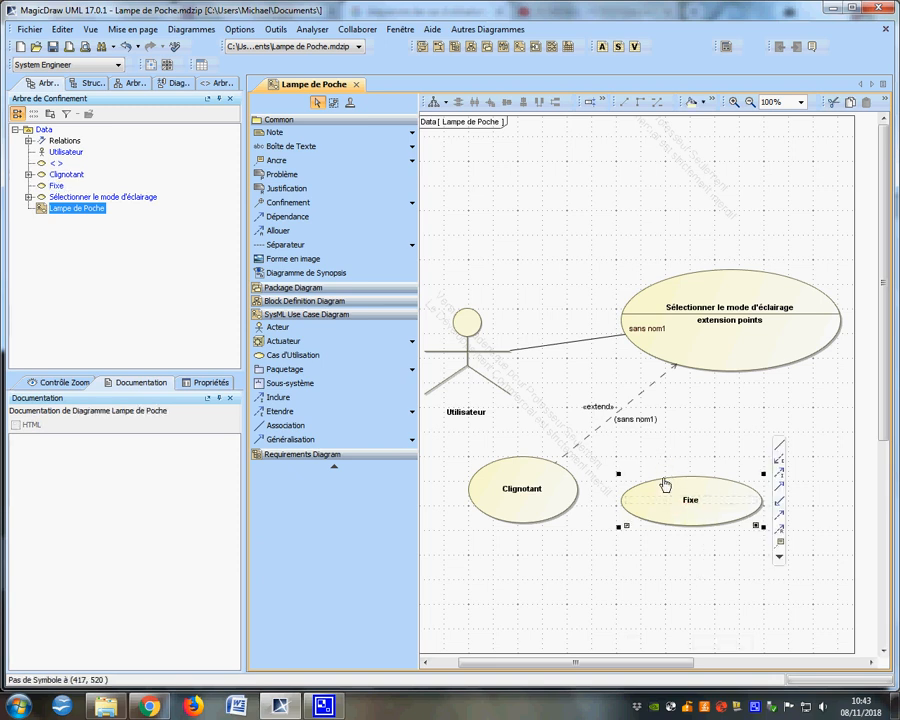
pyautogui.moveTo(665, 484)
pyautogui.mouseDown()
pyautogui.moveTo(640, 484)
pyautogui.moveTo(650, 484)
pyautogui.mouseUp()
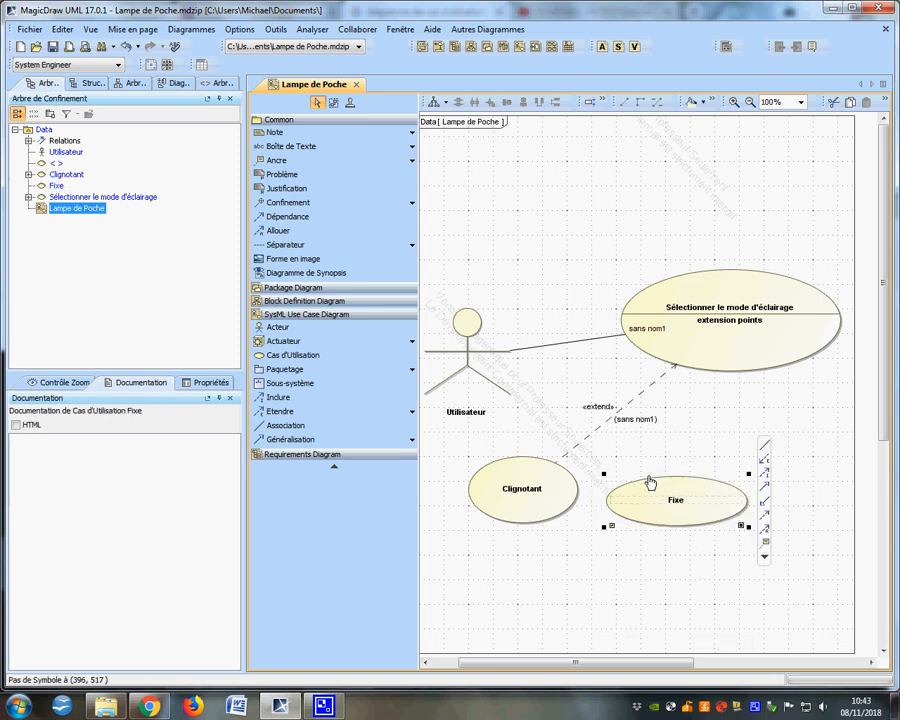
# Try to draw an include relationship from "Fixe" towards "Sélectionner le mode d'éclairage", and discard the stray use case.
pyautogui.click(687, 527)
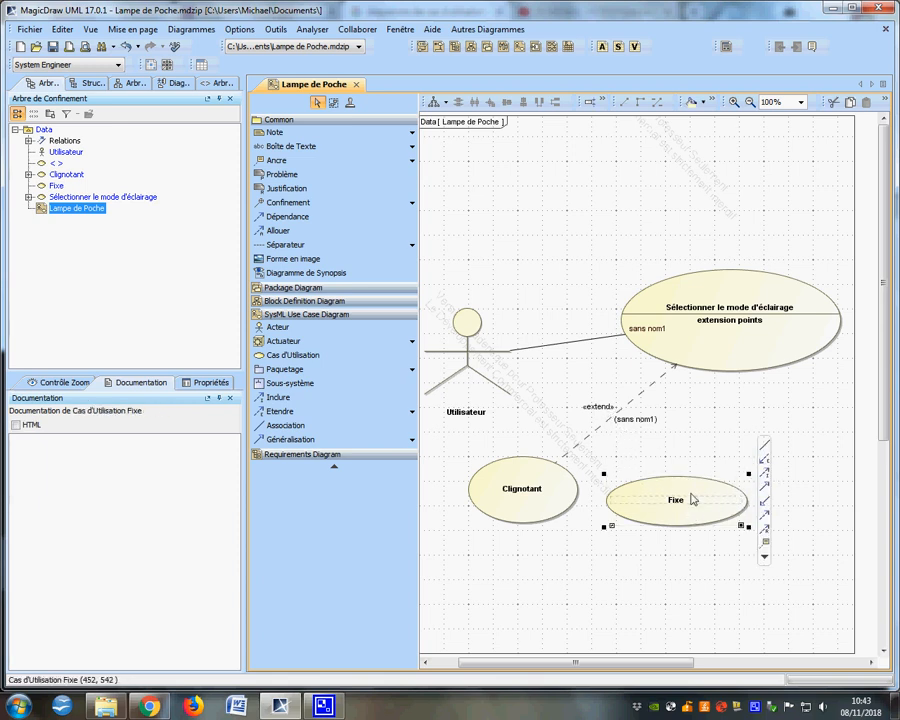
pyautogui.click(764, 479)
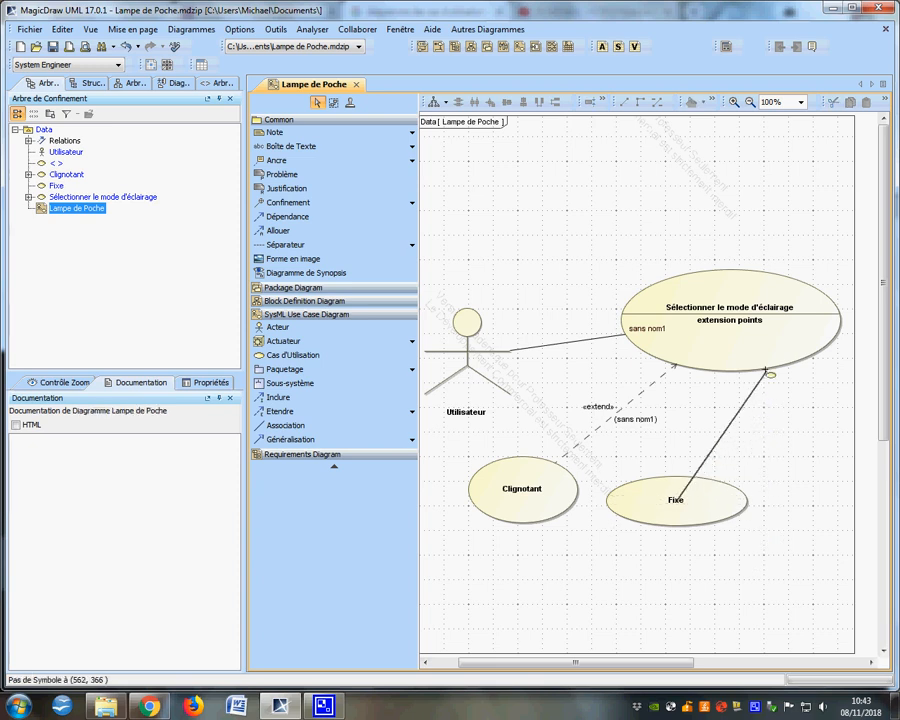
pyautogui.click(742, 449)
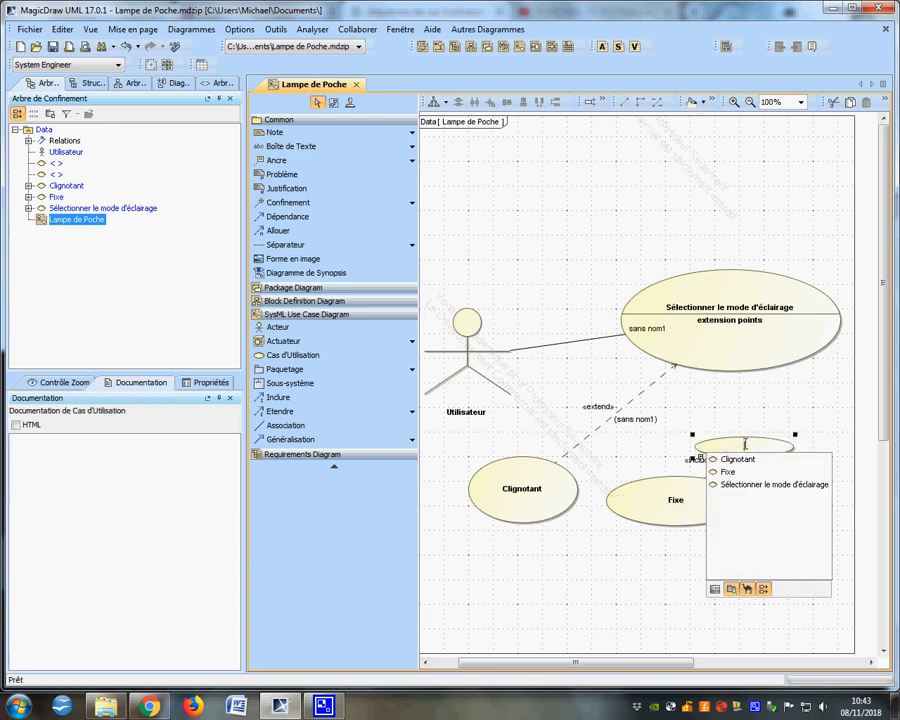
pyautogui.press('Escape')
# Link "Fixe" to "Sélectionner le mode d'éclairage" with an extend relationship, without selecting any extension point.
pyautogui.click(736, 371)
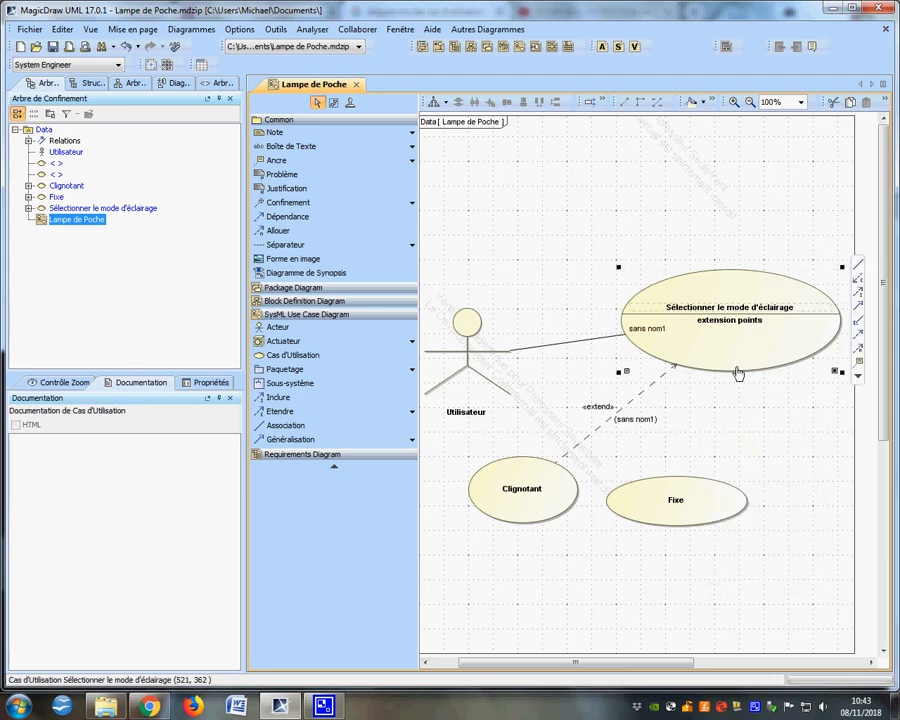
pyautogui.moveTo(849, 283); pyautogui.dragTo(709, 490)
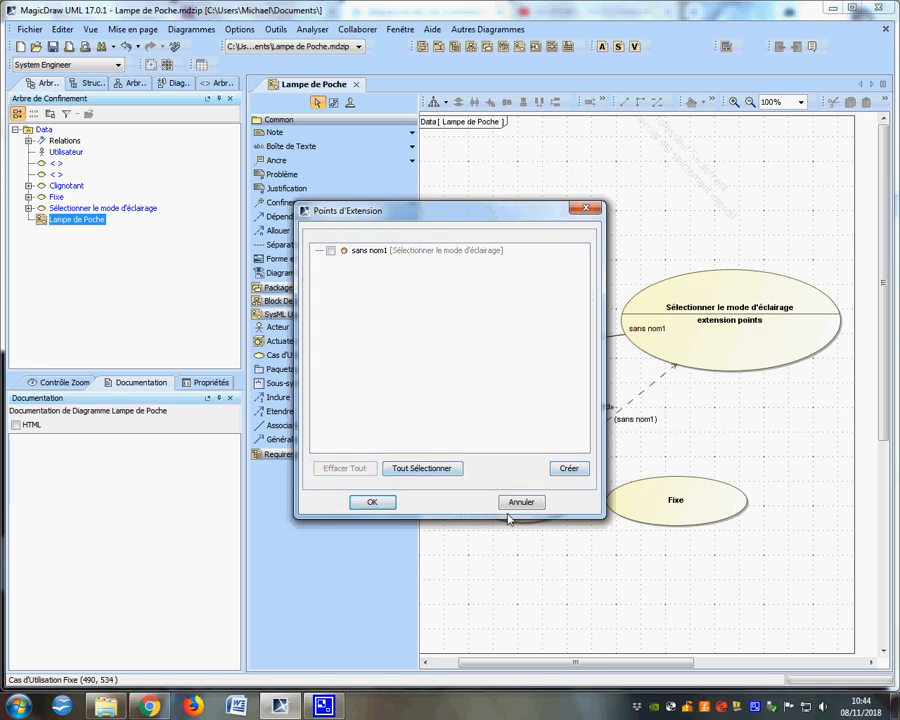
pyautogui.click(388, 505)
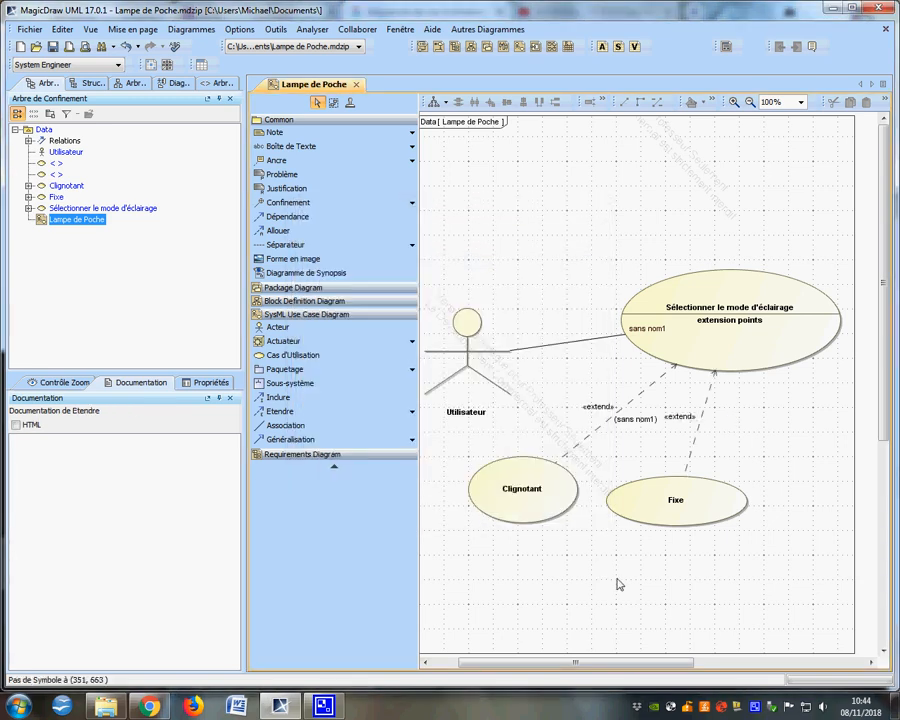
# Delete the extend relationship between "Clignotant" and "Sélectionner le mode d'éclairage" from both the diagram and the model.
pyautogui.click(600, 427)
pyautogui.press('Delete')
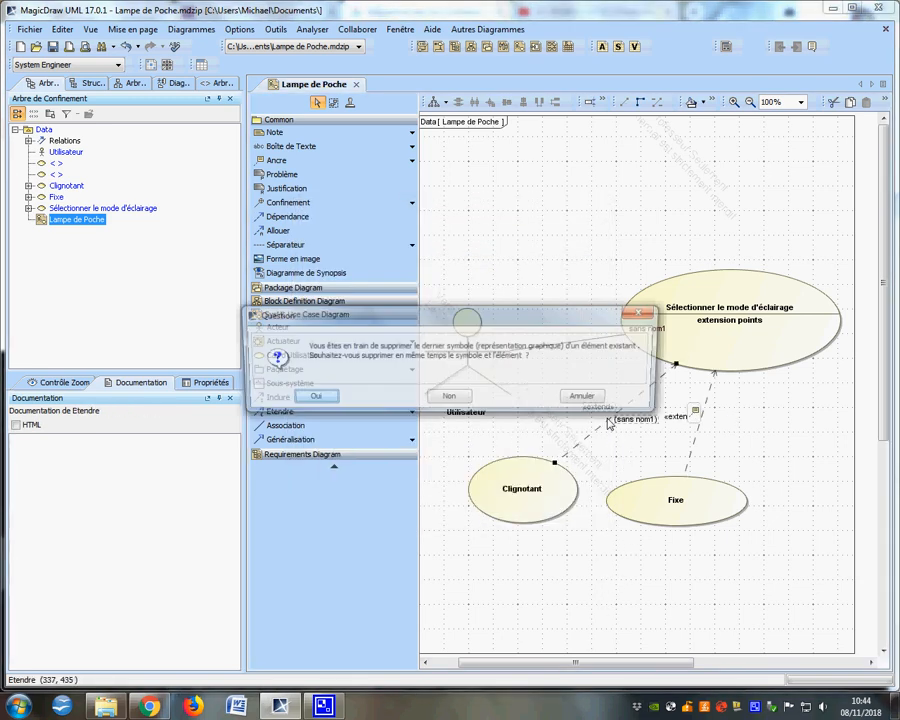
pyautogui.click(312, 398)
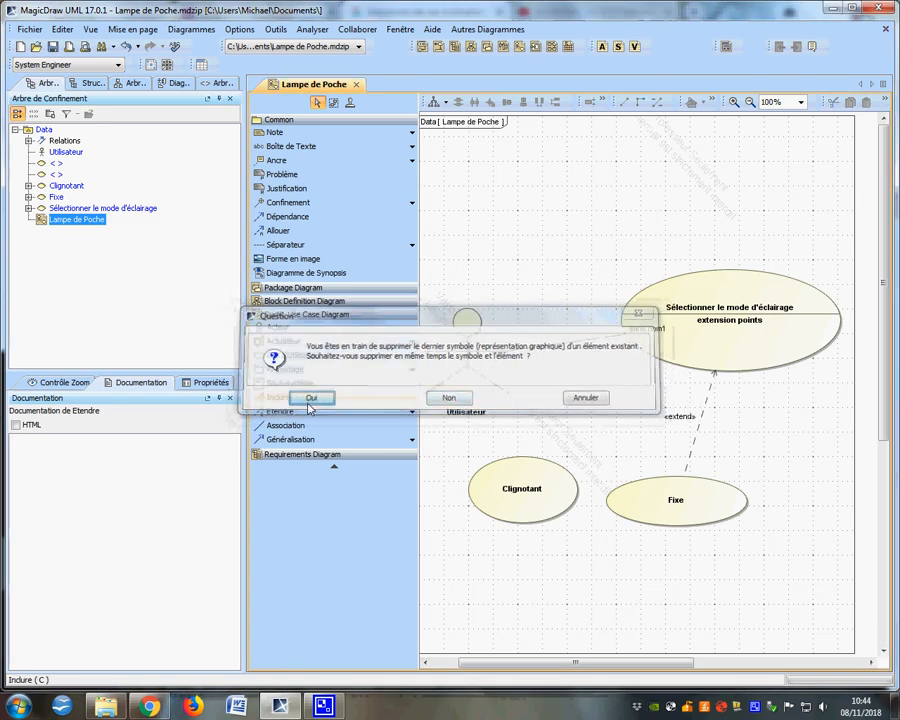
# Link "Clignotant" and "Sélectionner le mode d'éclairage" with an extend relationship, without selecting any extension point.
pyautogui.click(671, 338)
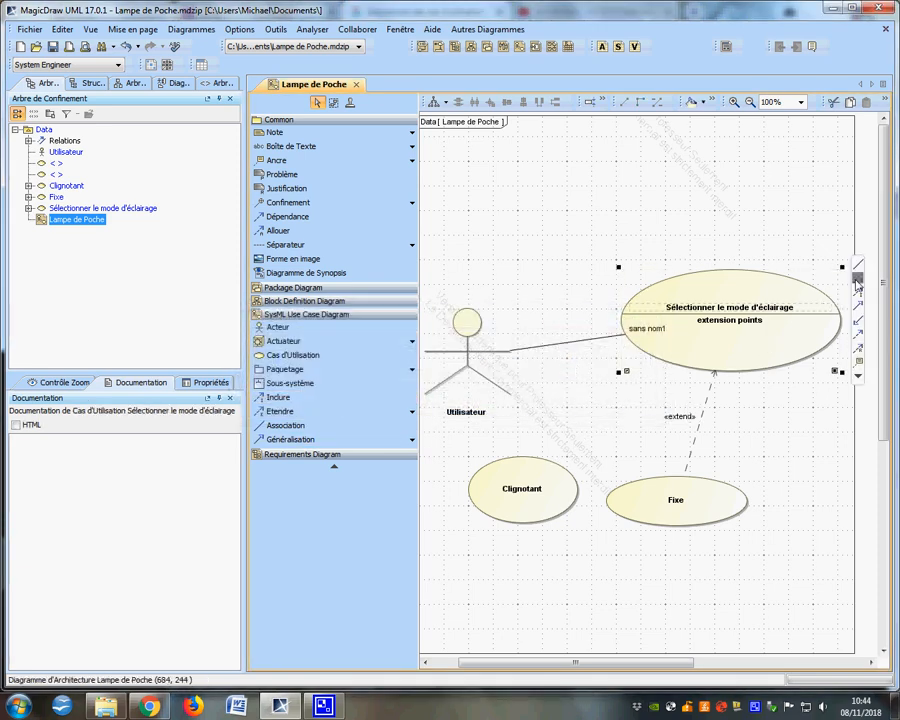
pyautogui.click(857, 280)
pyautogui.click(522, 467)
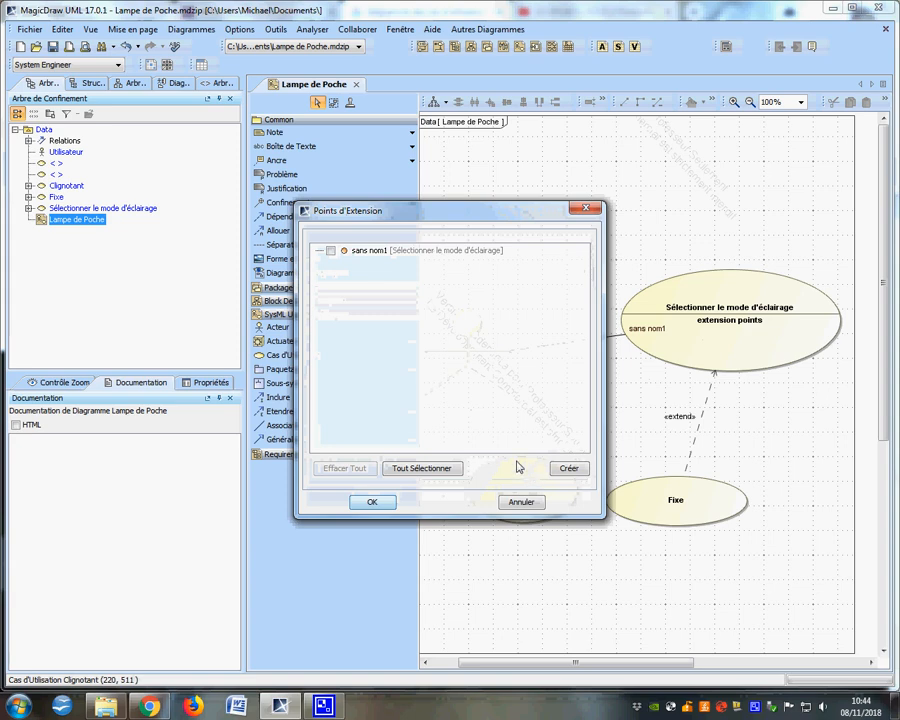
pyautogui.click(358, 503)
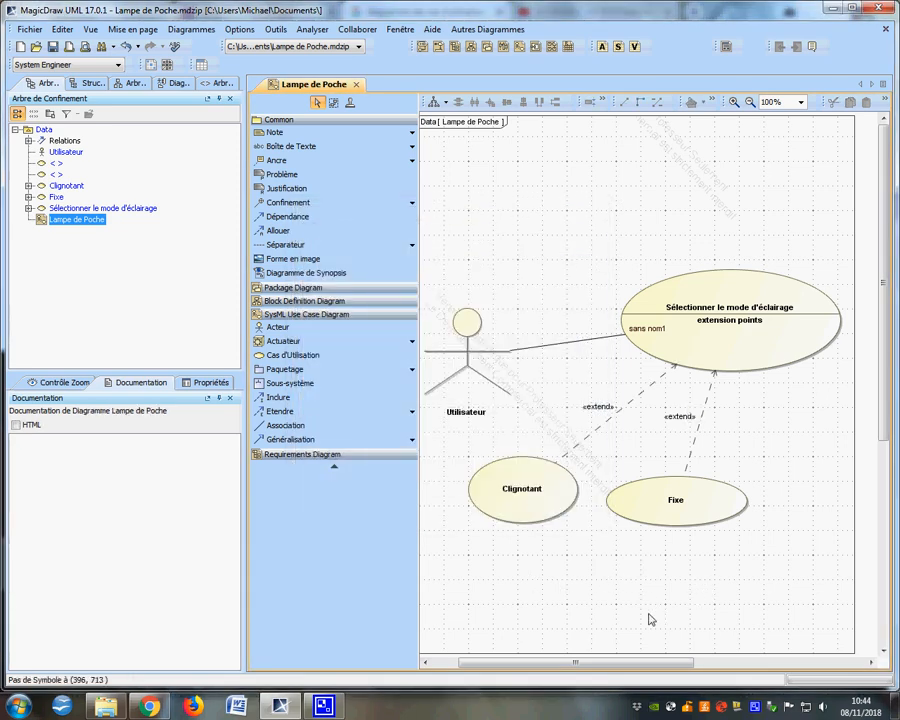
# Narrow the "Fixe" use case ellipse and shrink the "Clignotant" ellipse slightly.
pyautogui.click(690, 518)
pyautogui.moveTo(749, 473); pyautogui.dragTo(686, 473)
pyautogui.click(628, 574)
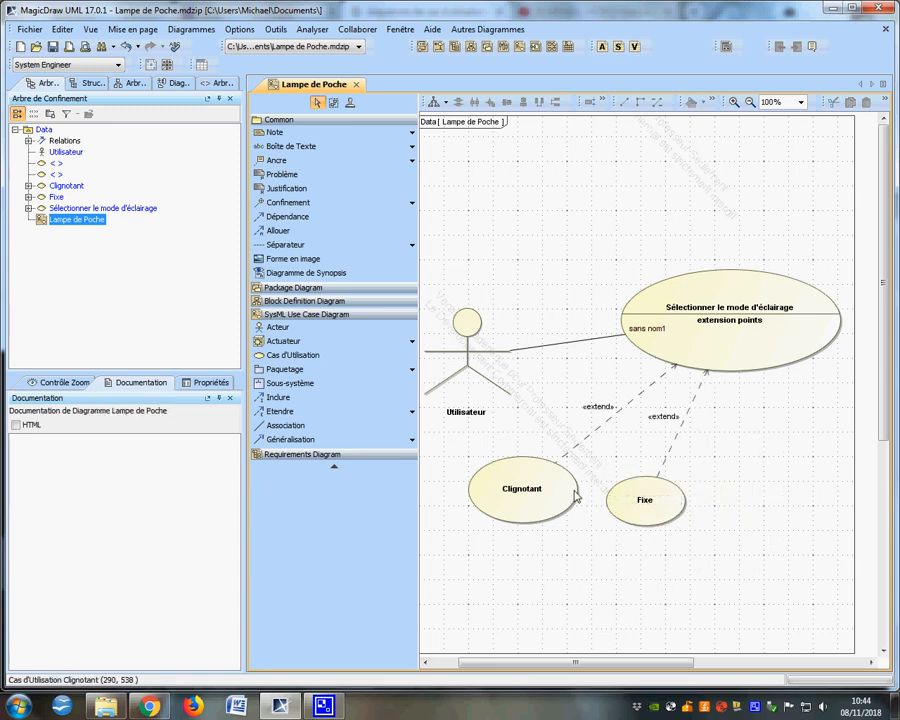
pyautogui.click(478, 486)
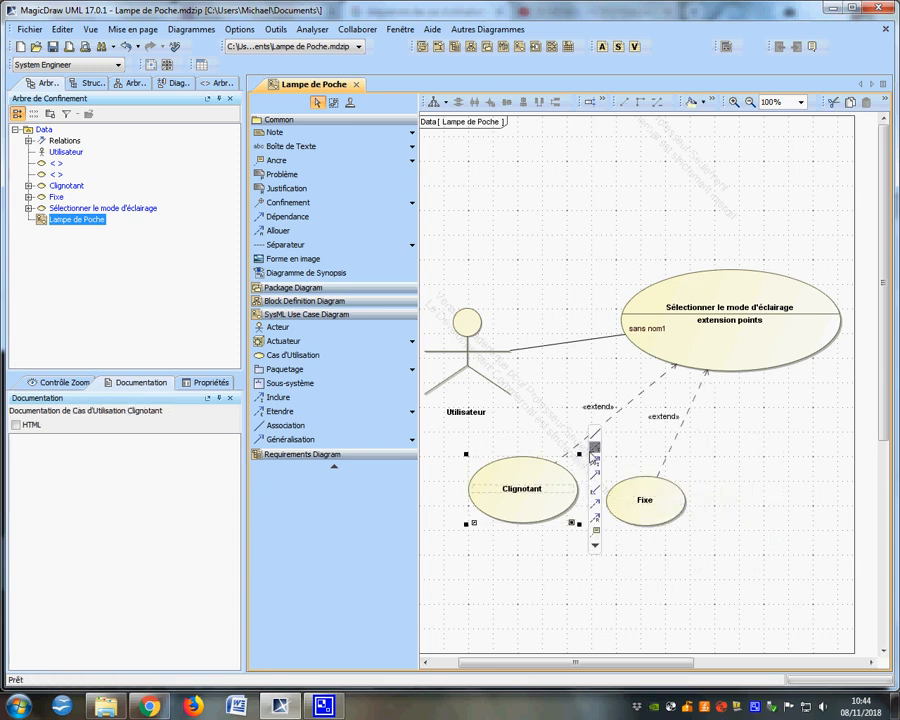
pyautogui.moveTo(576, 454); pyautogui.dragTo(558, 462)
pyautogui.click(626, 570)
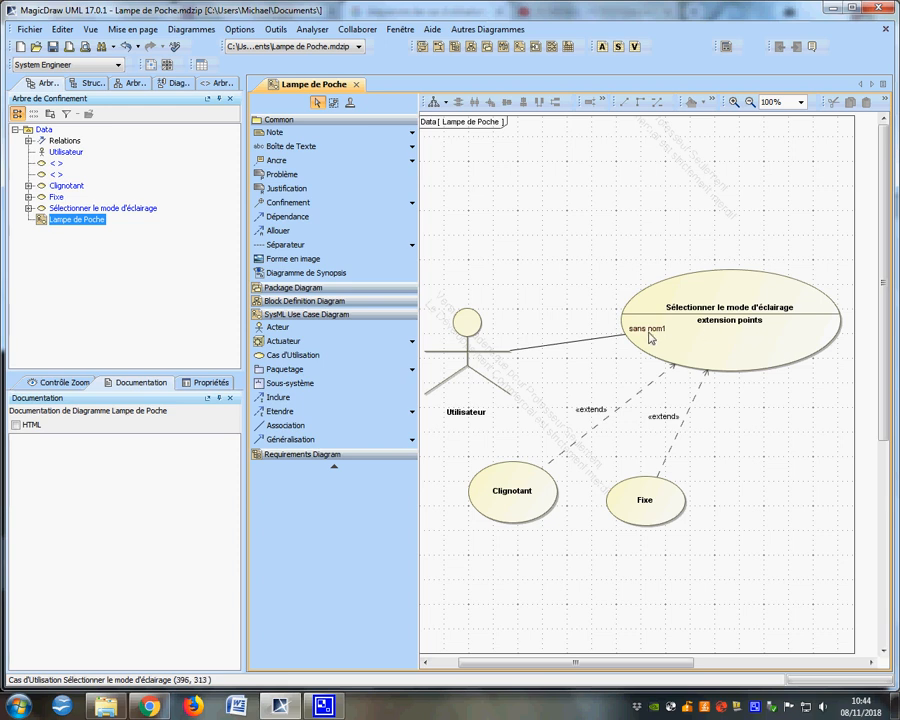
# Enlarge the "Fixe" ellipse slightly to about the same size as "Clignotant".
pyautogui.click(652, 522)
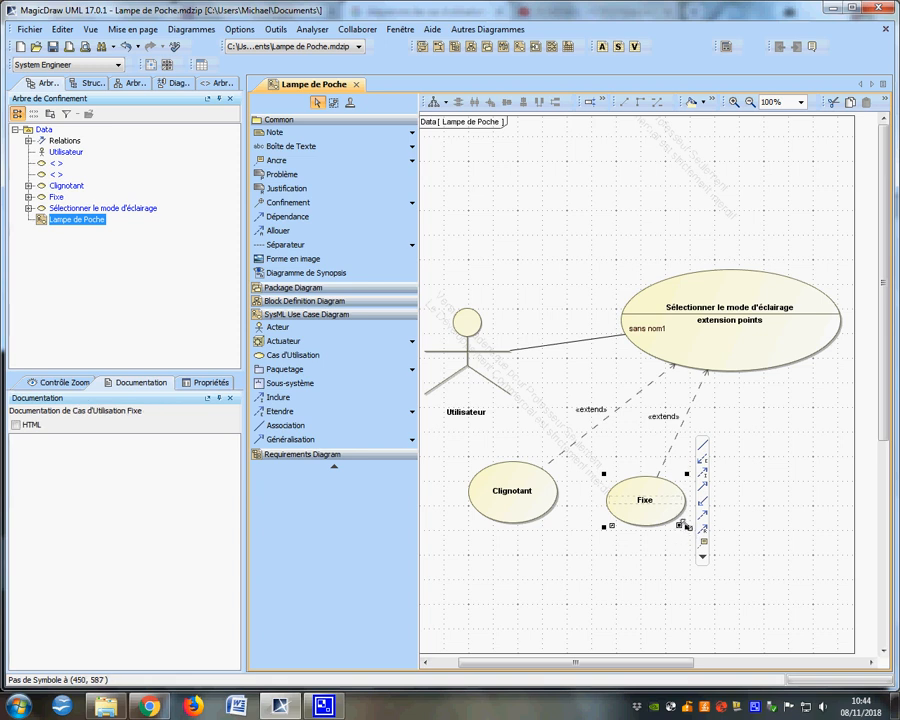
pyautogui.moveTo(684, 525); pyautogui.dragTo(696, 537)
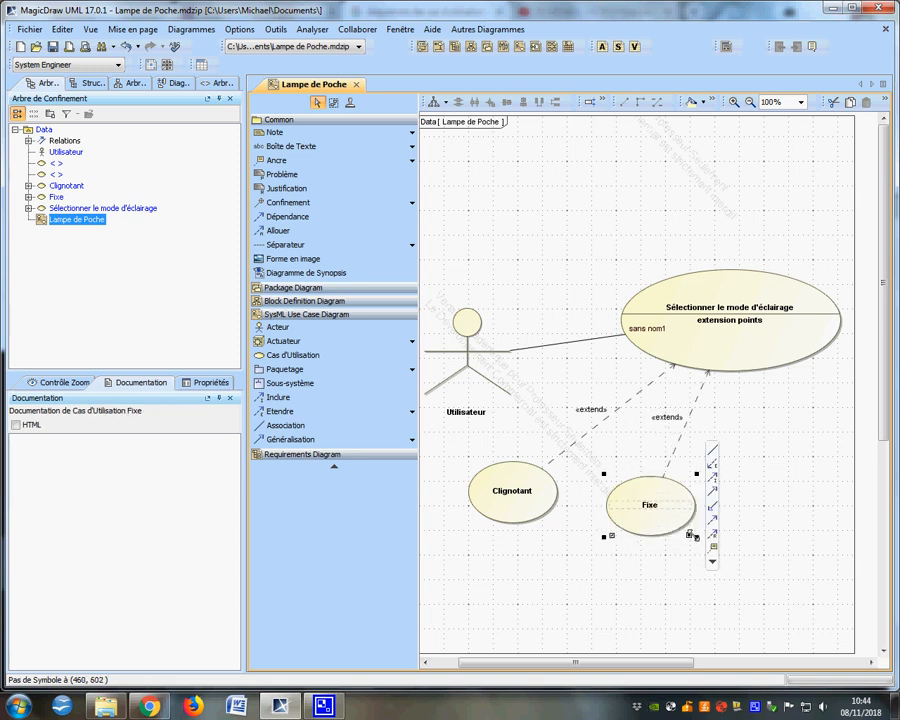
pyautogui.click(650, 580)
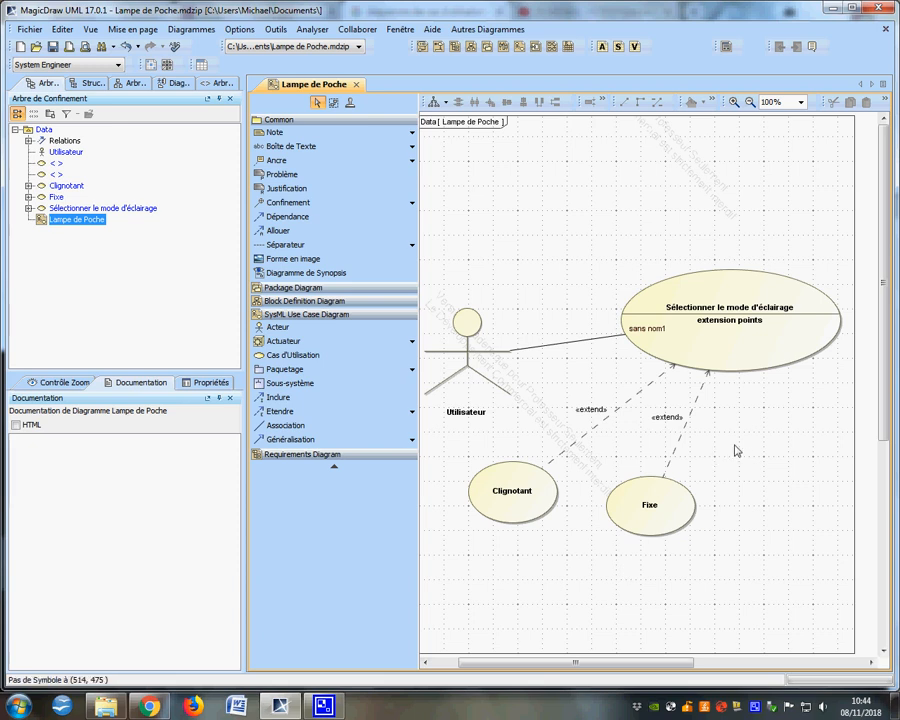
# Rename the "Fixe" use case as "Fixe et variable en luminosité".
pyautogui.click(659, 512)
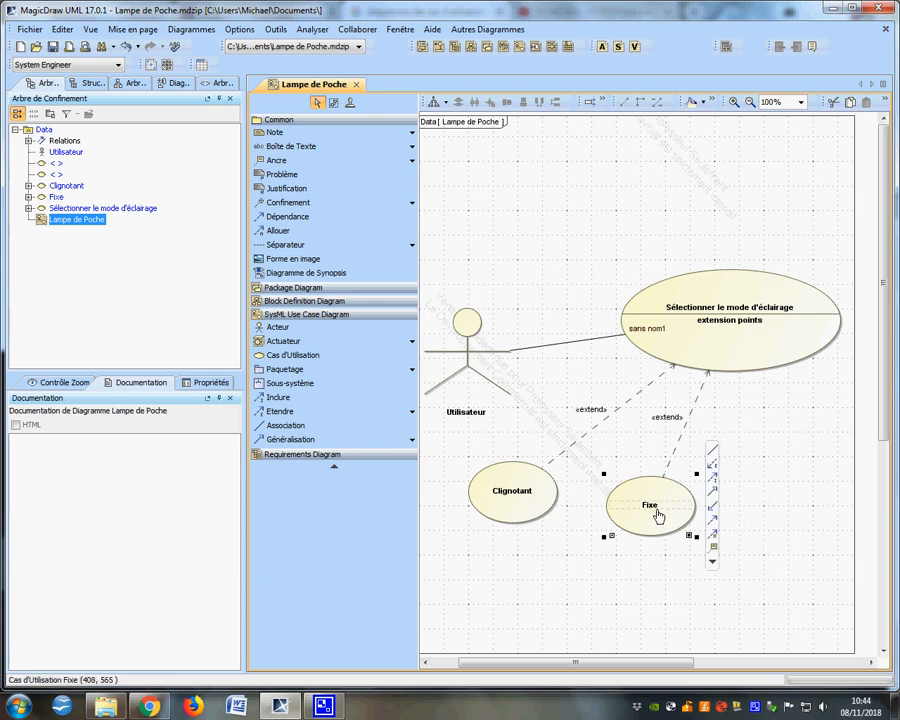
pyautogui.click(660, 510)
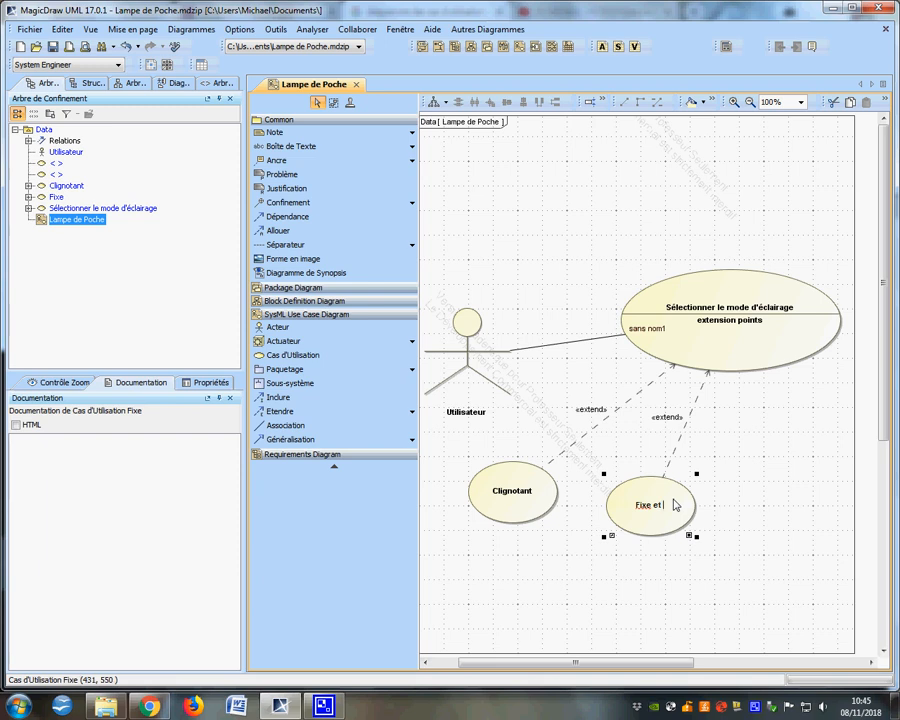
pyautogui.write('riable en lumi')
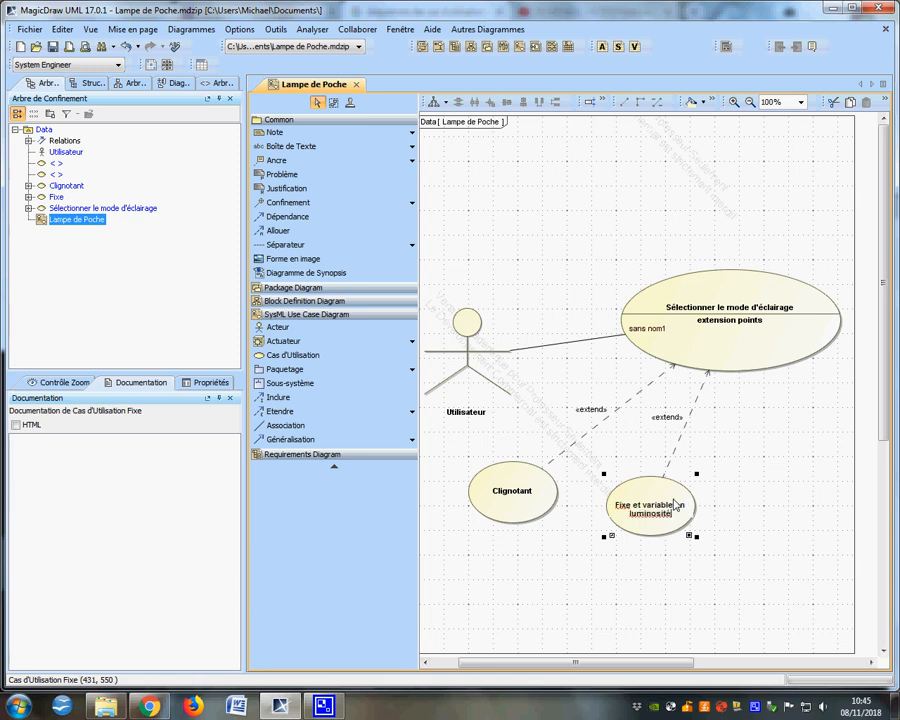
pyautogui.write('nosité')
pyautogui.click(632, 557)
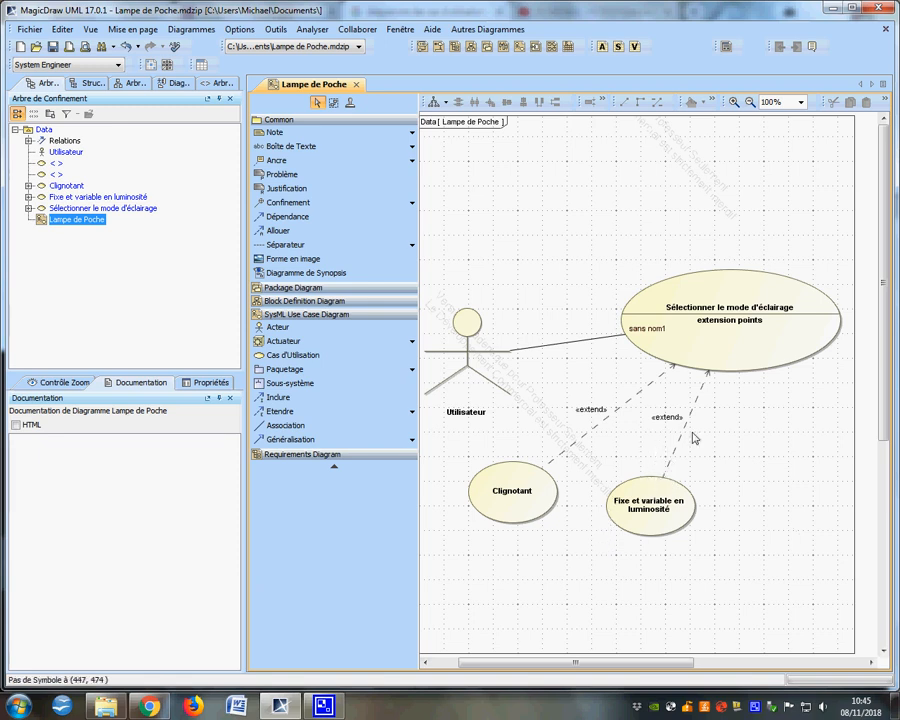
pyautogui.click(727, 330)
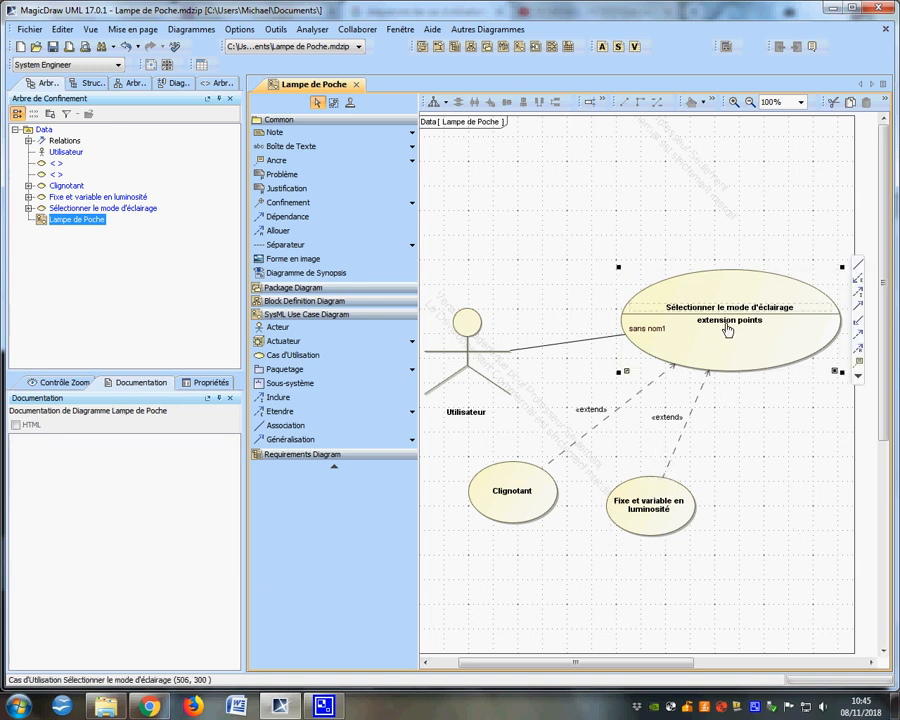
pyautogui.rightClick(727, 330)
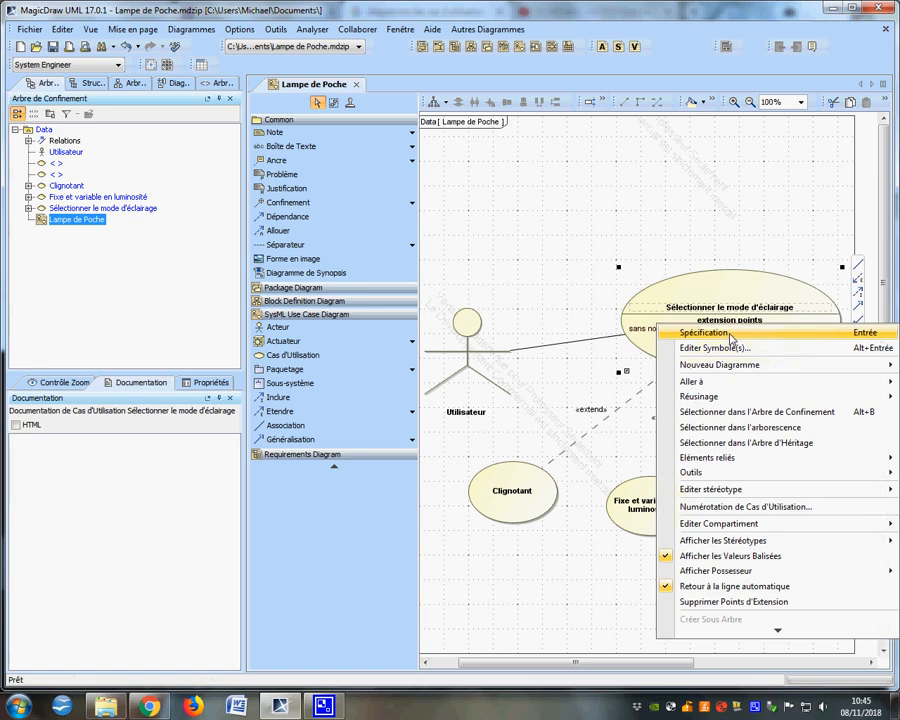
pyautogui.click(731, 336)
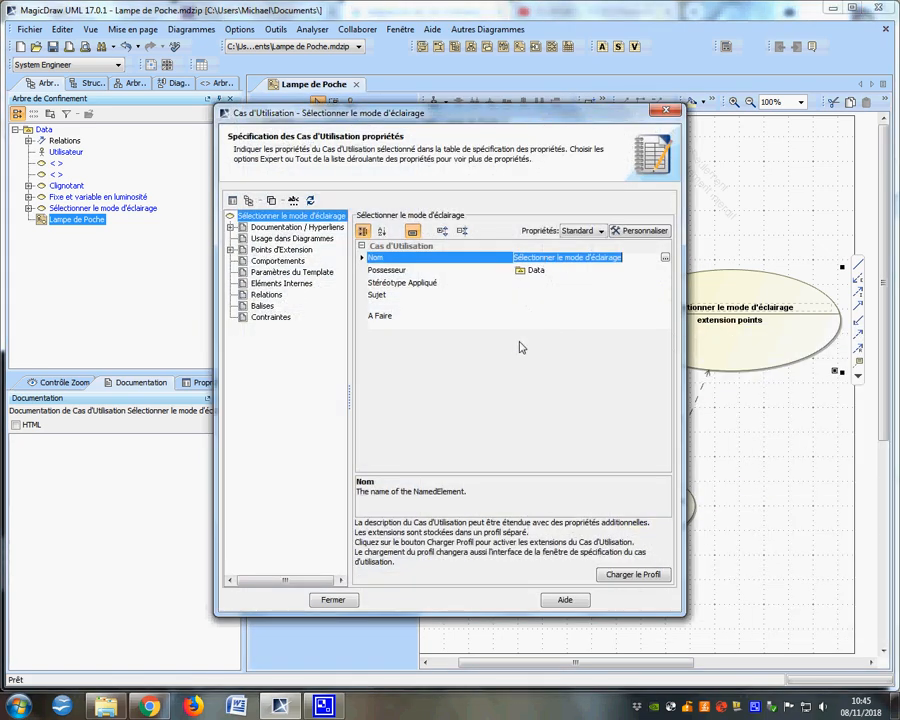
pyautogui.click(340, 599)
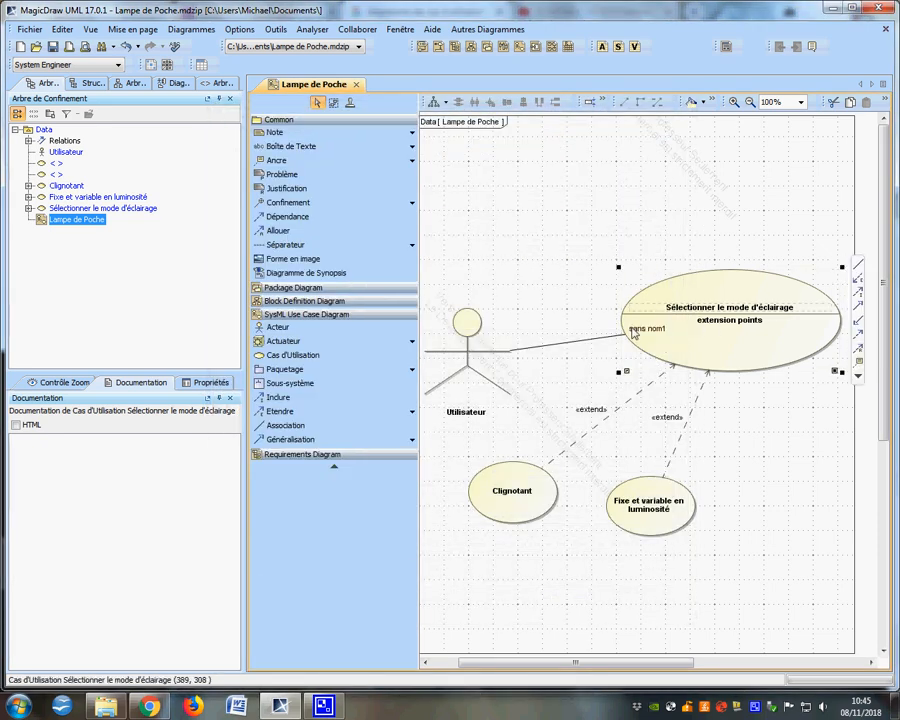
# Rename the extension point "sans nom1" in "Sélectionner le mode d'éclairage" as "Par Bouton poussoir".
pyautogui.doubleClick(630, 329)
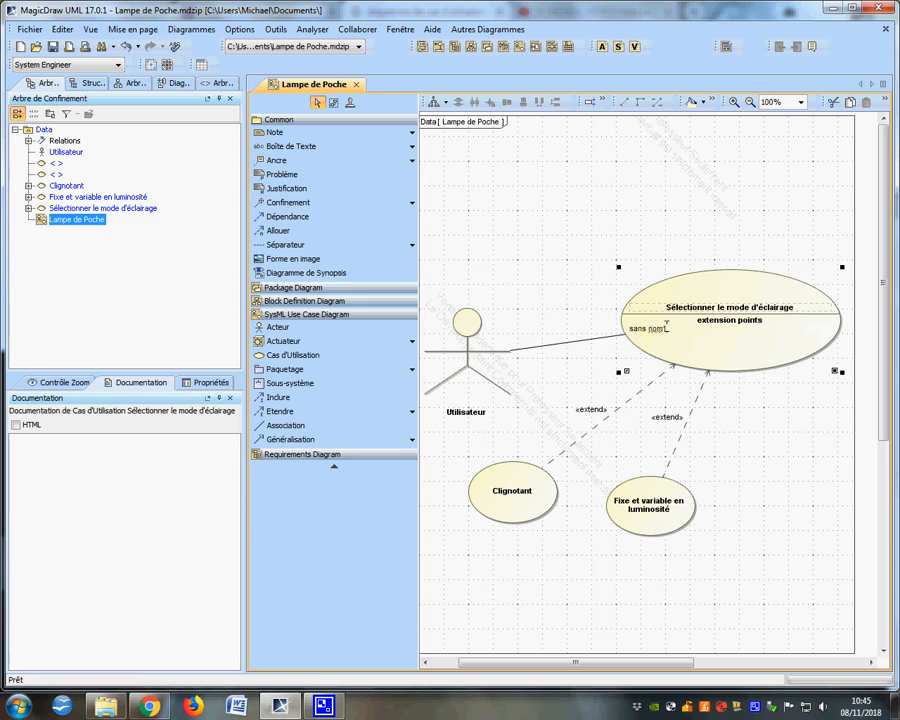
pyautogui.moveTo(648, 325); pyautogui.dragTo(621, 324)
pyautogui.write('Par Bouton poussoir')
pyautogui.click(726, 461)
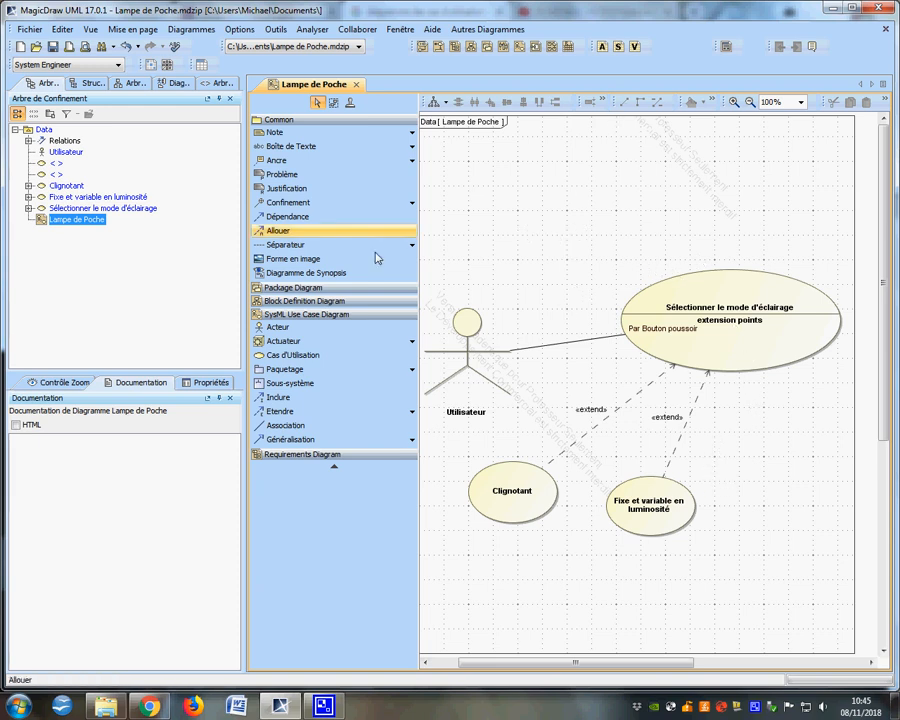
# Draw a use case ellipse above "Sélectionner le mode d'éclairage" and link the actor "Utilisateur" to it with an association.
pyautogui.click(286, 360)
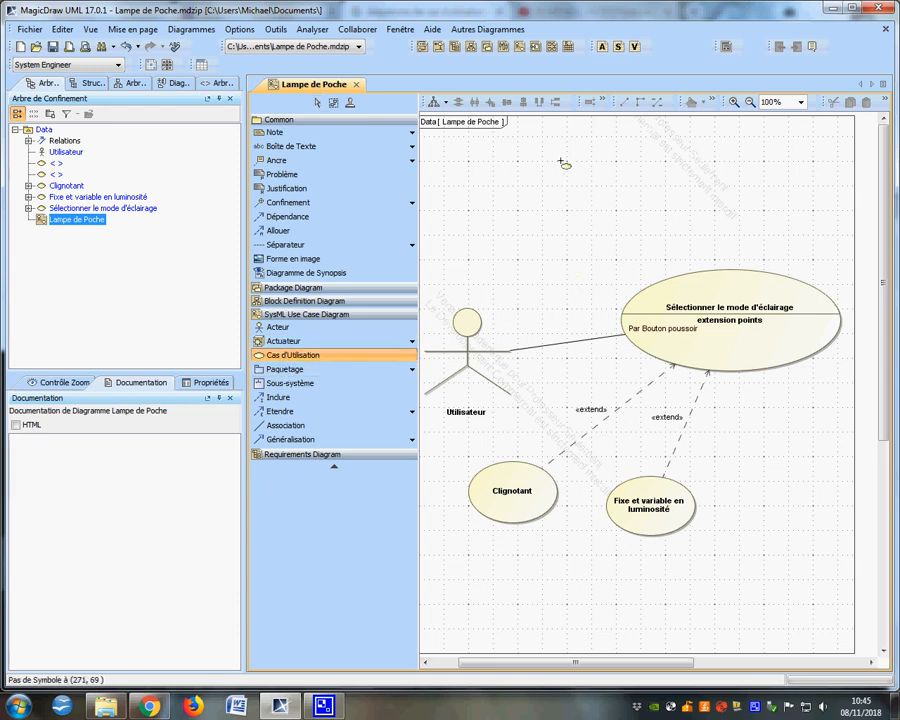
pyautogui.moveTo(562, 162); pyautogui.dragTo(659, 235)
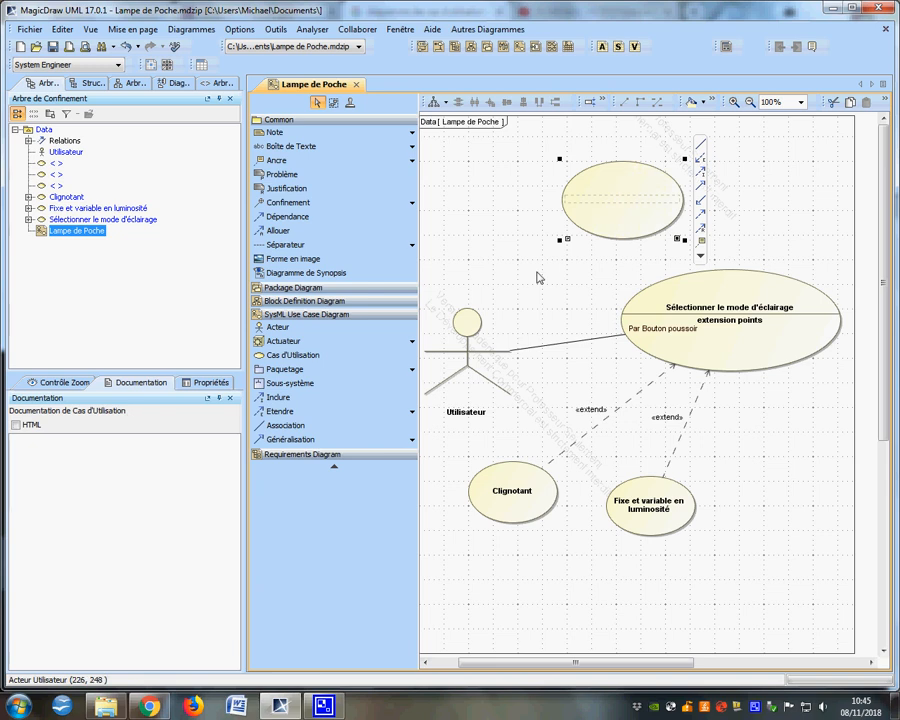
pyautogui.click(476, 357)
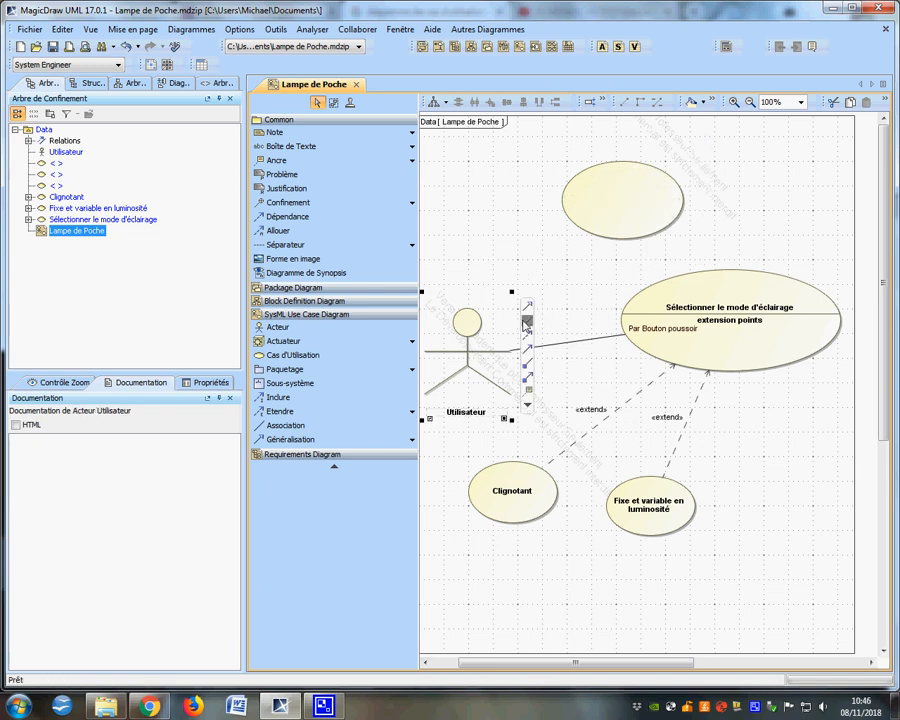
pyautogui.moveTo(530, 332); pyautogui.dragTo(577, 226)
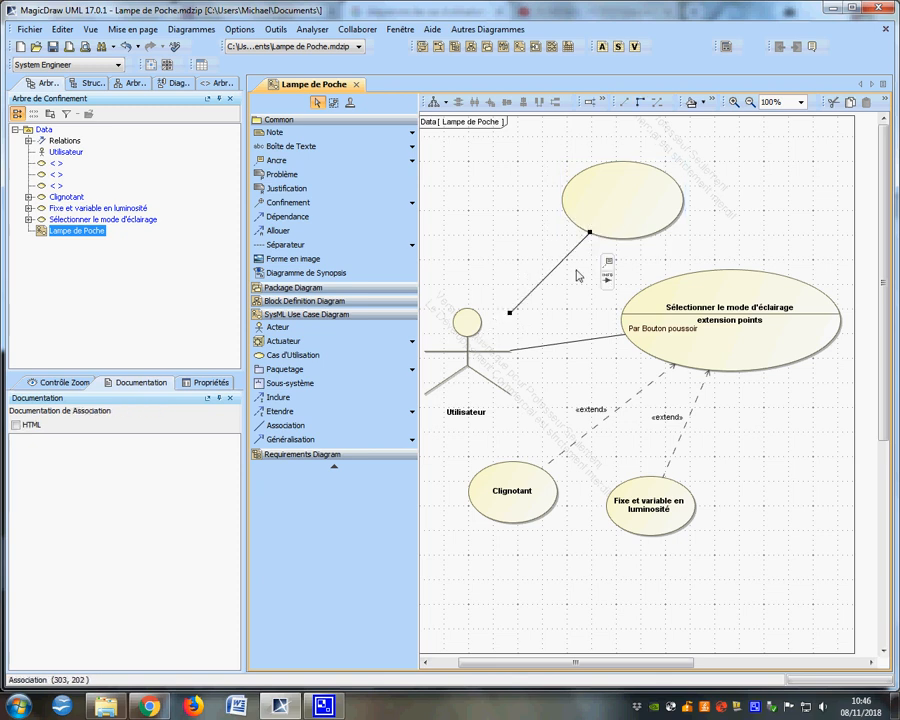
# Name the new use case "Recharger en énergie électrique la lampe".
pyautogui.click(613, 205)
pyautogui.click(616, 202)
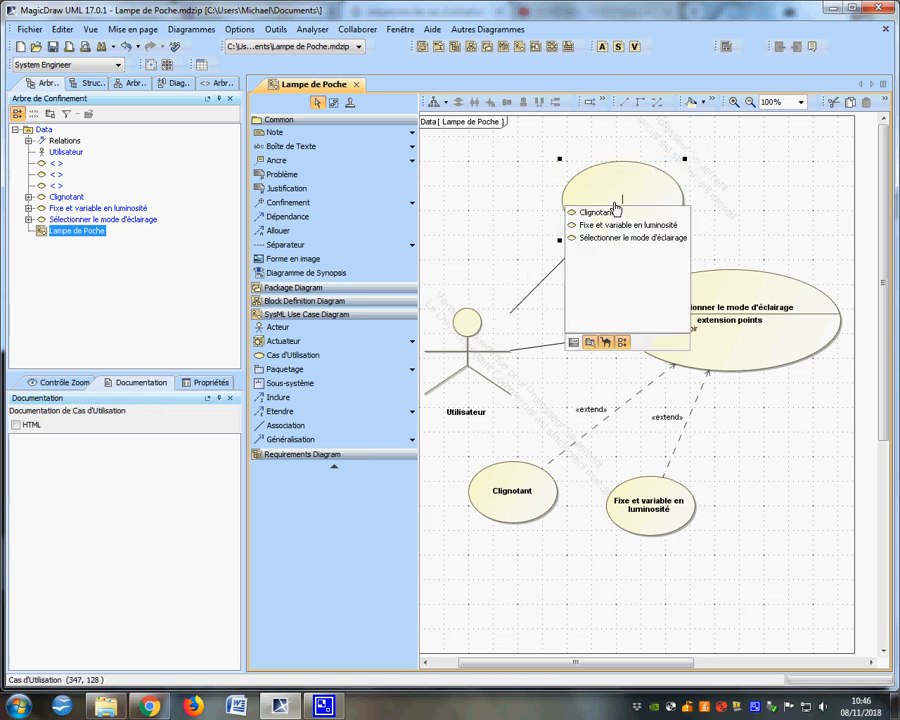
pyautogui.click(616, 186)
pyautogui.click(613, 206)
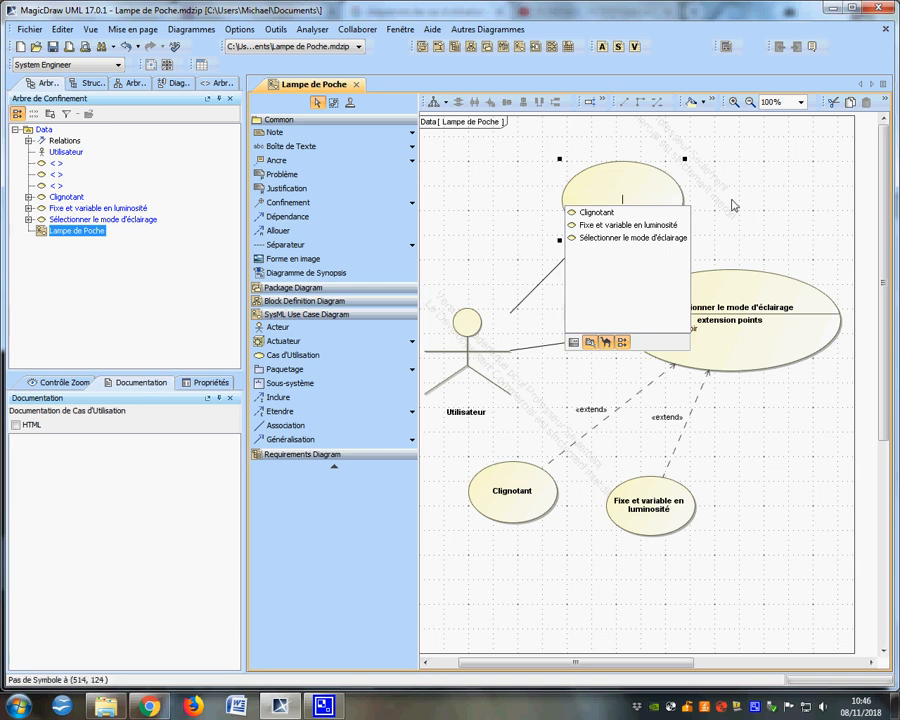
pyautogui.write('Rechar')
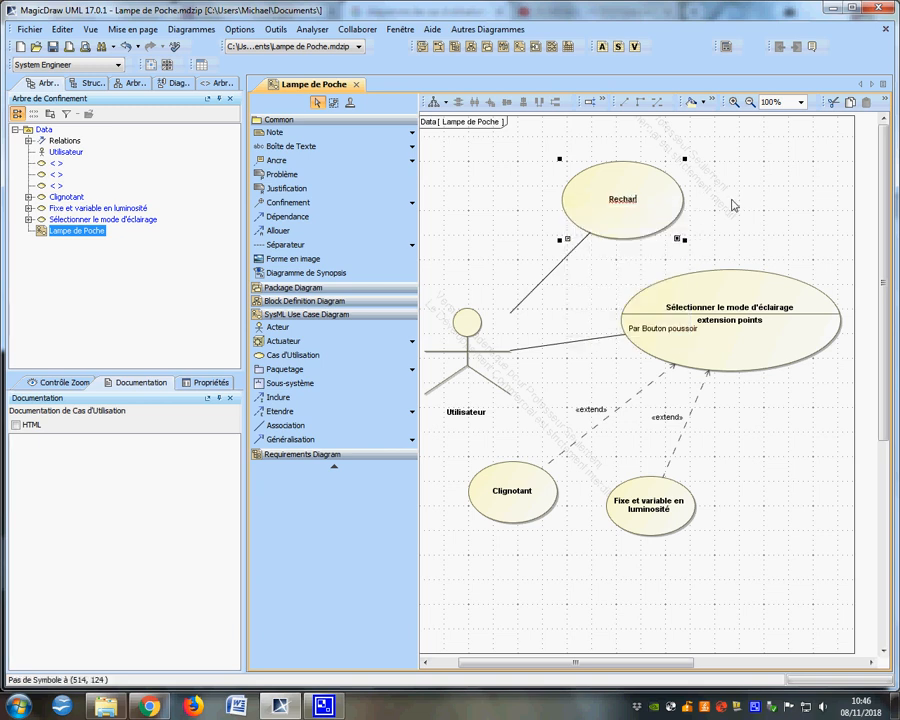
pyautogui.write('ger le')
pyautogui.press('BackSpace')
pyautogui.press('BackSpace')
pyautogui.write('en e')
pyautogui.write('nergie')
pyautogui.write(' électrique')
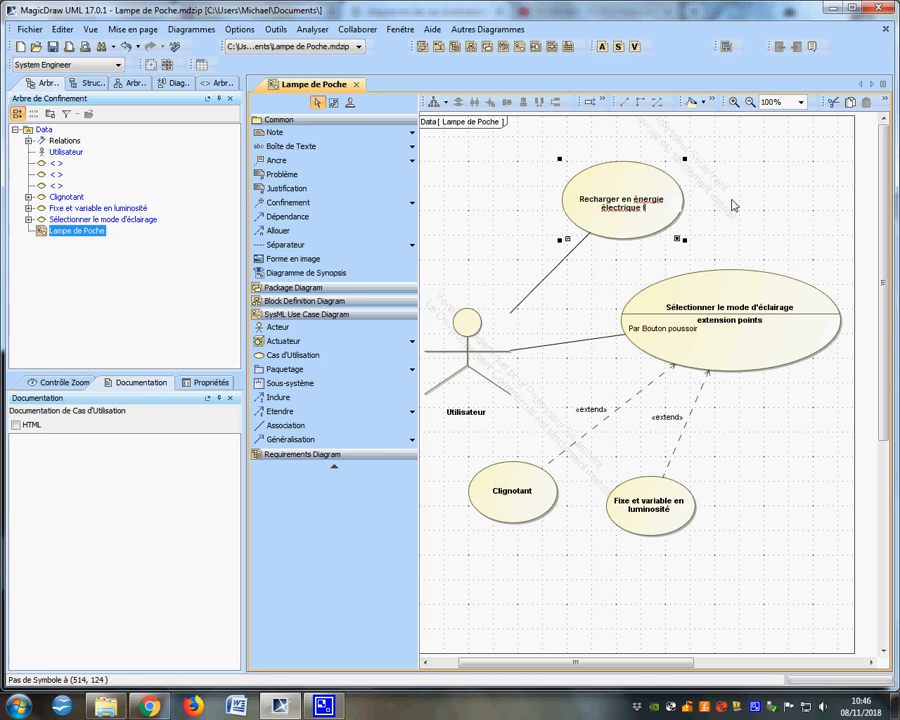
pyautogui.write(' la lampe')
pyautogui.click(733, 205)
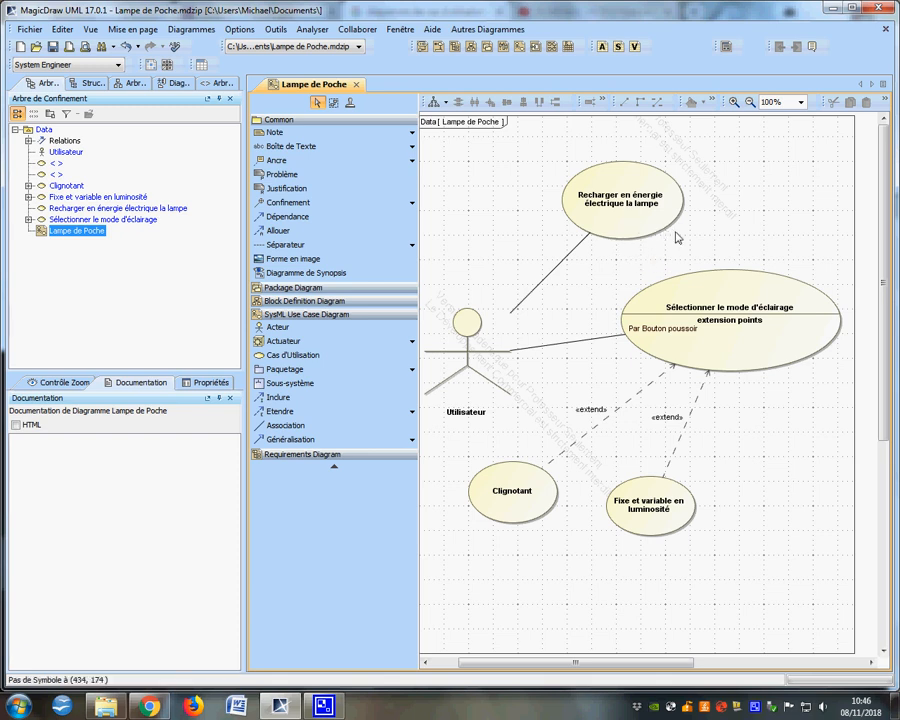
# Draw a small use case ellipse to the right of "Recharger en énergie électrique la lampe".
pyautogui.click(287, 358)
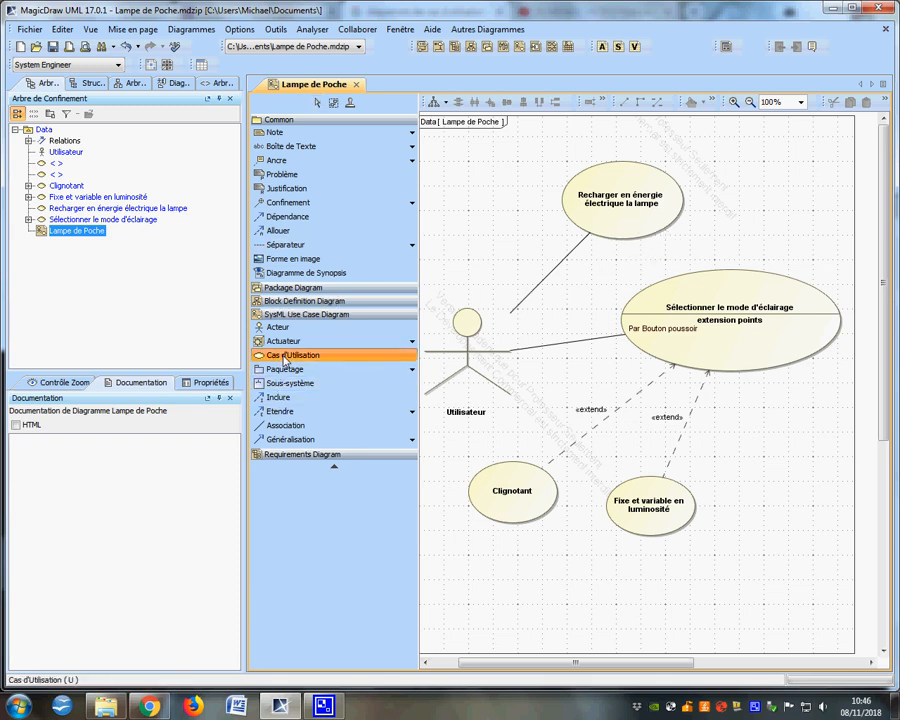
pyautogui.moveTo(750, 168); pyautogui.dragTo(810, 204)
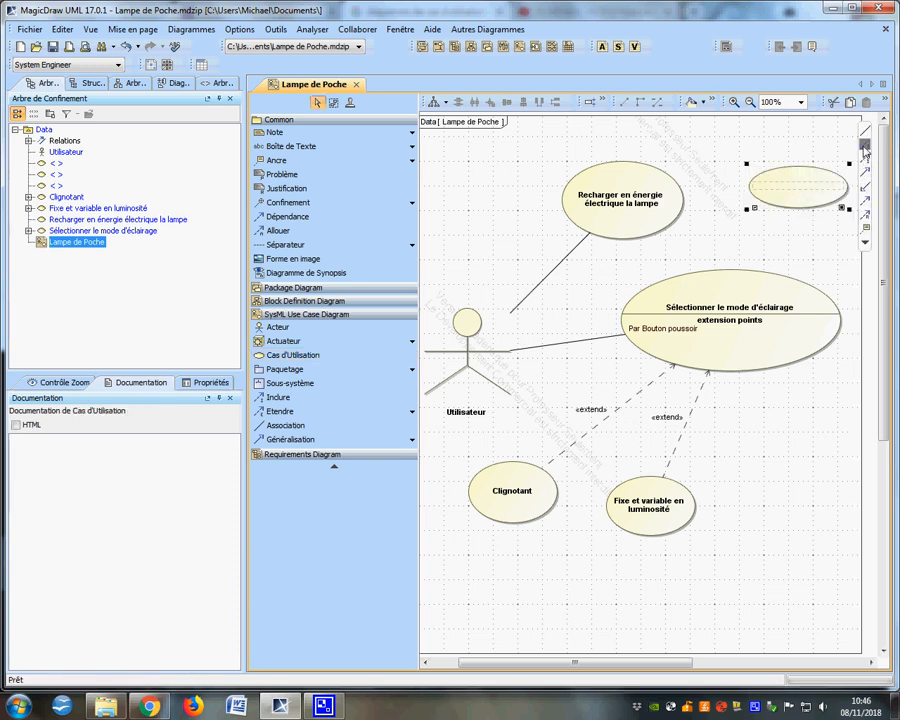
# Try to link the unnamed use case with "Recharger en énergie électrique la lampe" by an extend relationship, and discard the stray use case.
pyautogui.moveTo(866, 155); pyautogui.dragTo(681, 195)
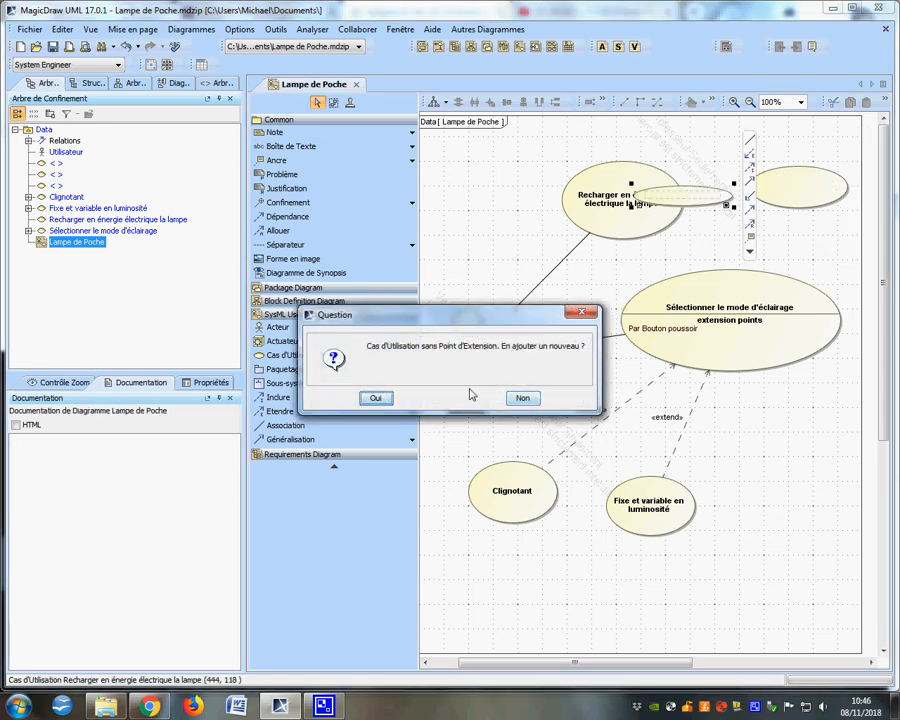
pyautogui.click(522, 398)
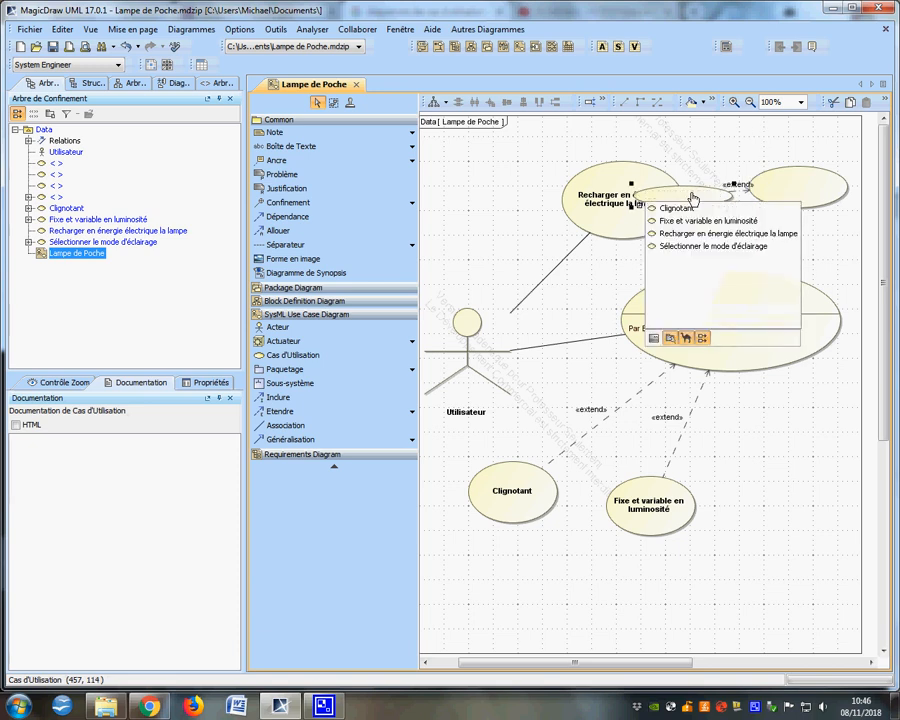
pyautogui.click(692, 189)
pyautogui.press('Delete')
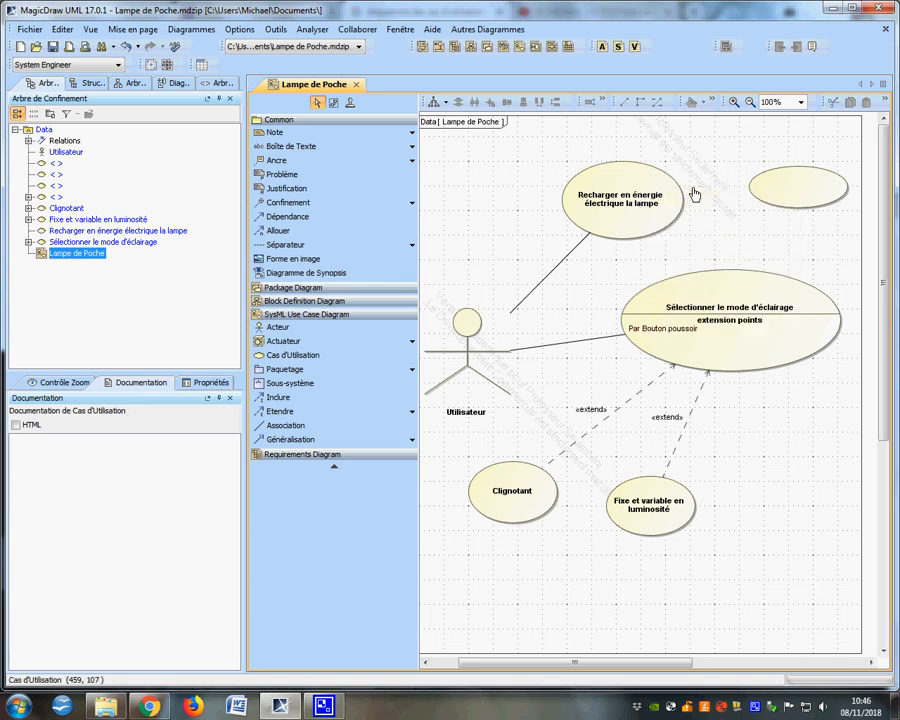
# Link the unnamed use case to "Recharger en énergie électrique la lampe" with a dashed dependency arrow pointing to the latter.
pyautogui.click(795, 186)
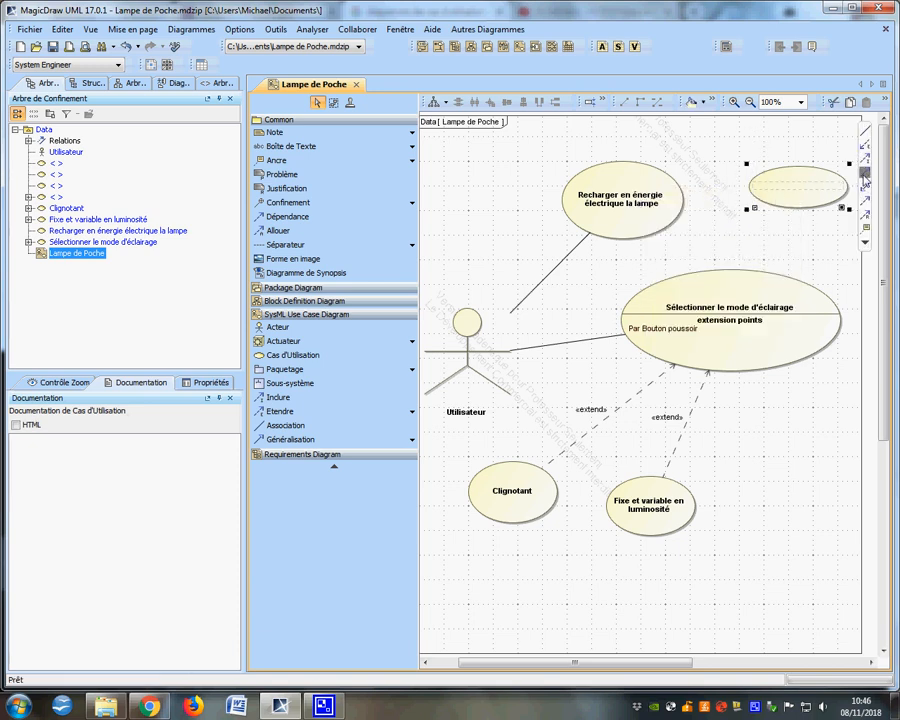
pyautogui.click(869, 204)
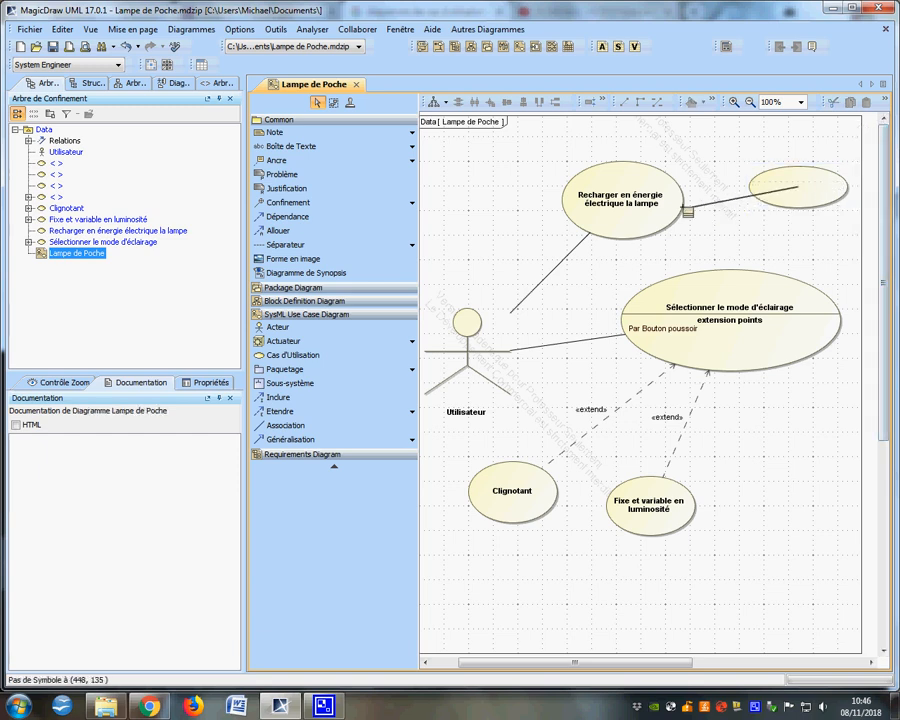
pyautogui.click(676, 194)
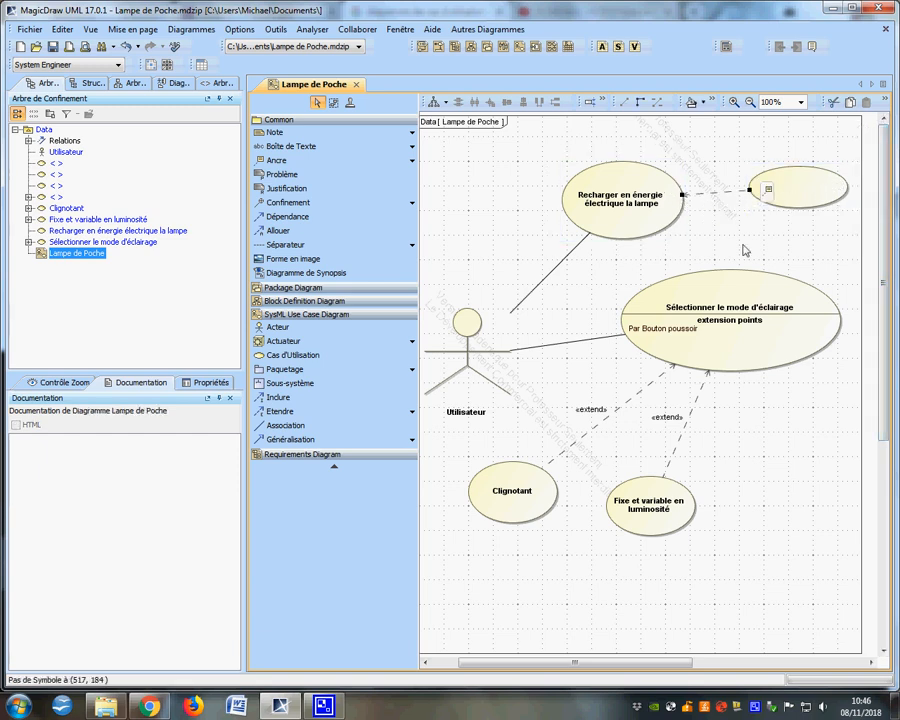
# Name the unnamed use case beside "Recharger en énergie électrique la lampe" "Port mini usb".
pyautogui.click(797, 188)
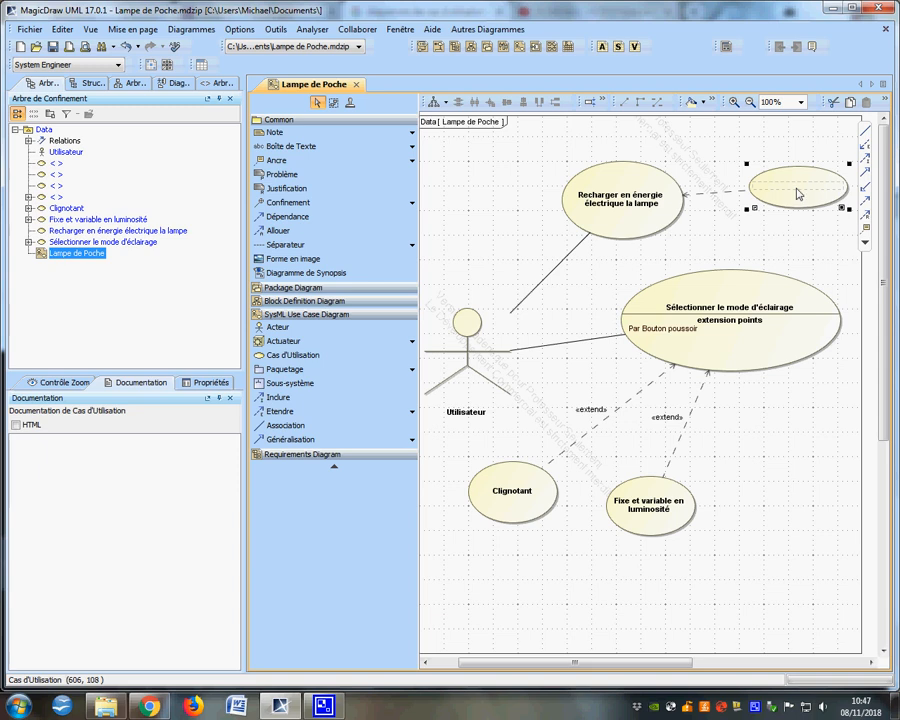
pyautogui.click(798, 191)
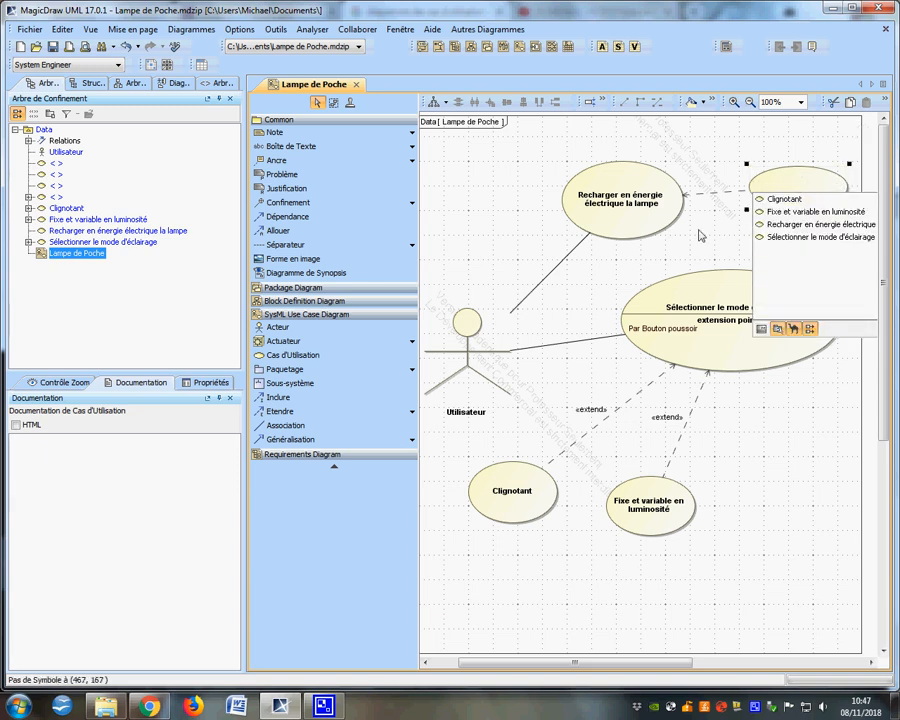
pyautogui.write('Port mini')
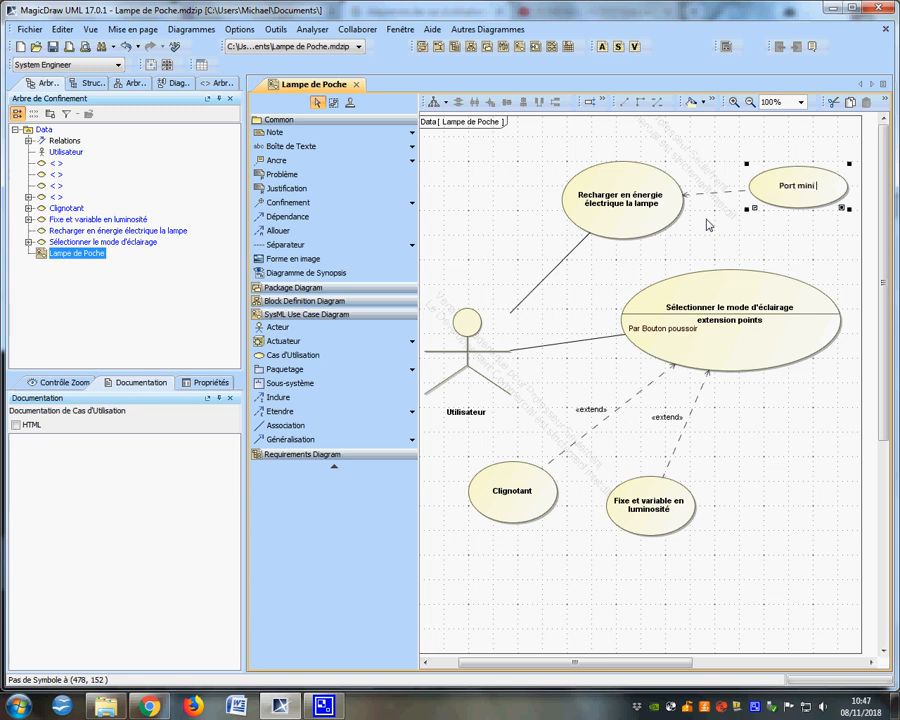
pyautogui.write(' usb')
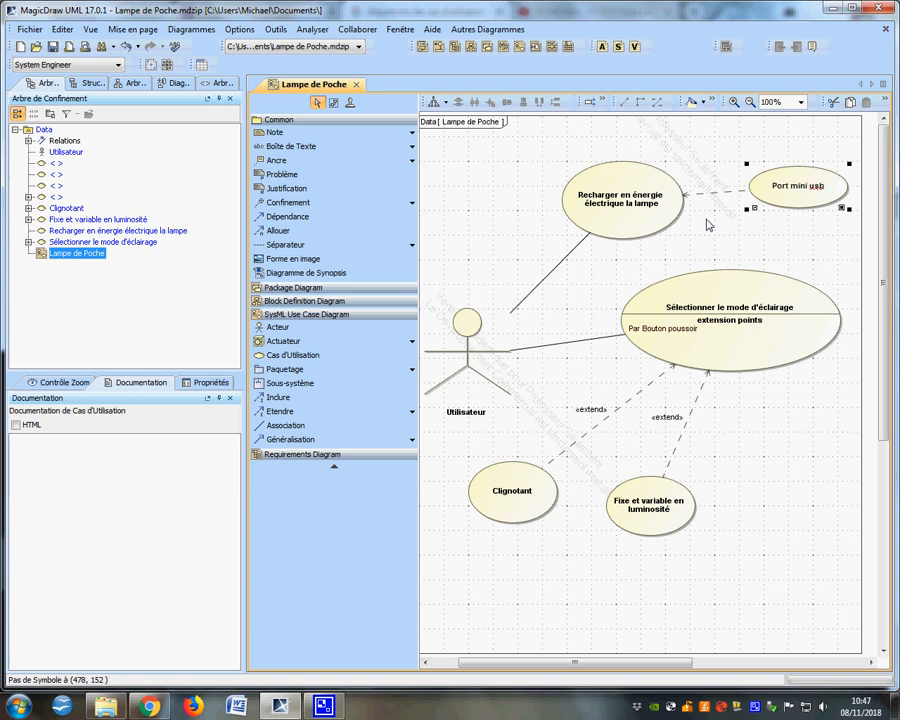
pyautogui.click(798, 442)
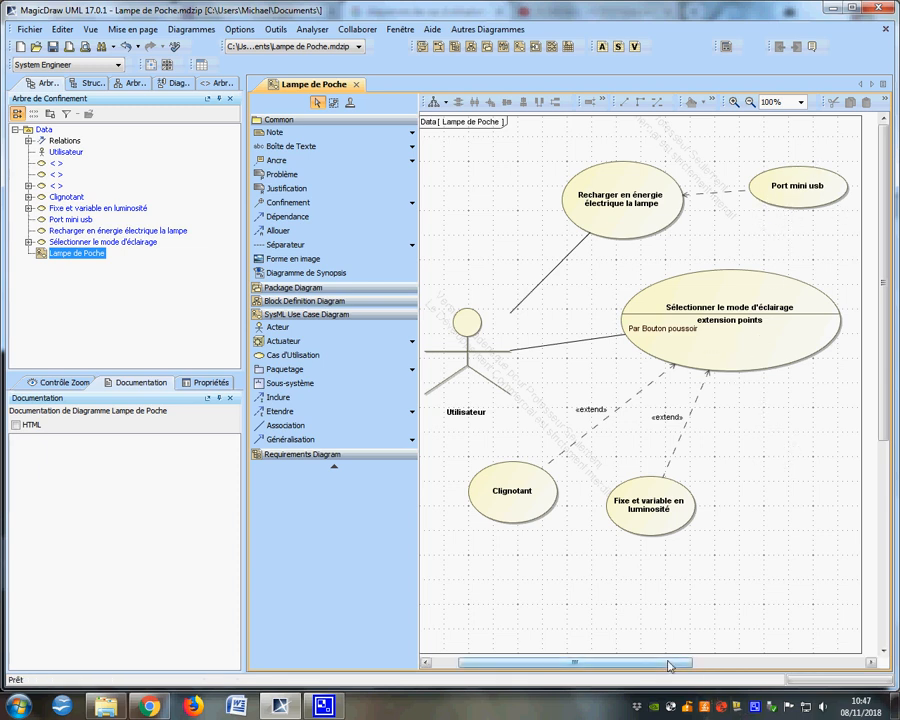
pyautogui.moveTo(669, 666)
pyautogui.mouseDown()
pyautogui.moveTo(683, 664)
pyautogui.moveTo(657, 664)
pyautogui.moveTo(663, 668)
pyautogui.mouseUp()
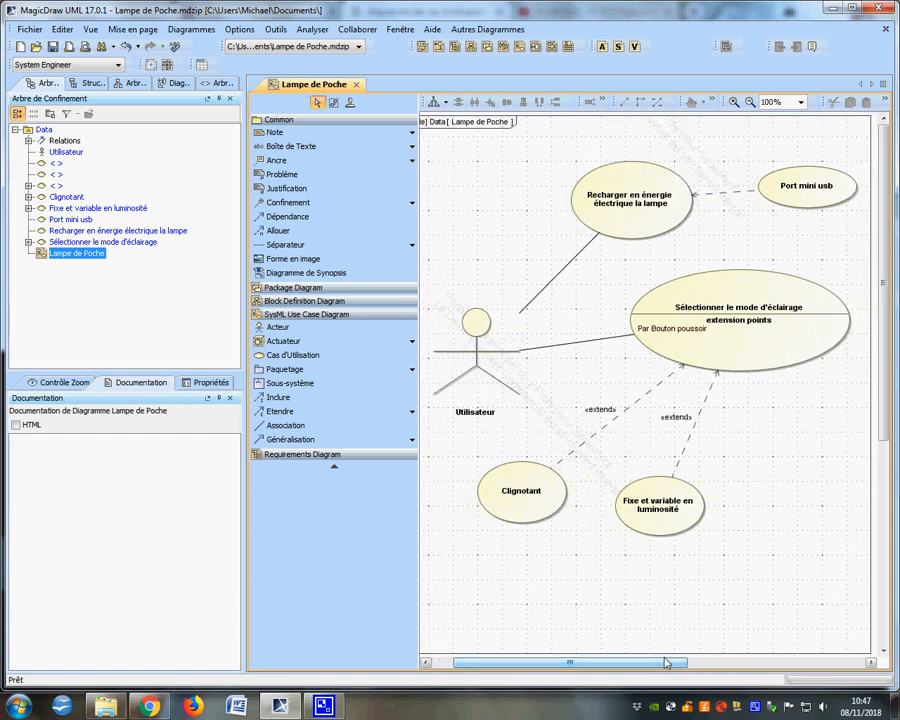
pyautogui.click(790, 176)
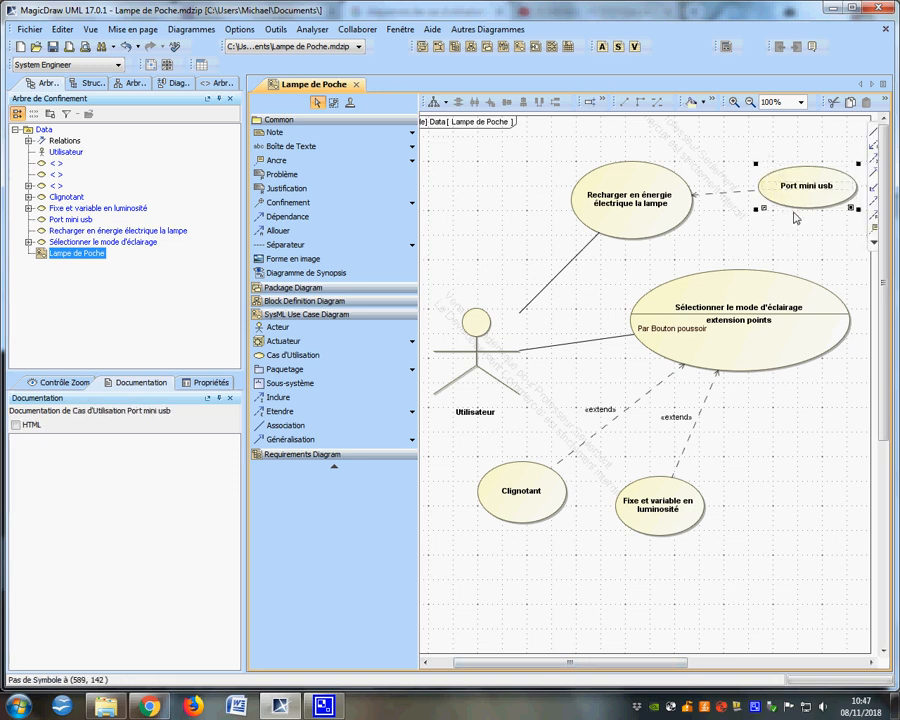
pyautogui.click(794, 213)
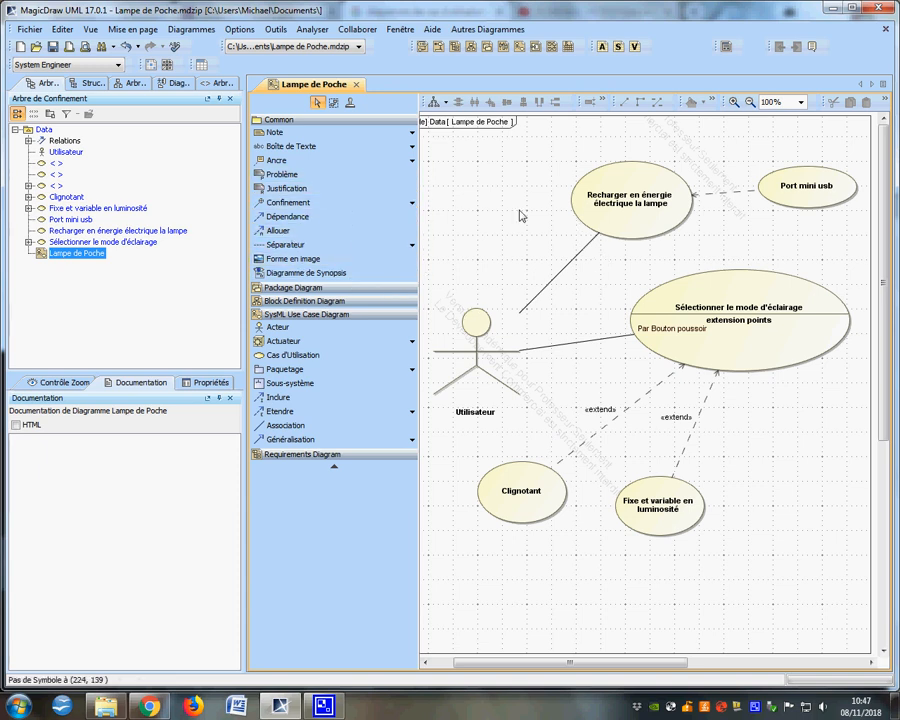
pyautogui.click(31, 30)
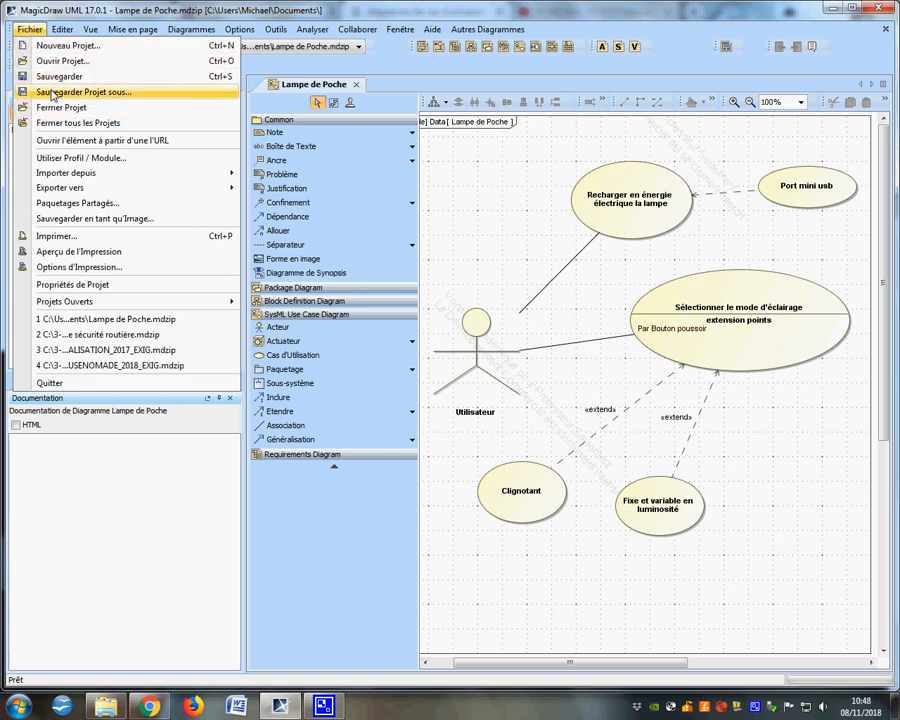
pyautogui.moveTo(75, 191)
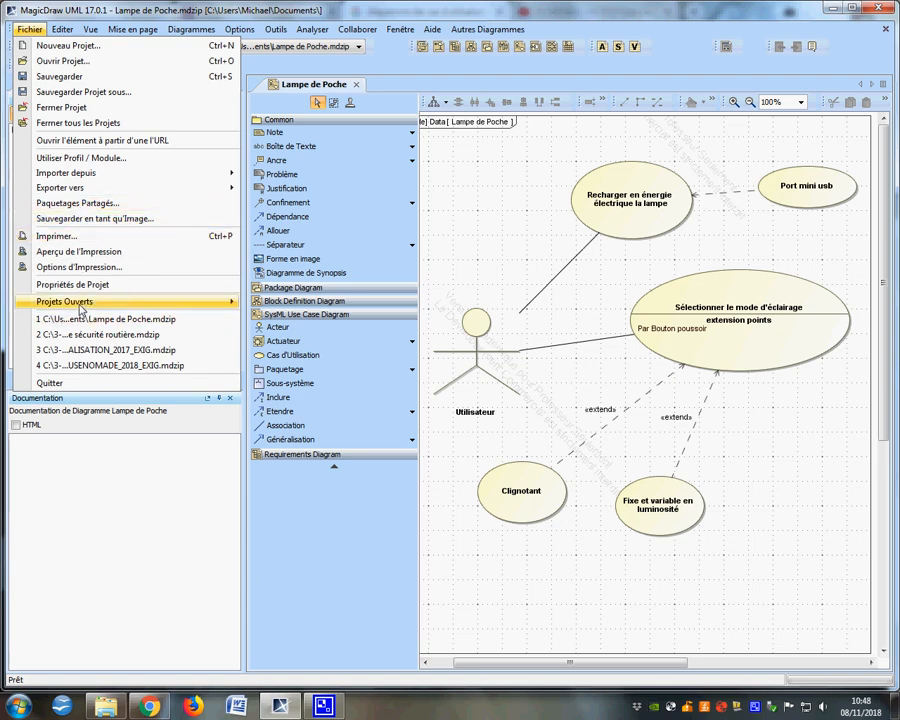
pyautogui.click(66, 96)
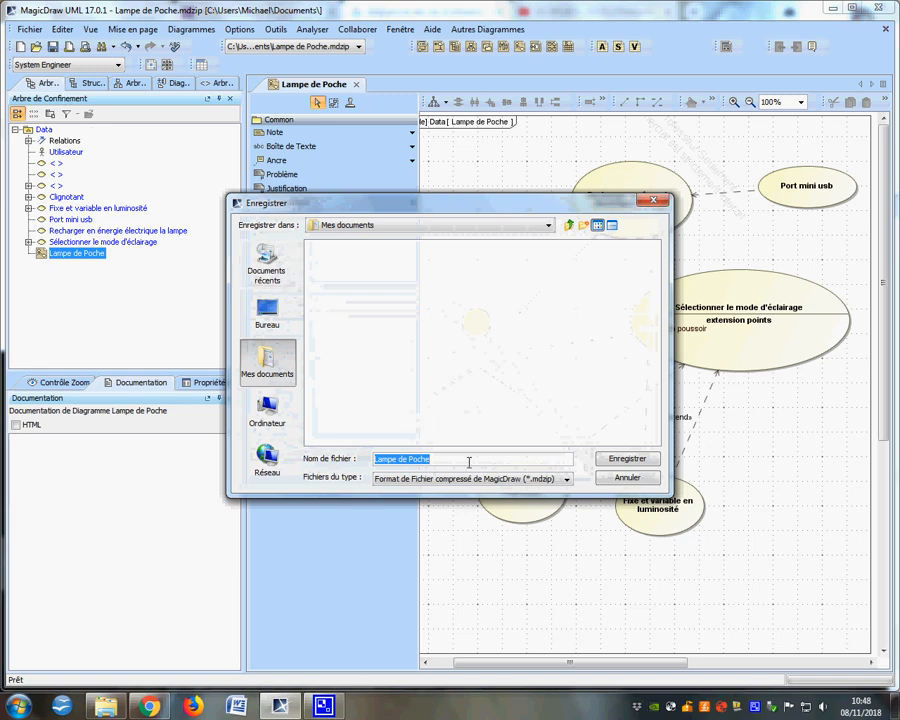
pyautogui.click(625, 478)
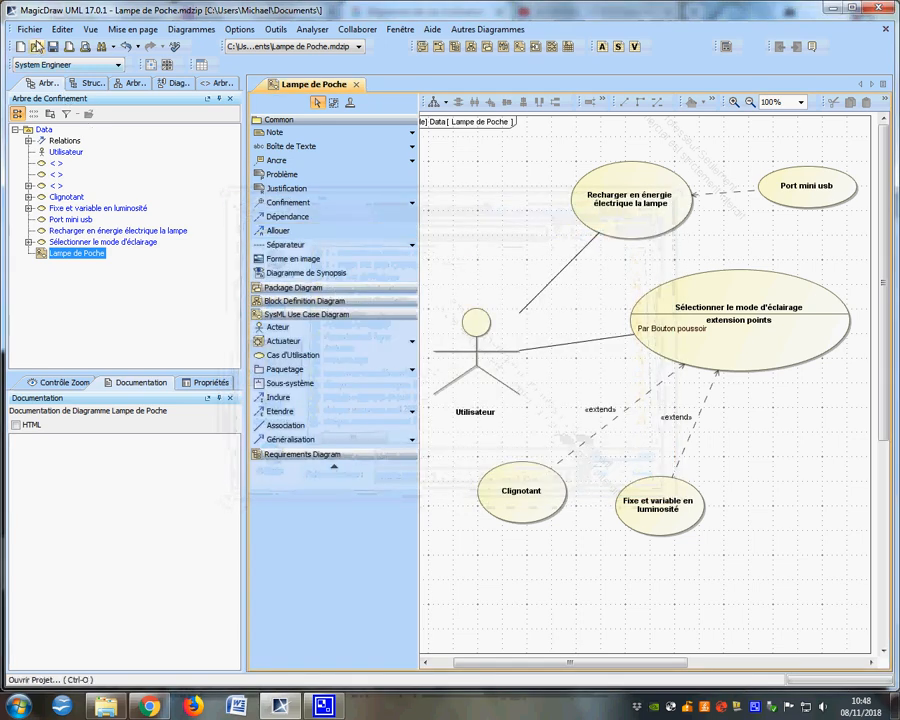
# Export the active diagram as the JPEG image "Lampe de Poche.jpg" to the removable disk I:.
pyautogui.click(30, 30)
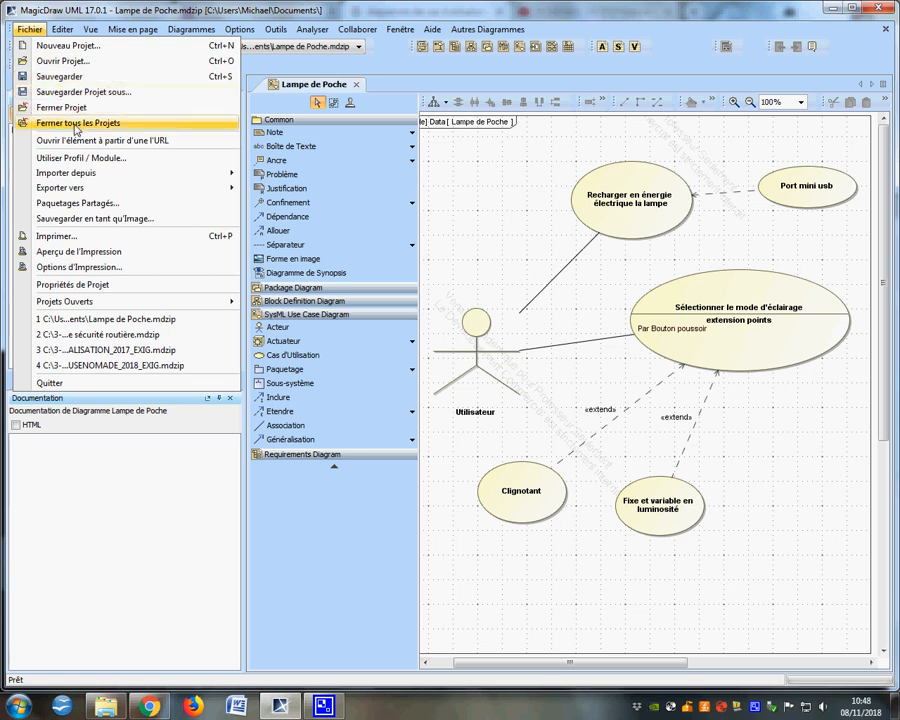
pyautogui.click(92, 219)
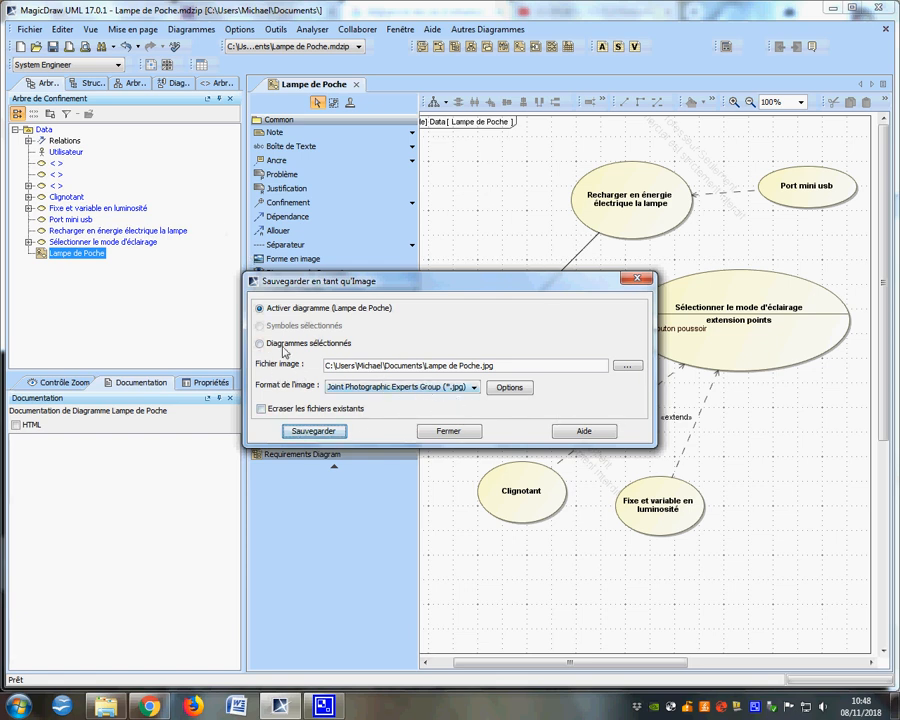
pyautogui.click(627, 365)
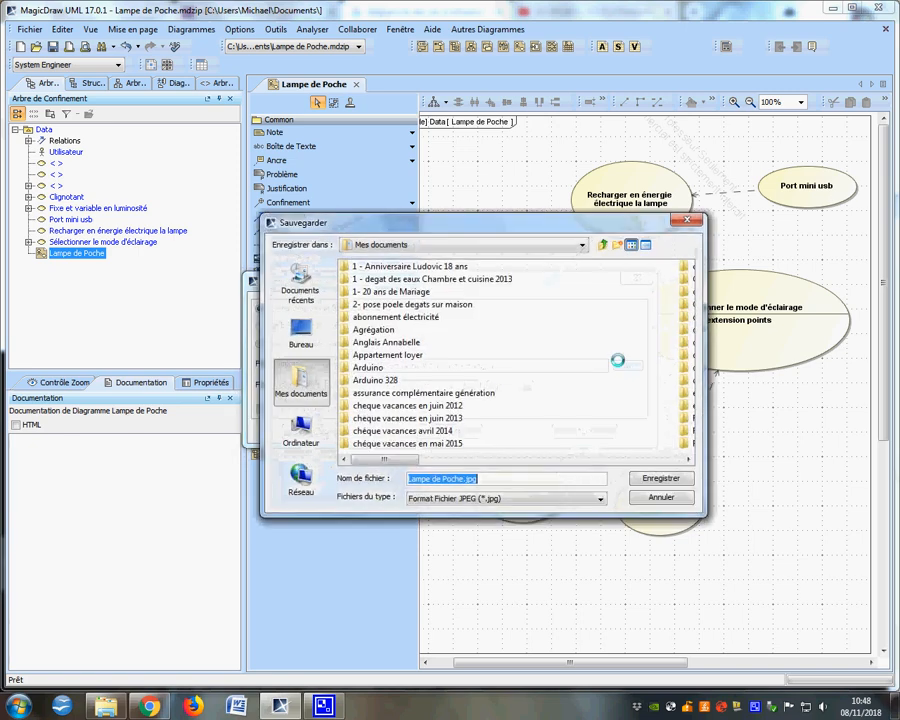
pyautogui.click(301, 430)
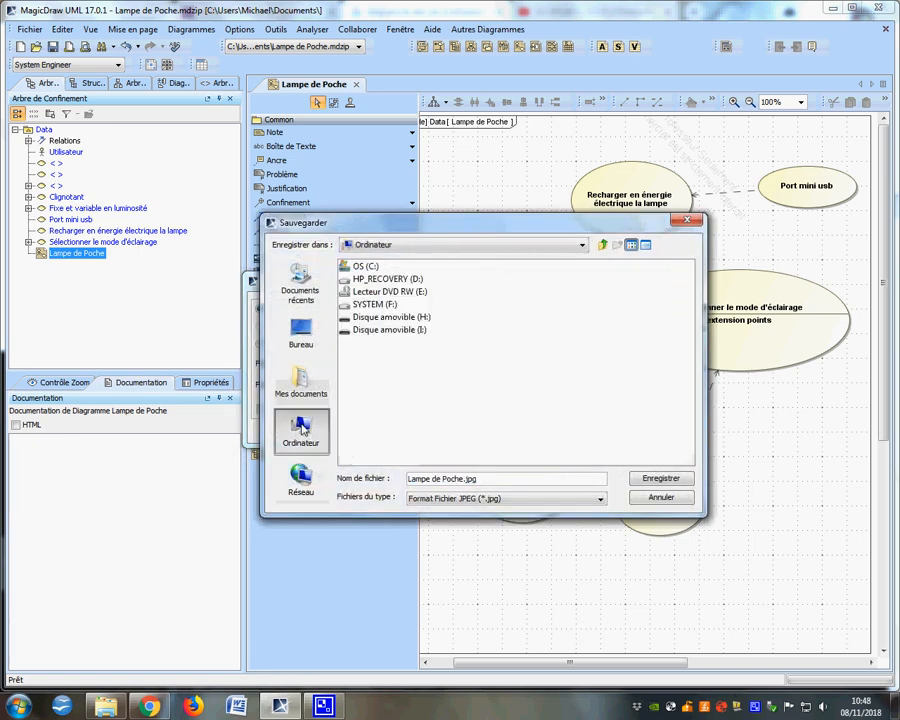
pyautogui.doubleClick(388, 317)
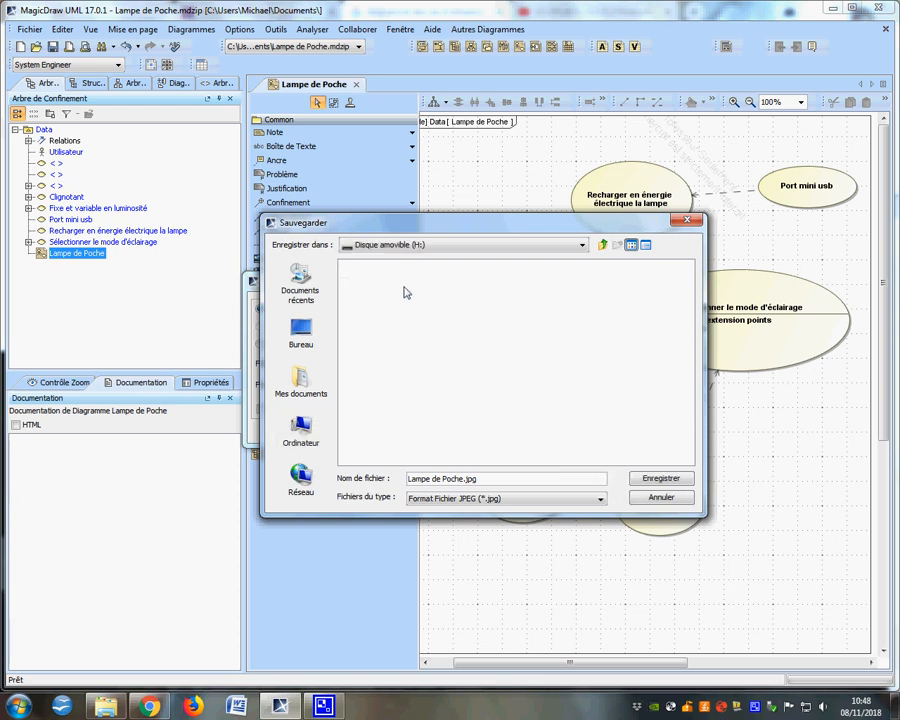
pyautogui.click(602, 244)
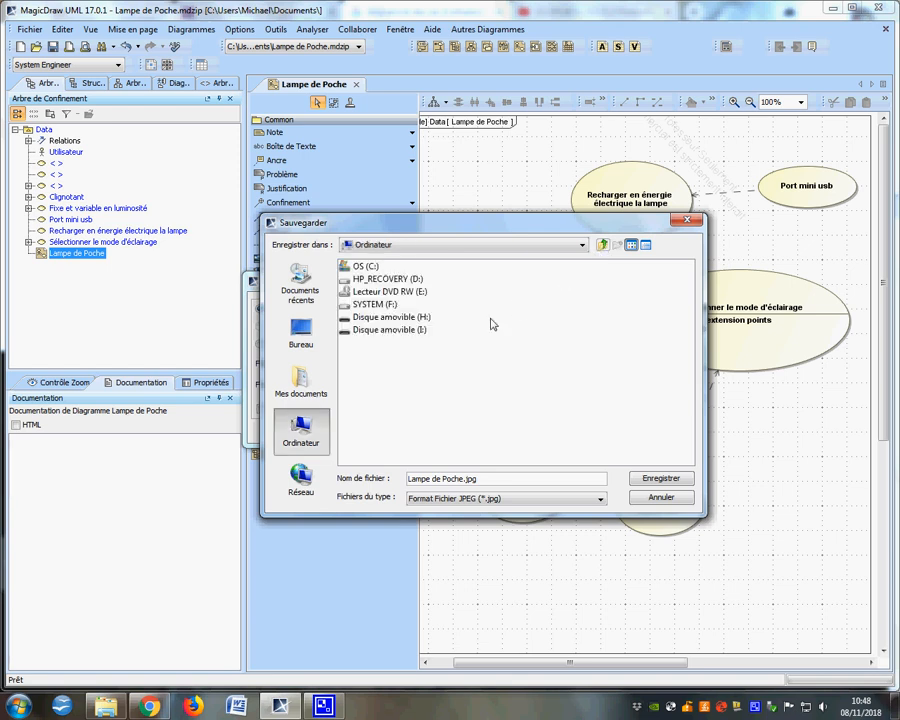
pyautogui.doubleClick(403, 331)
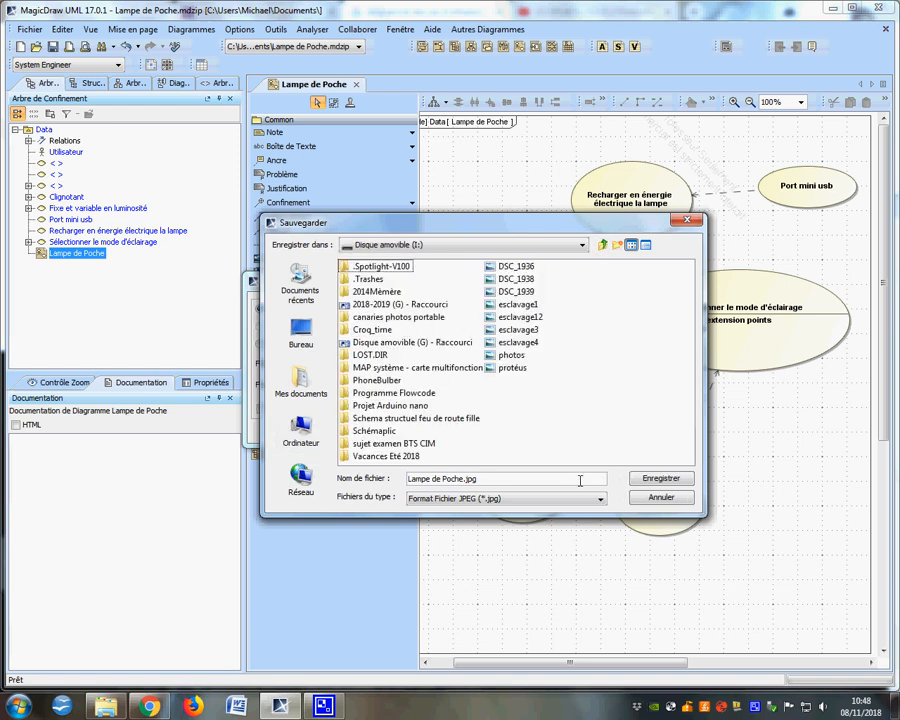
pyautogui.click(645, 480)
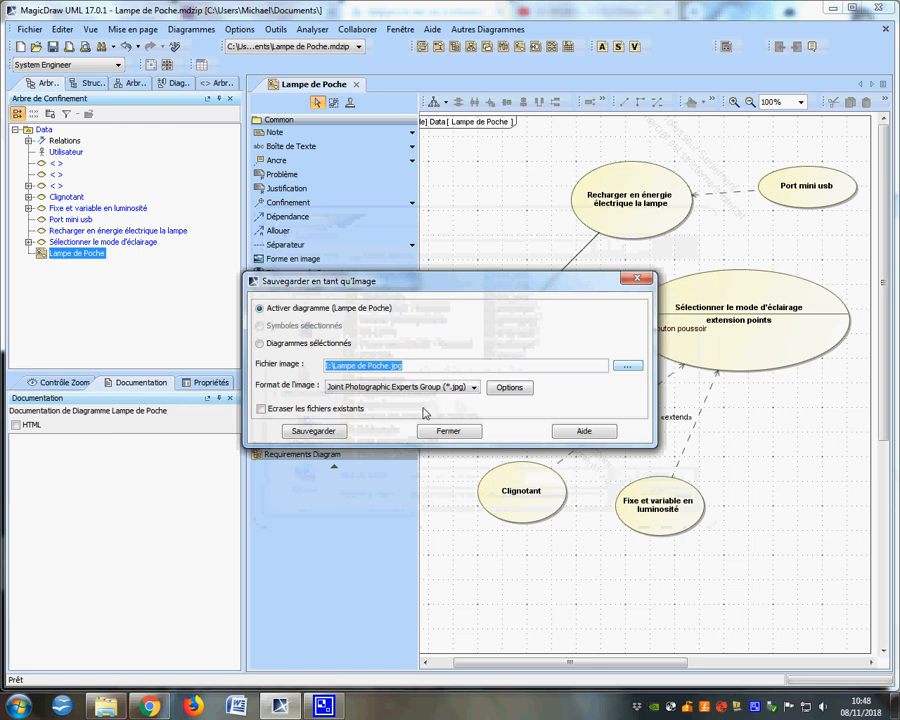
pyautogui.click(317, 433)
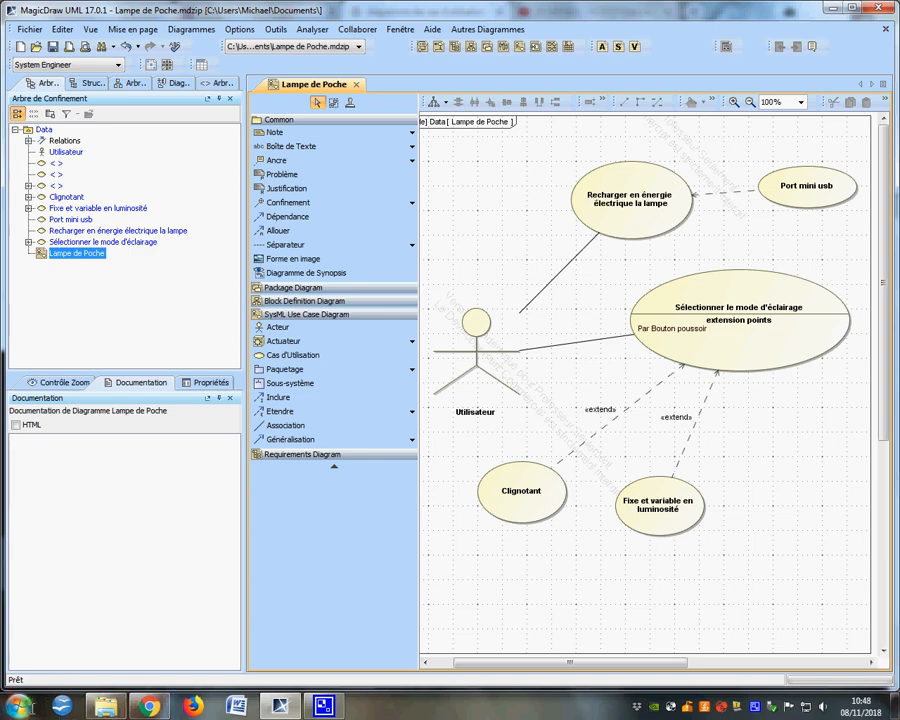
# Switch to Windows Explorer, sort the removable disk I: by modification date and open the exported image "Lampe de Poche".
pyautogui.rightClick(18, 706)
pyautogui.click(92, 697)
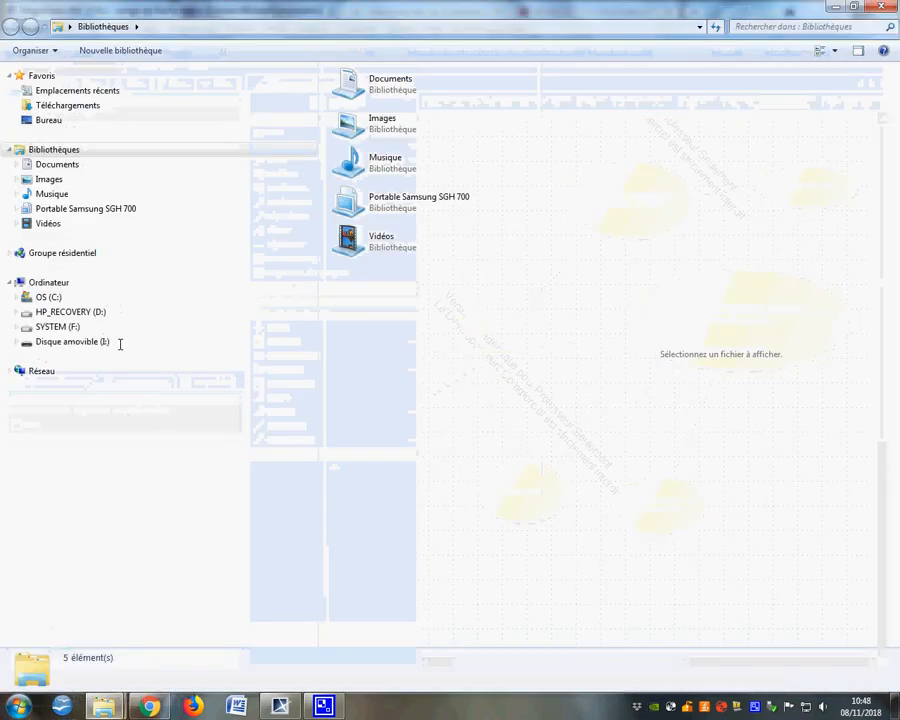
pyautogui.click(160, 299)
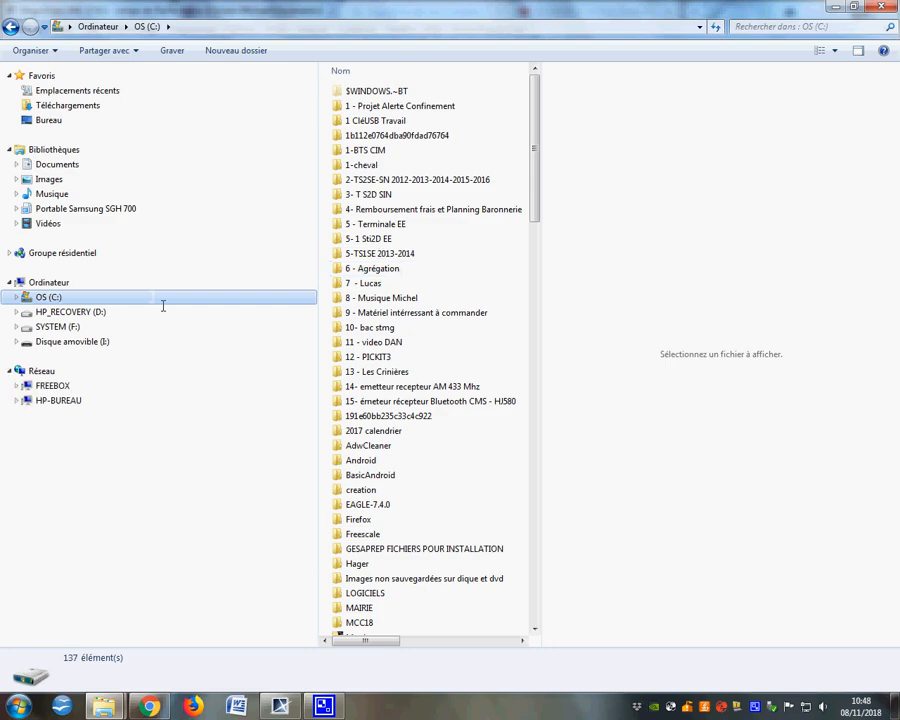
pyautogui.click(65, 341)
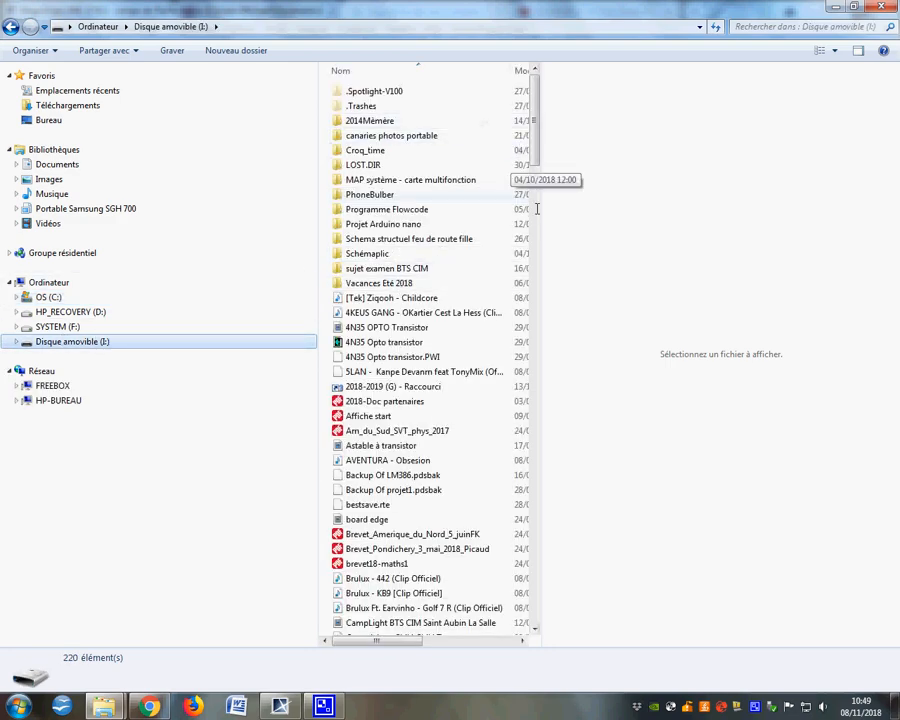
pyautogui.moveTo(542, 216); pyautogui.dragTo(680, 210)
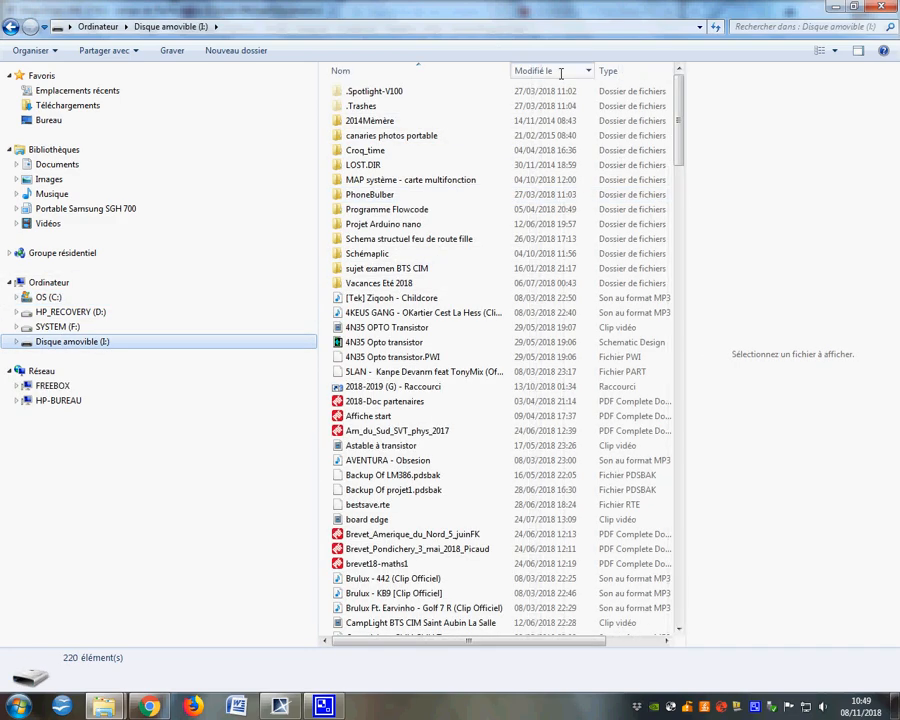
pyautogui.click(561, 71)
pyautogui.click(381, 90)
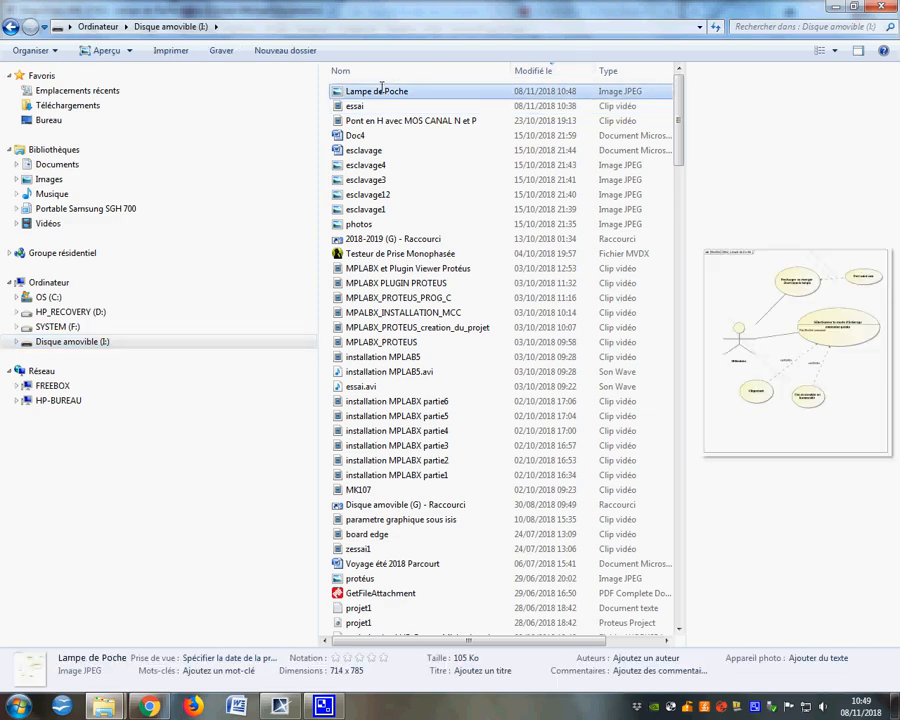
pyautogui.doubleClick(381, 90)
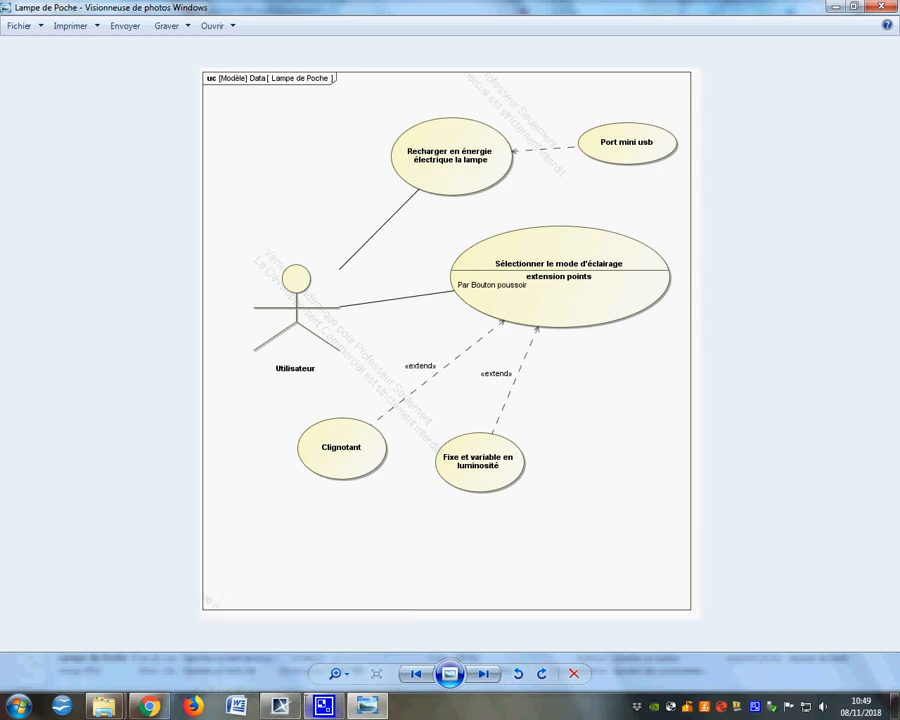
# Switch back to MagicDraw and place an Actuateur element below and to the left of the "Clignotant" use case.
pyautogui.click(323, 706)
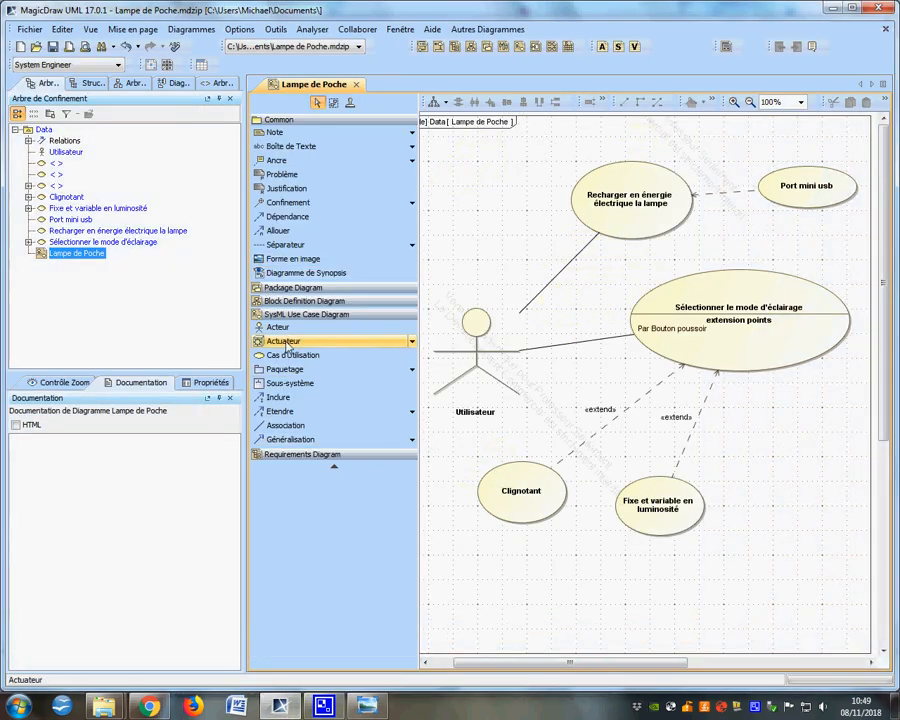
pyautogui.click(285, 342)
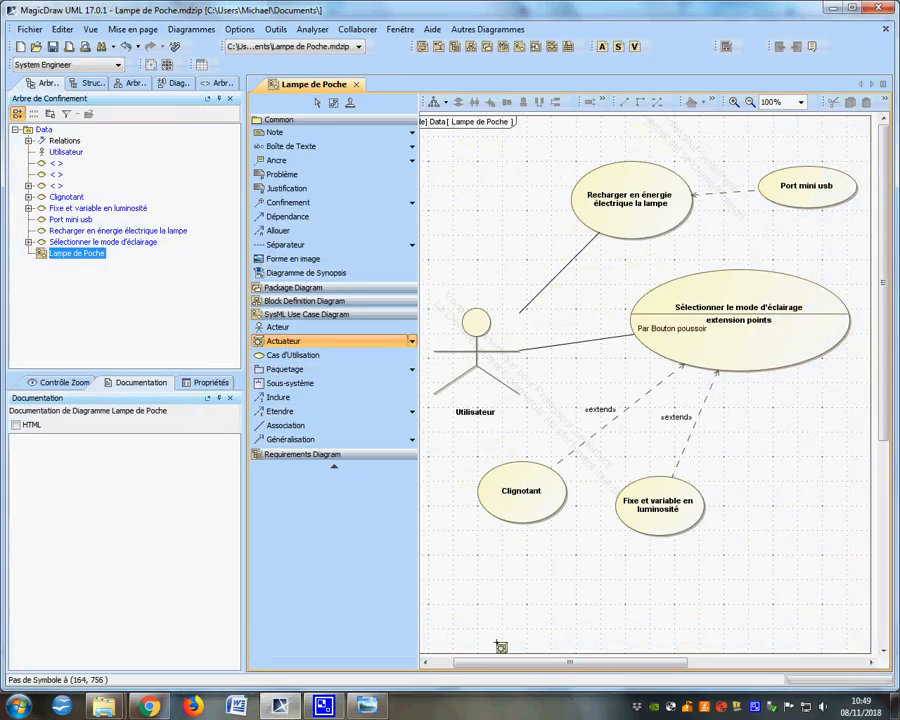
pyautogui.moveTo(450, 577); pyautogui.dragTo(506, 627)
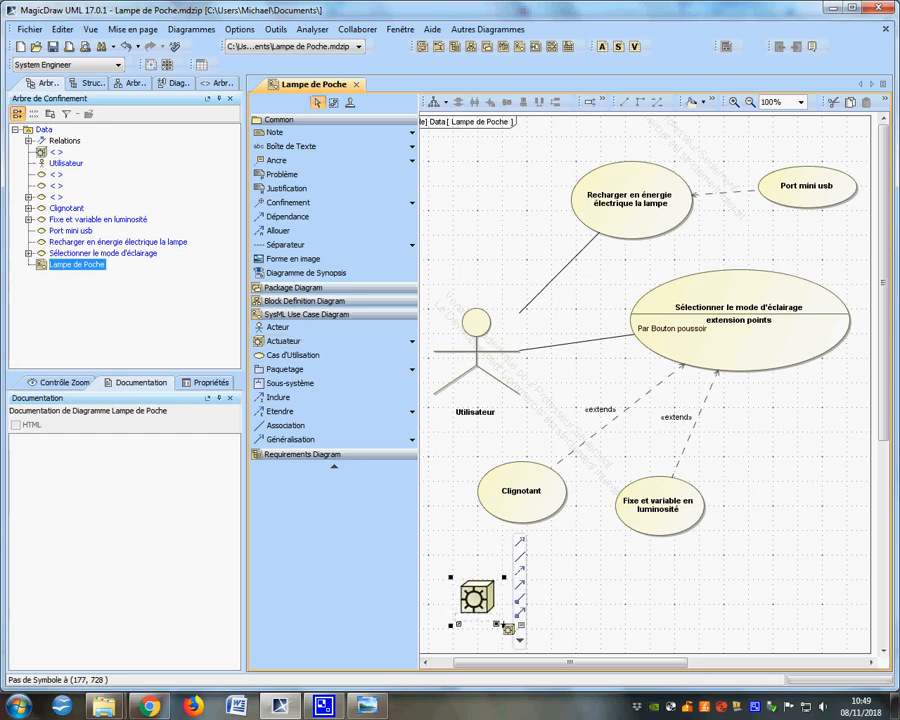
# Name the new actuator below "Clignotant" "La Pluie".
pyautogui.click(479, 609)
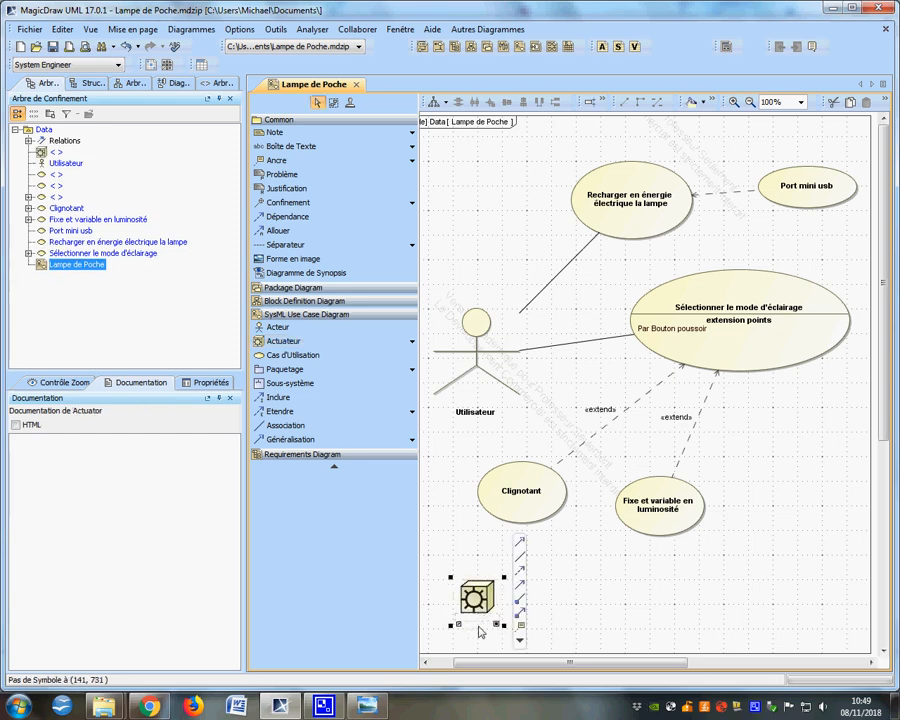
pyautogui.click(479, 630)
pyautogui.doubleClick(476, 602)
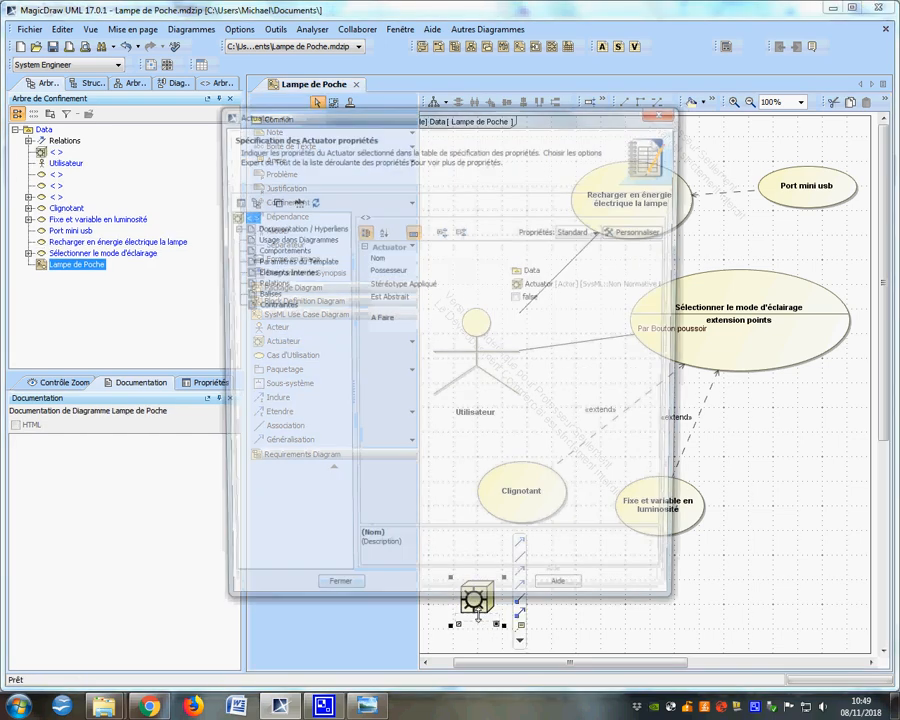
pyautogui.click(522, 259)
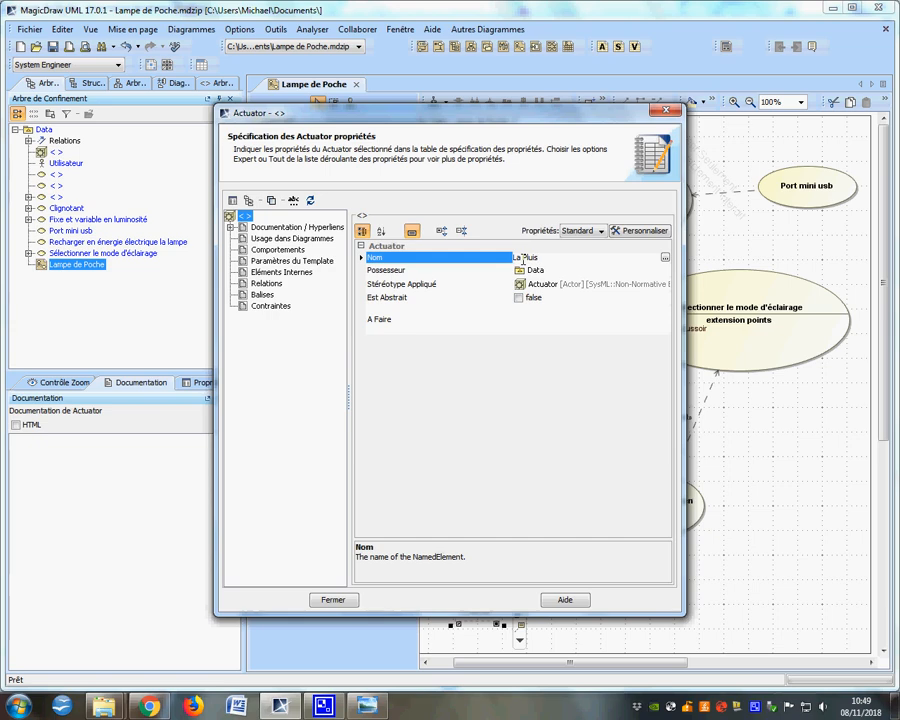
pyautogui.click(347, 599)
pyautogui.click(560, 594)
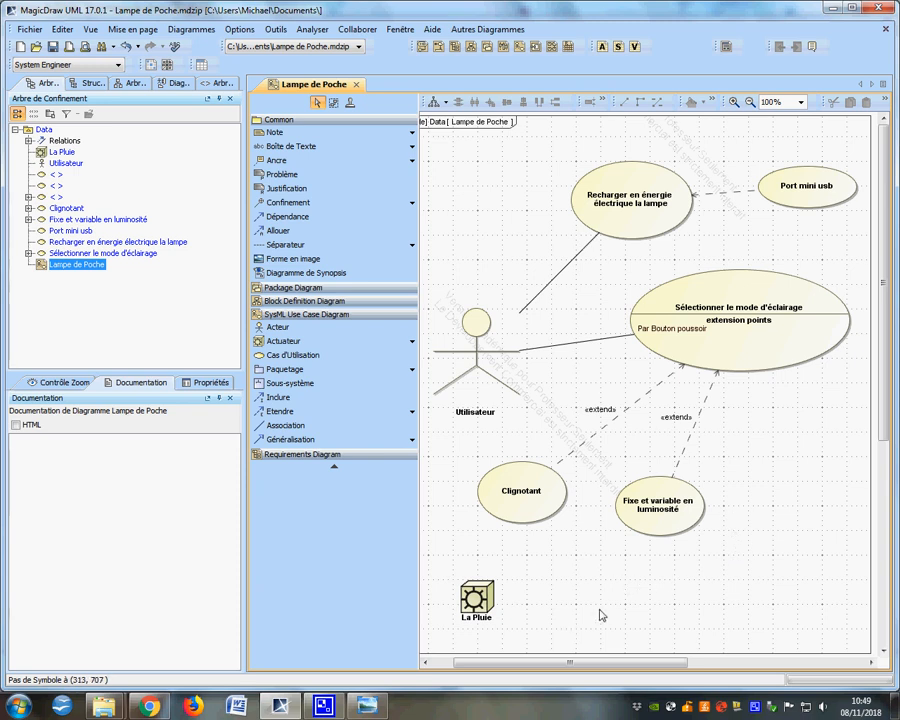
# Add a use case below and to the right of "Fixe et variable en luminosité".
pyautogui.scroll(-1, 570, 592)
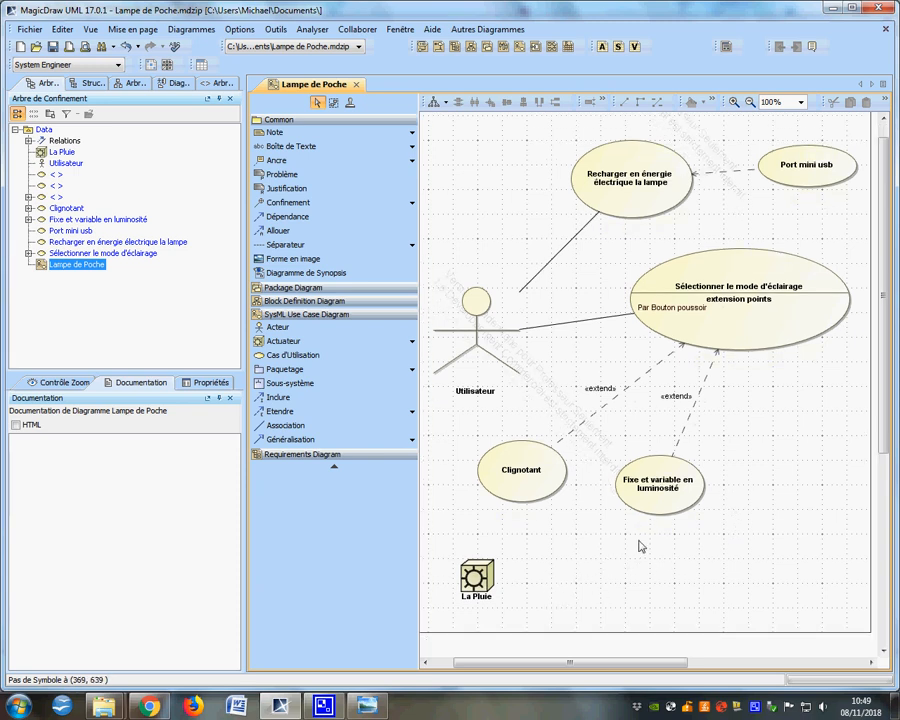
pyautogui.click(290, 357)
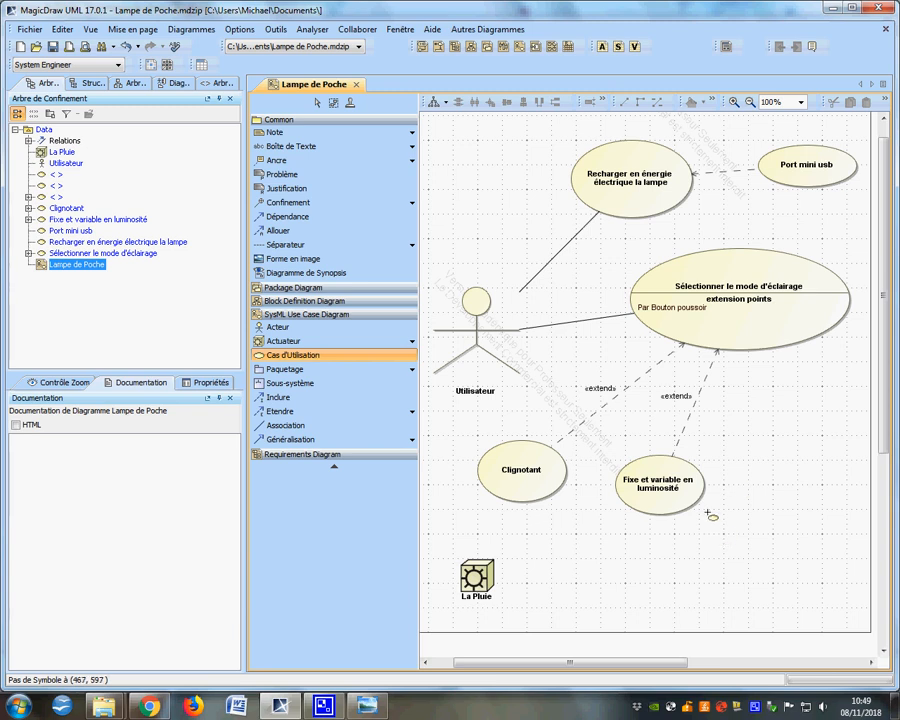
pyautogui.moveTo(709, 510); pyautogui.dragTo(822, 574)
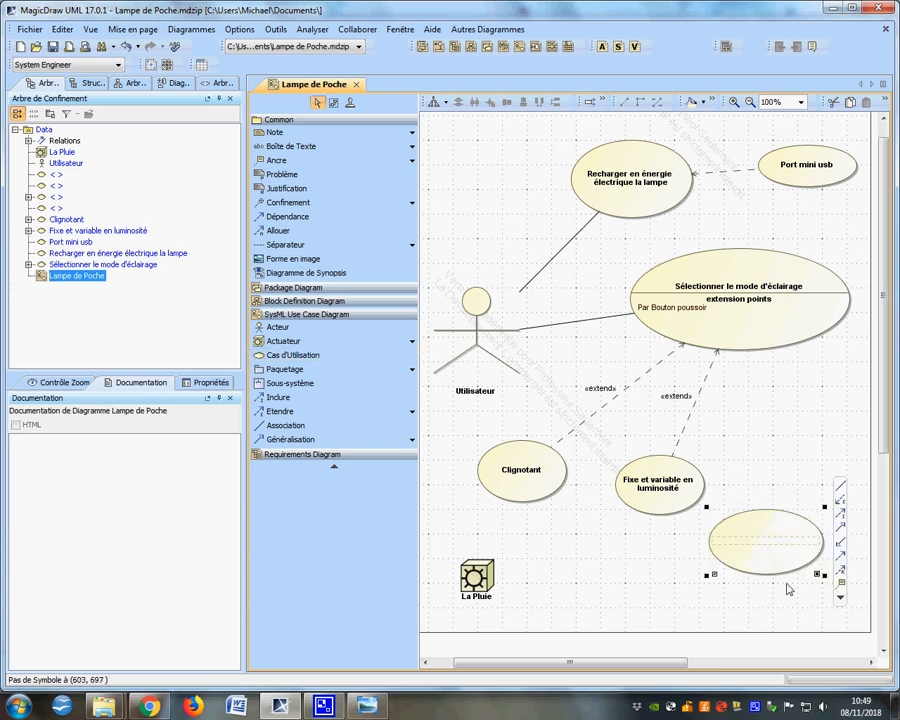
# Name the new use case "Indice de Protection".
pyautogui.click(730, 544)
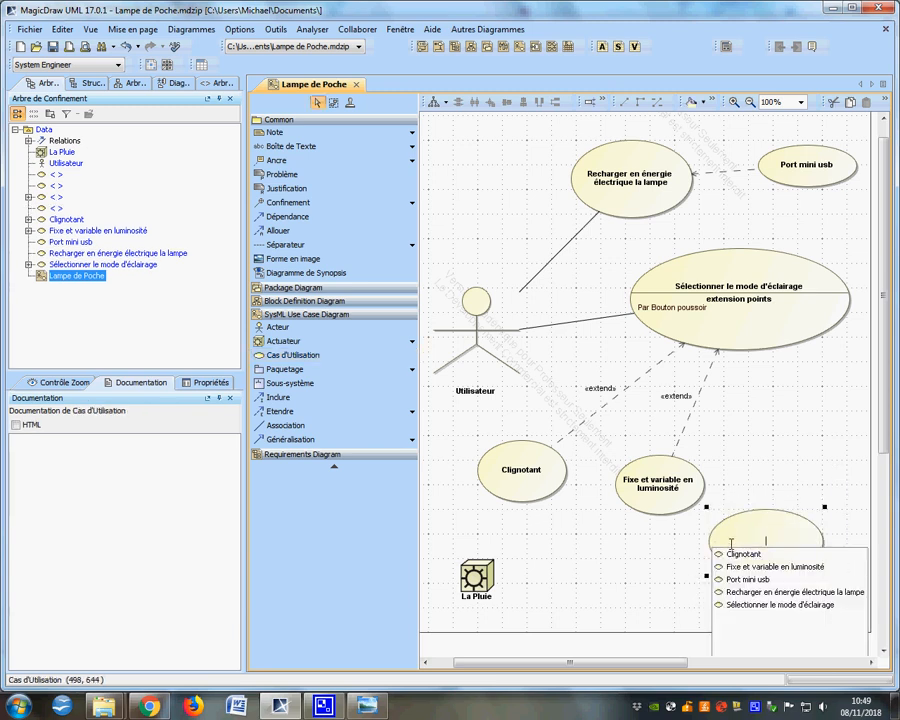
pyautogui.write('4')
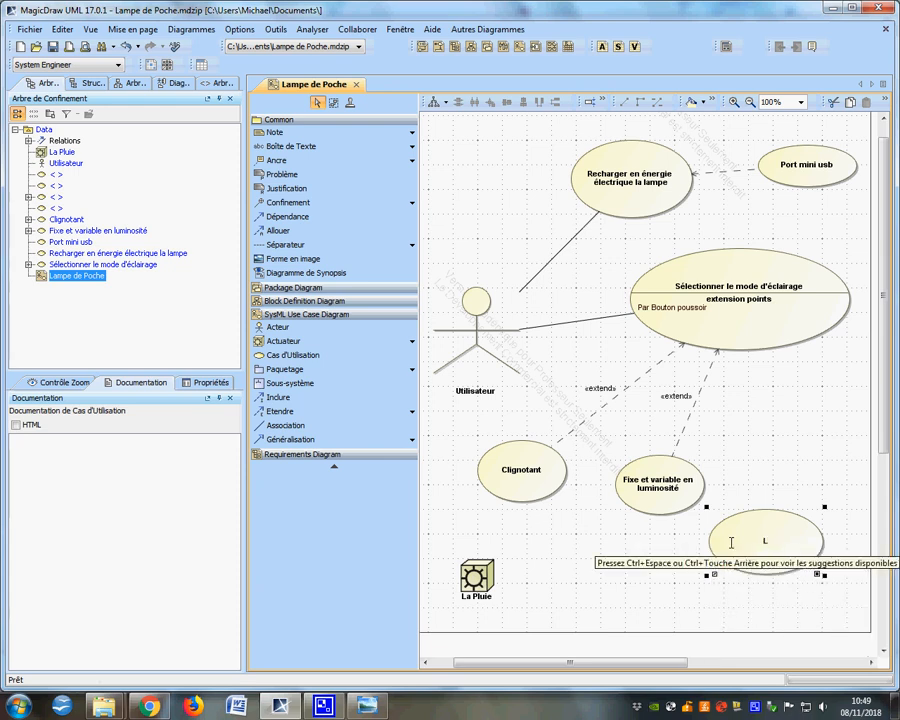
pyautogui.press('BackSpace')
pyautogui.write('Protection IP')
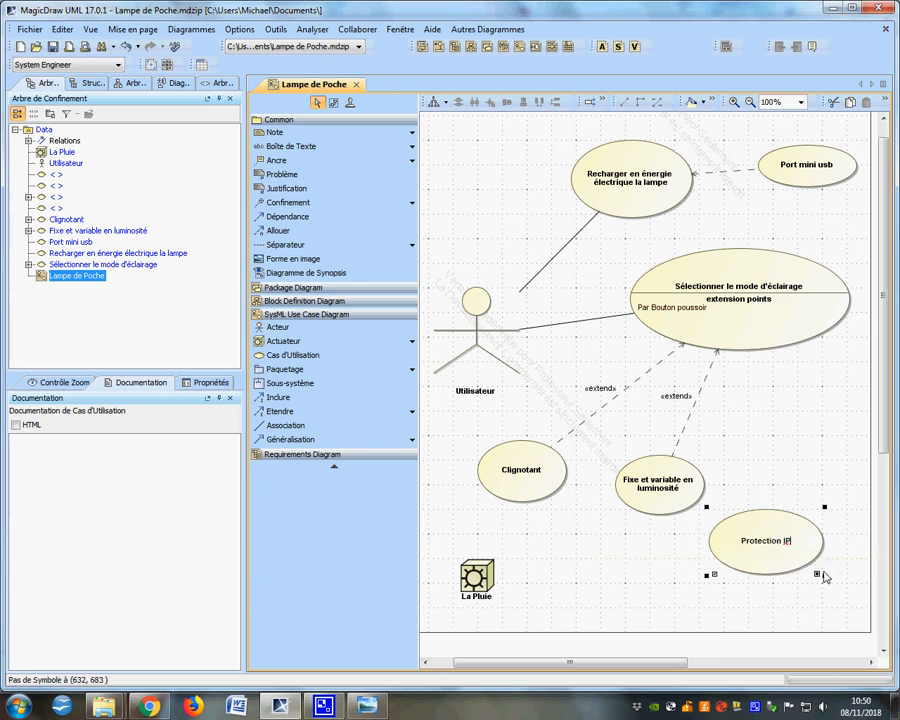
pyautogui.press('BackSpace')
pyautogui.press('BackSpace')
pyautogui.press('BackSpace')
pyautogui.press('BackSpace')
pyautogui.hotkey('ctrl', 'space')
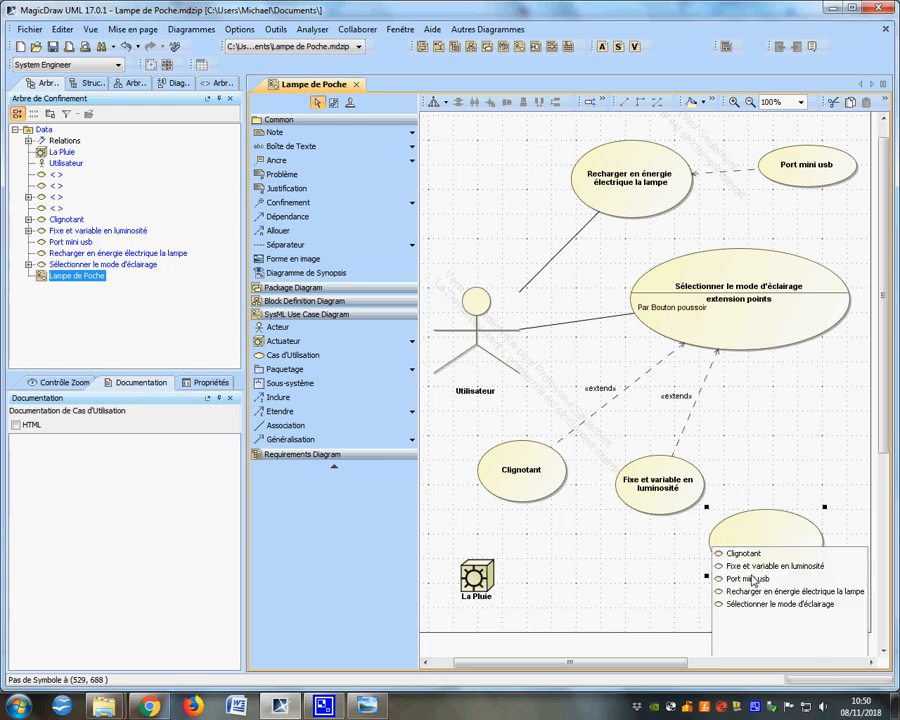
pyautogui.write('Indice de P')
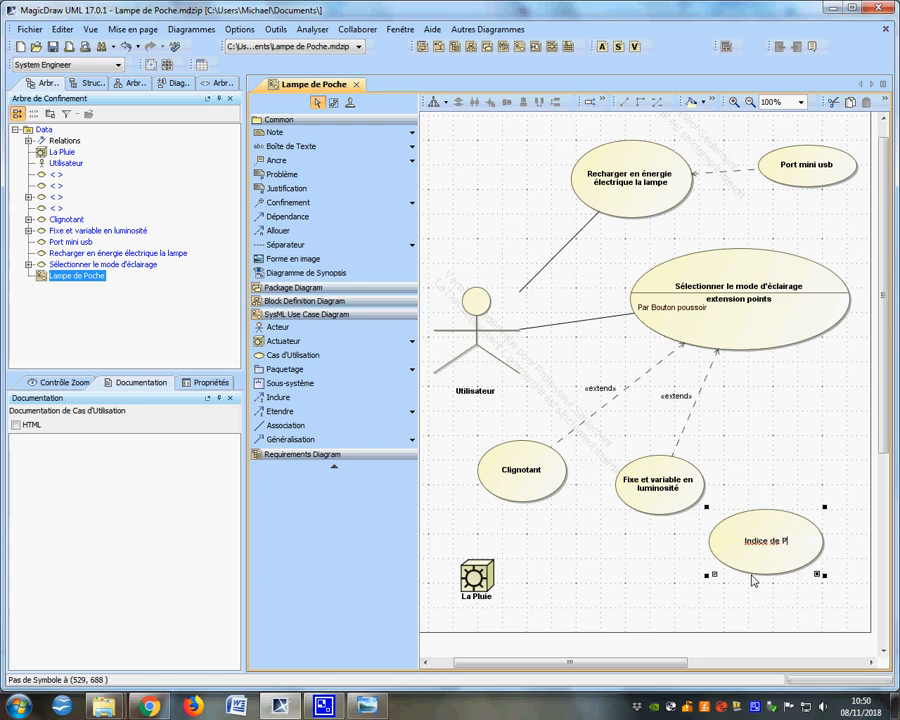
pyautogui.write('rotection')
pyautogui.click(583, 601)
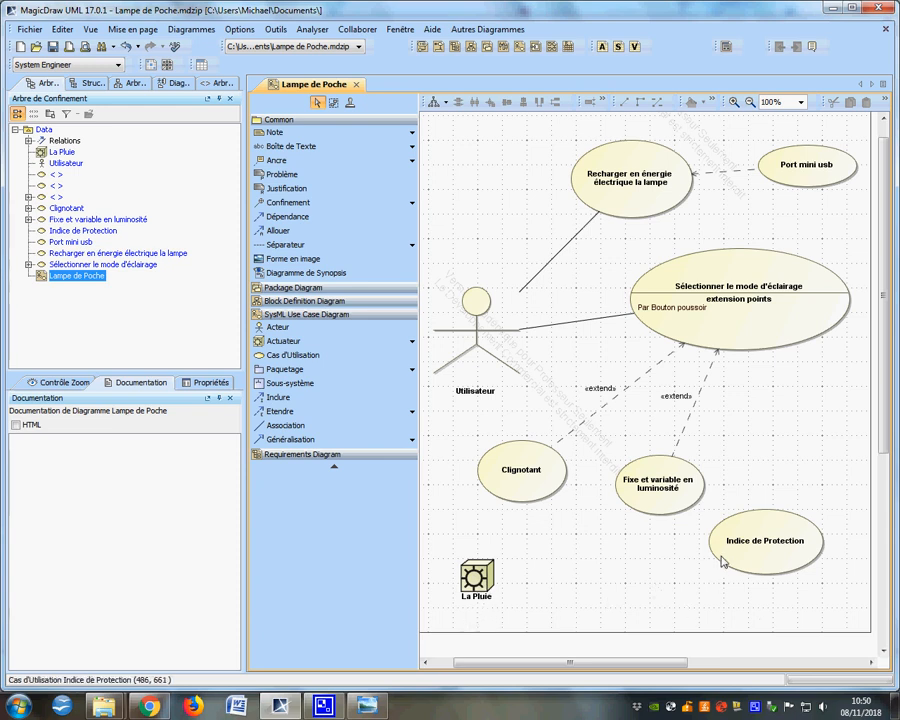
# Rename the "Indice de Protection" use case "IP : la lampe est potégé contre la pluie et les poussière".
pyautogui.click(762, 549)
pyautogui.click(762, 545)
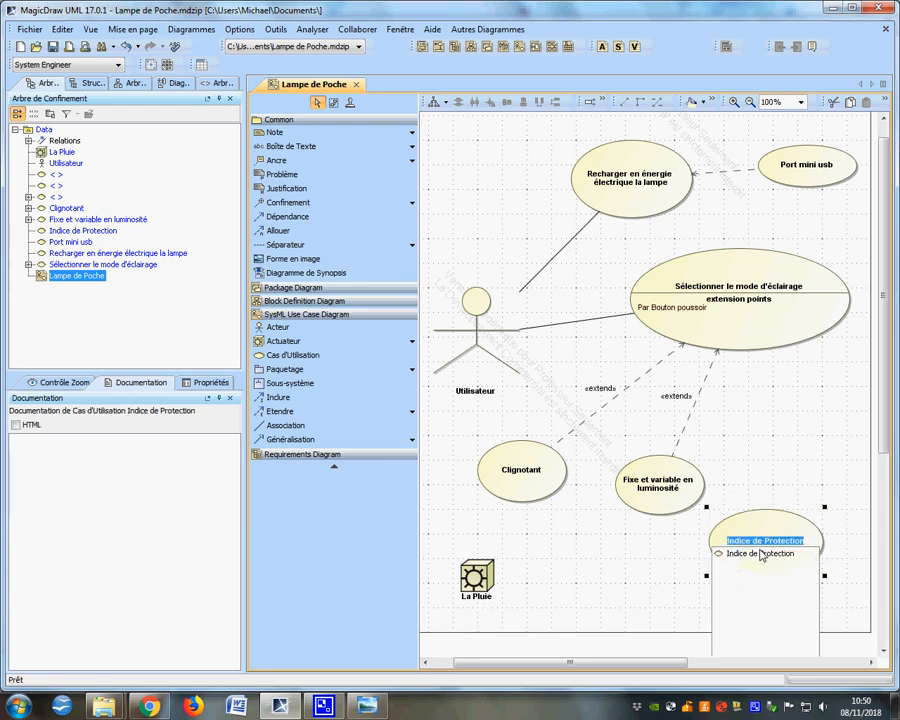
pyautogui.click(808, 542)
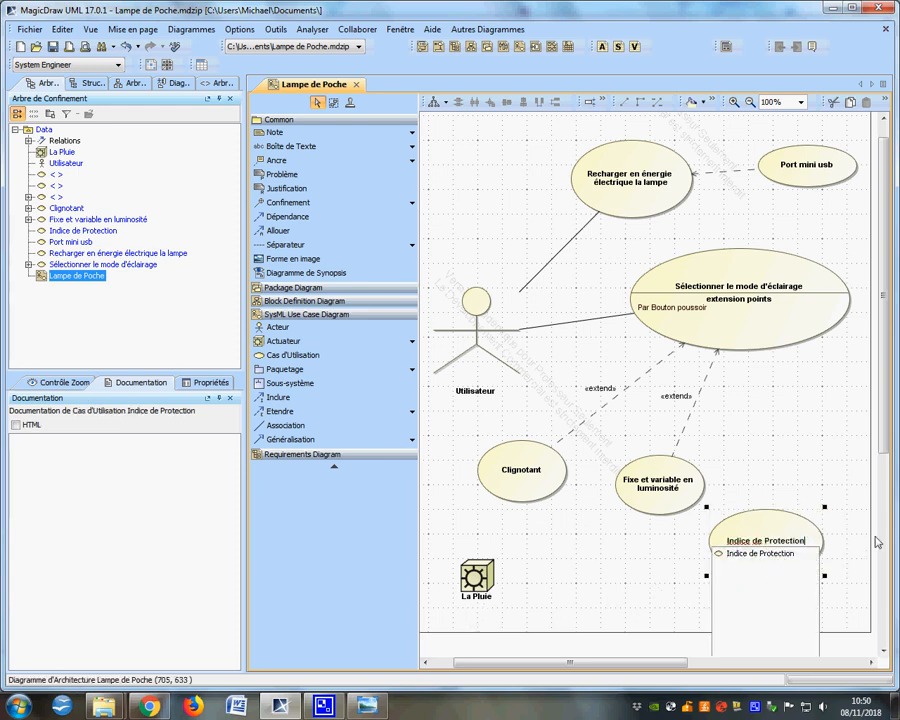
pyautogui.press('BackSpace')
pyautogui.press('BackSpace')
pyautogui.press('BackSpace')
pyautogui.press('BackSpace')
pyautogui.press('BackSpace')
pyautogui.press('BackSpace')
pyautogui.press('BackSpace')
pyautogui.press('BackSpace')
pyautogui.press('BackSpace')
pyautogui.press('BackSpace')
pyautogui.press('BackSpace')
pyautogui.press('BackSpace')
pyautogui.press('BackSpace')
pyautogui.press('BackSpace')
pyautogui.press('BackSpace')
pyautogui.press('BackSpace')
pyautogui.press('BackSpace')
pyautogui.press('BackSpace')
pyautogui.press('BackSpace')
pyautogui.press('BackSpace')
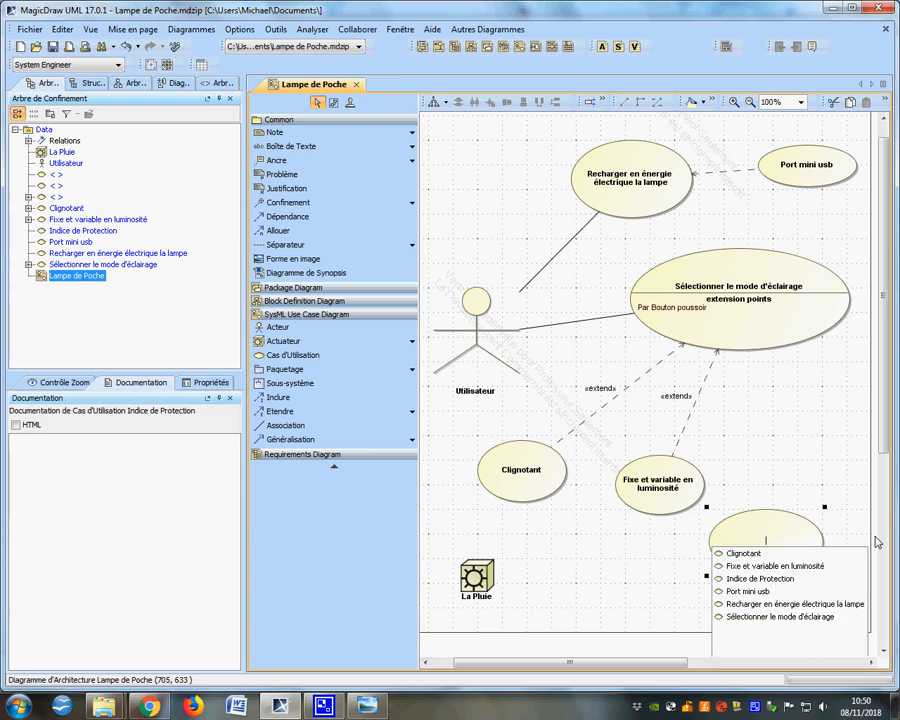
pyautogui.write('IP : la lampe est')
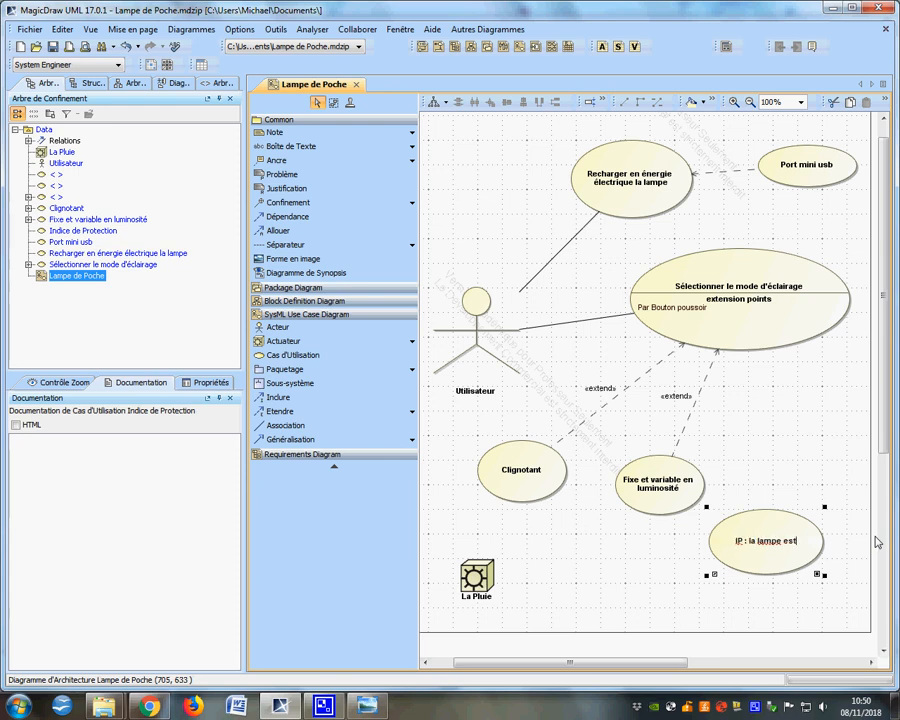
pyautogui.write('otégé contre la plu')
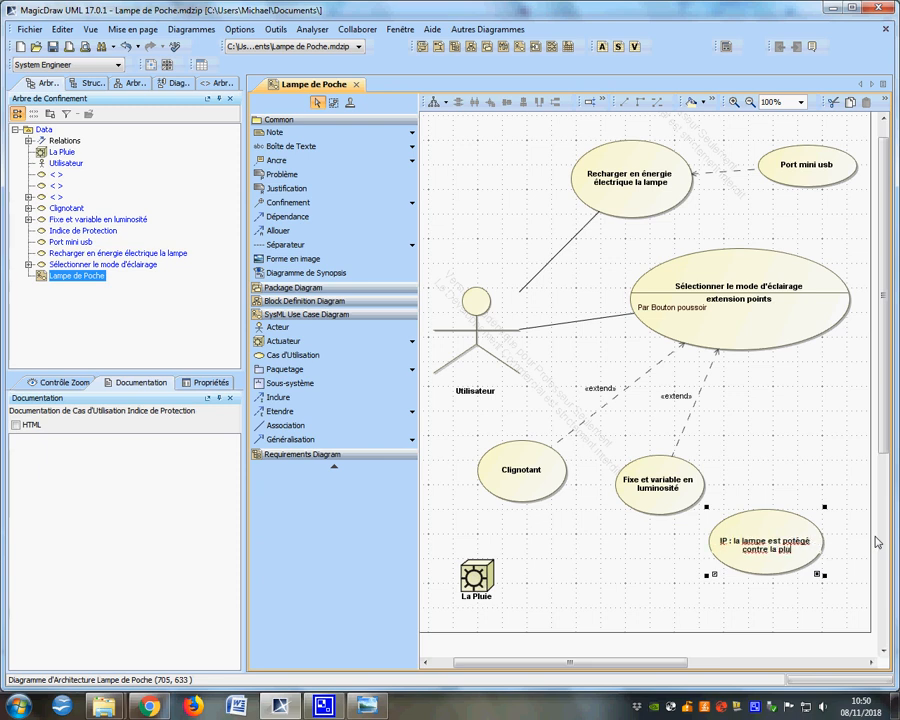
pyautogui.write('ie et les poussi')
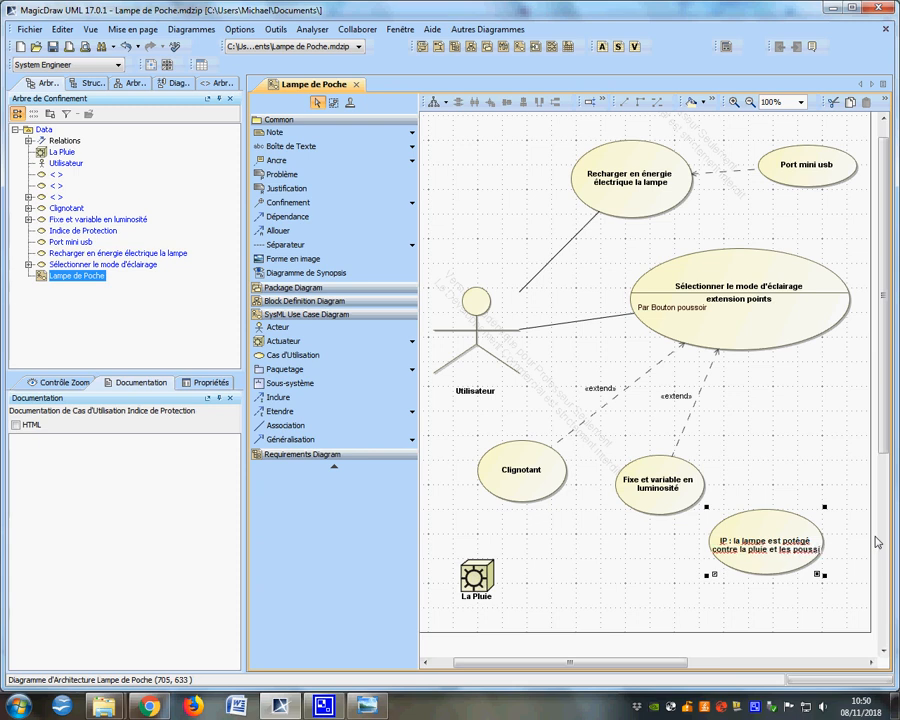
pyautogui.write('ère')
pyautogui.click(645, 585)
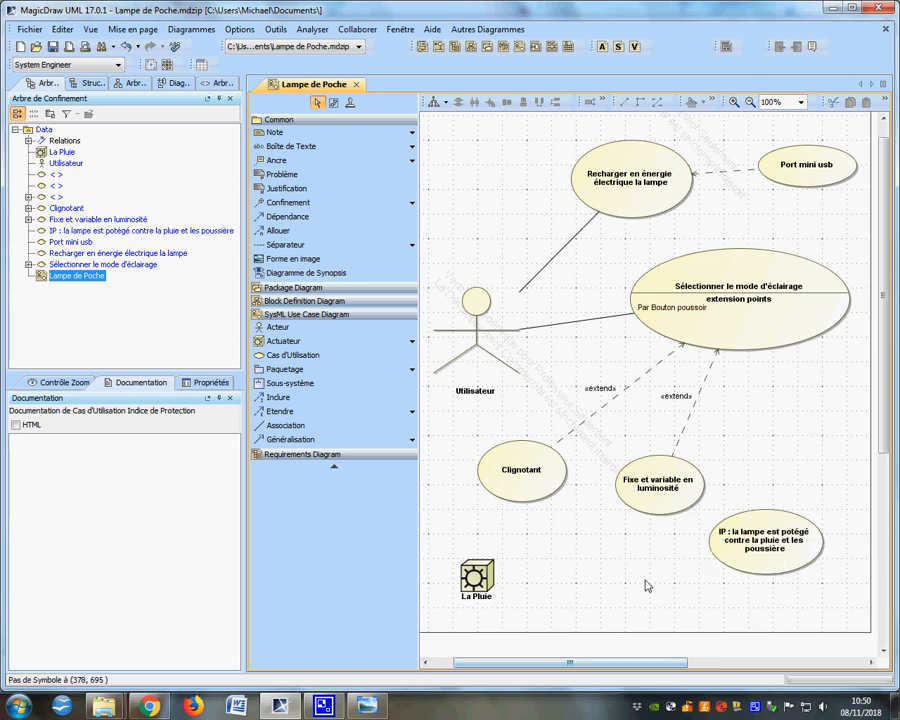
# Correct the IP use case name to "IP : la lampe est potégée contre la pluie et les poussières".
pyautogui.click(798, 550)
pyautogui.click(790, 540)
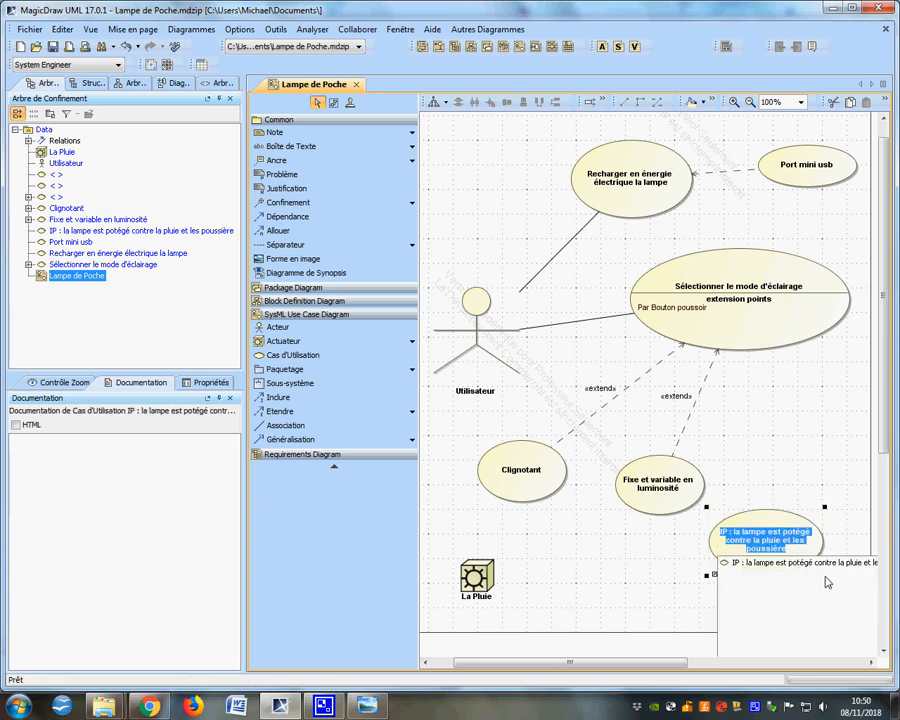
pyautogui.click(791, 545)
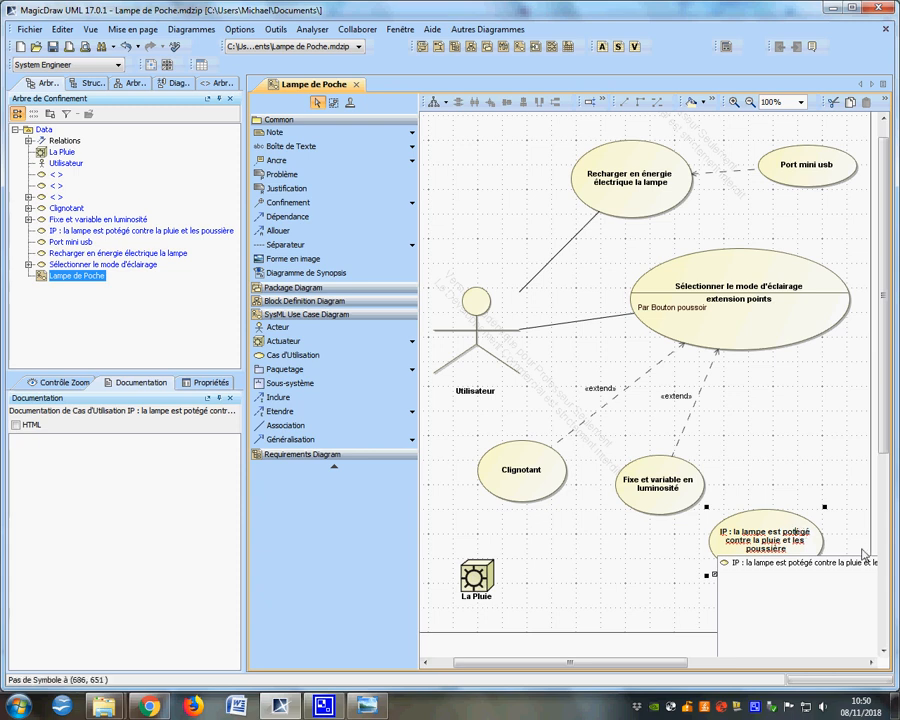
pyautogui.write('e')
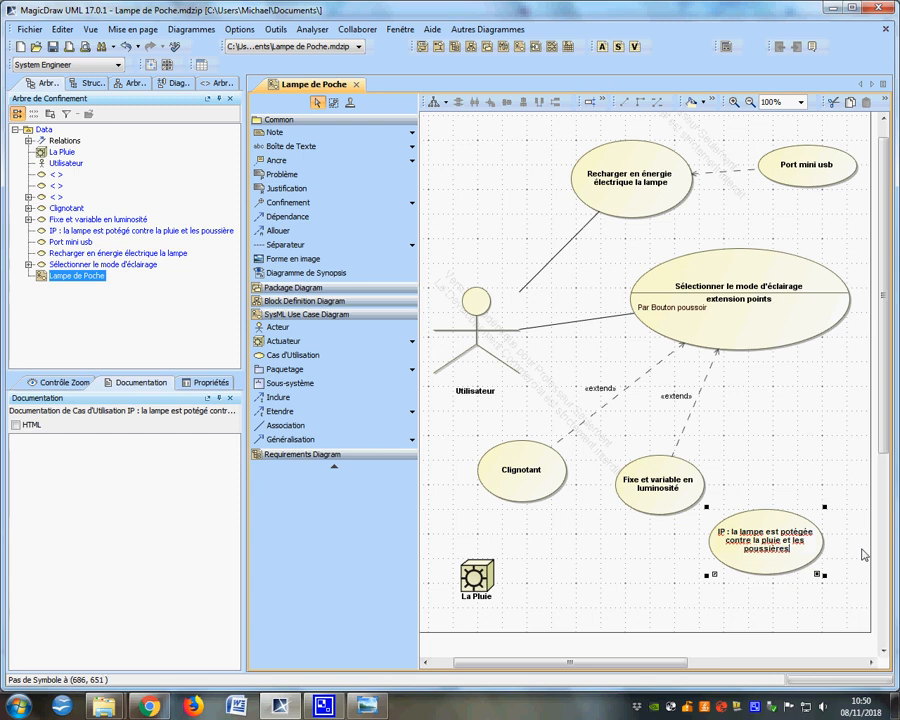
pyautogui.click(626, 570)
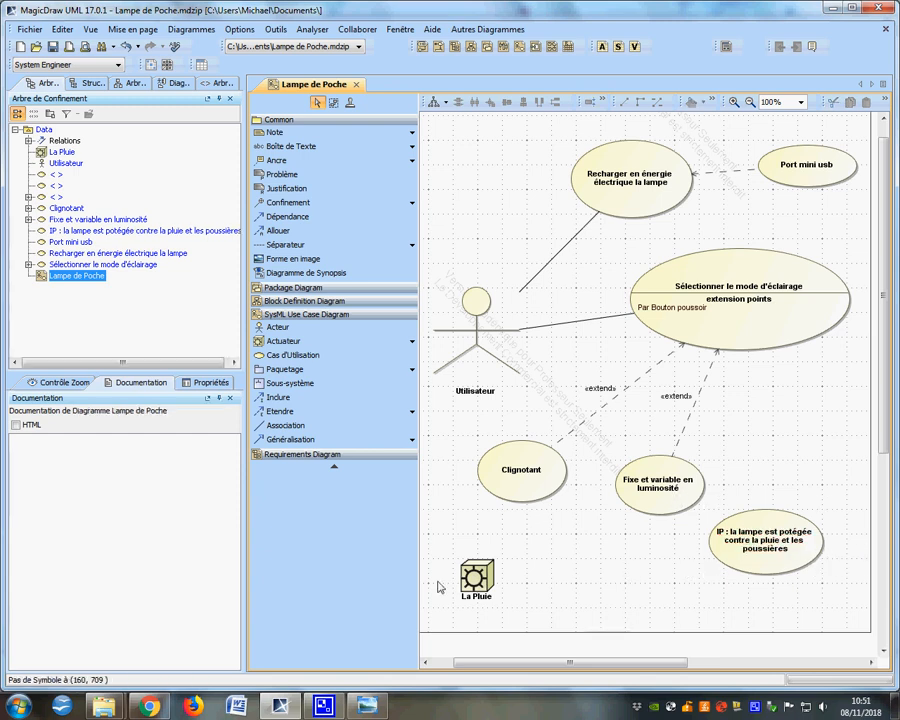
# Draw an Association Orientée from the "La Pluie" actuator to the IP protection use case.
pyautogui.click(478, 582)
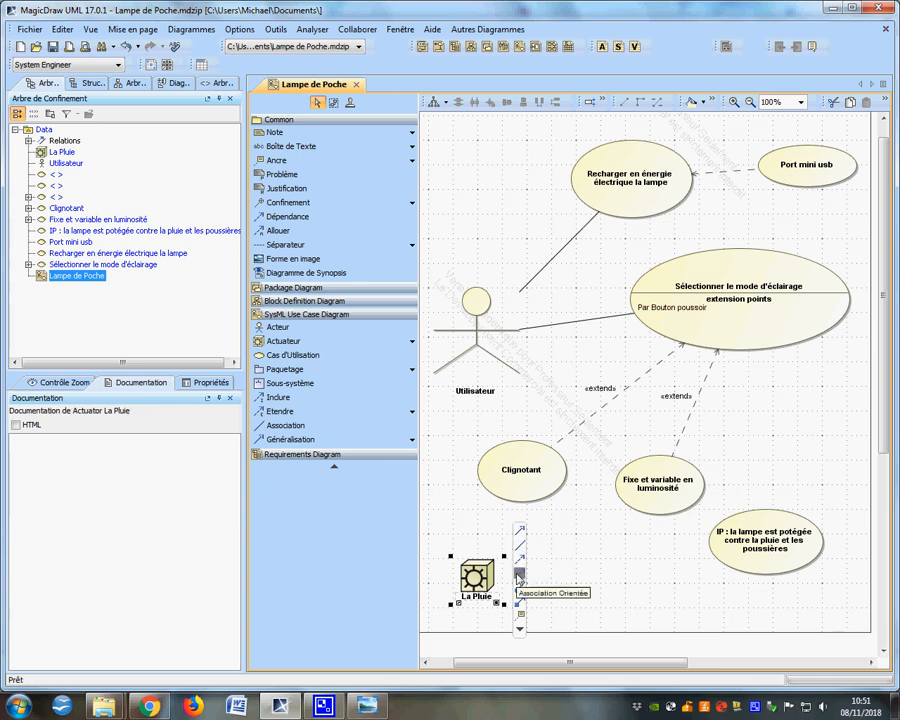
pyautogui.moveTo(520, 580); pyautogui.dragTo(710, 548)
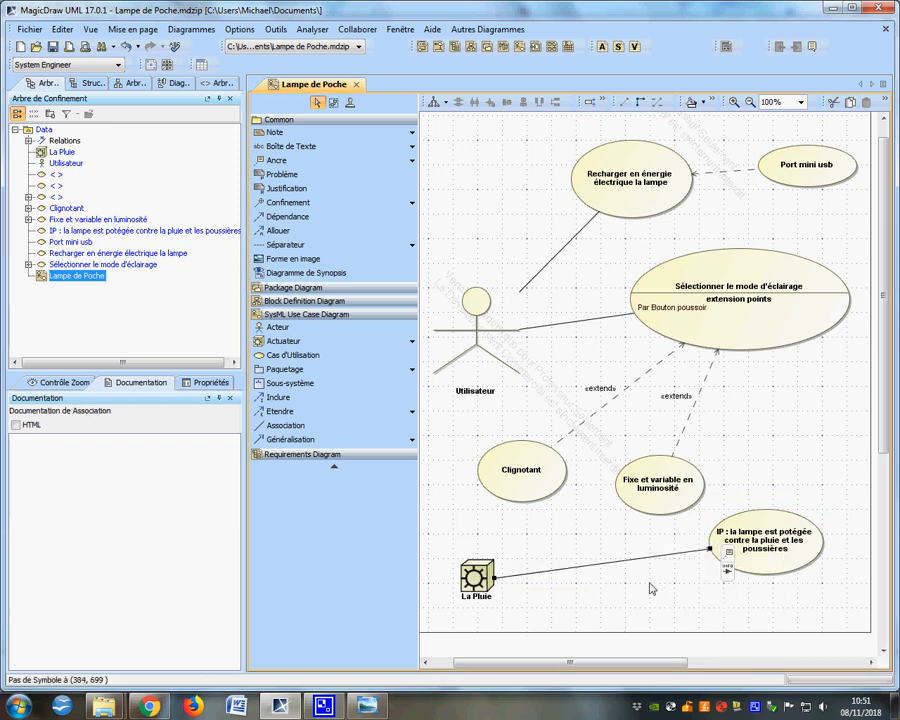
pyautogui.click(566, 597)
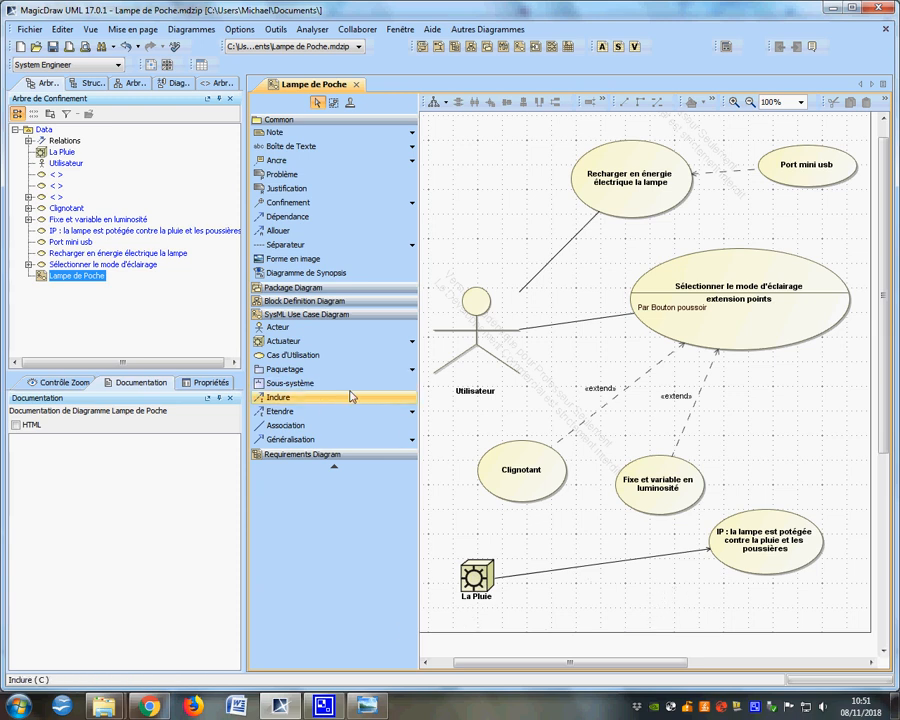
# Add an enlarged Actuateur element directly below "La Pluie" and name it "La poussière".
pyautogui.click(293, 344)
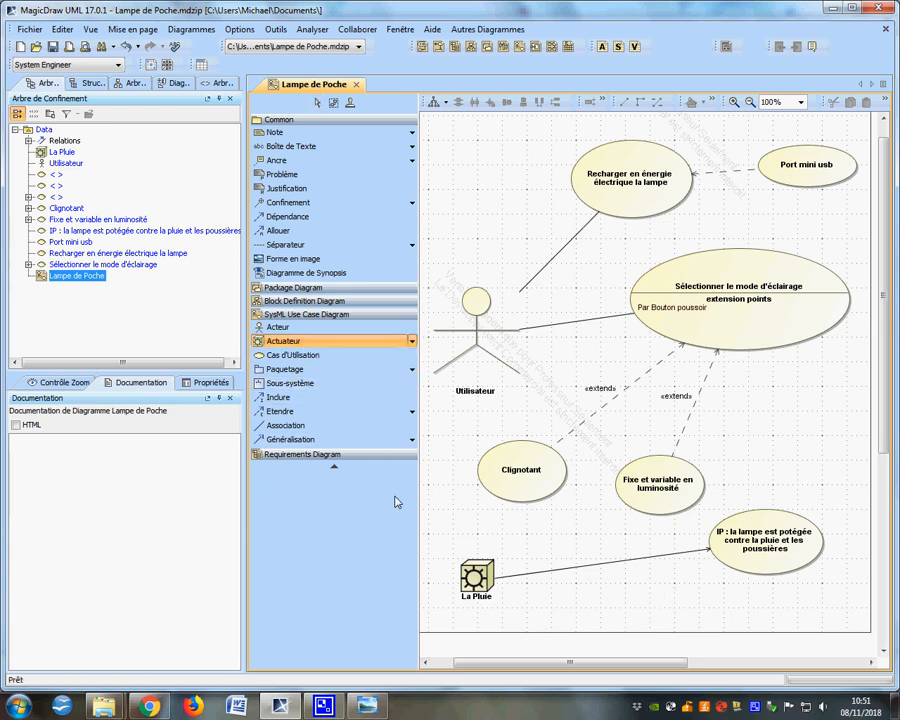
pyautogui.click(482, 630)
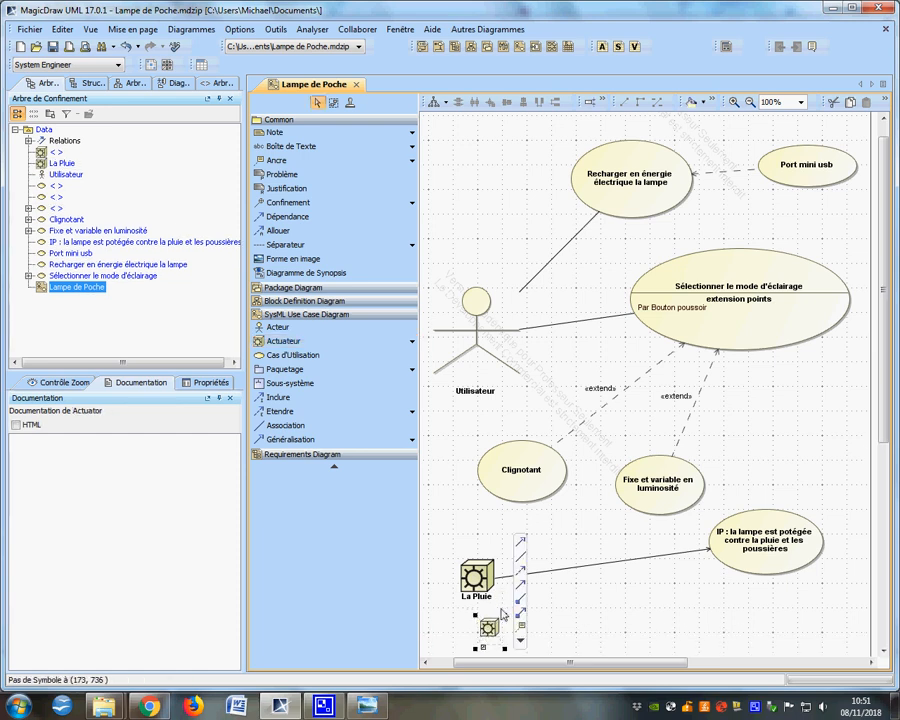
pyautogui.moveTo(508, 614); pyautogui.dragTo(478, 630)
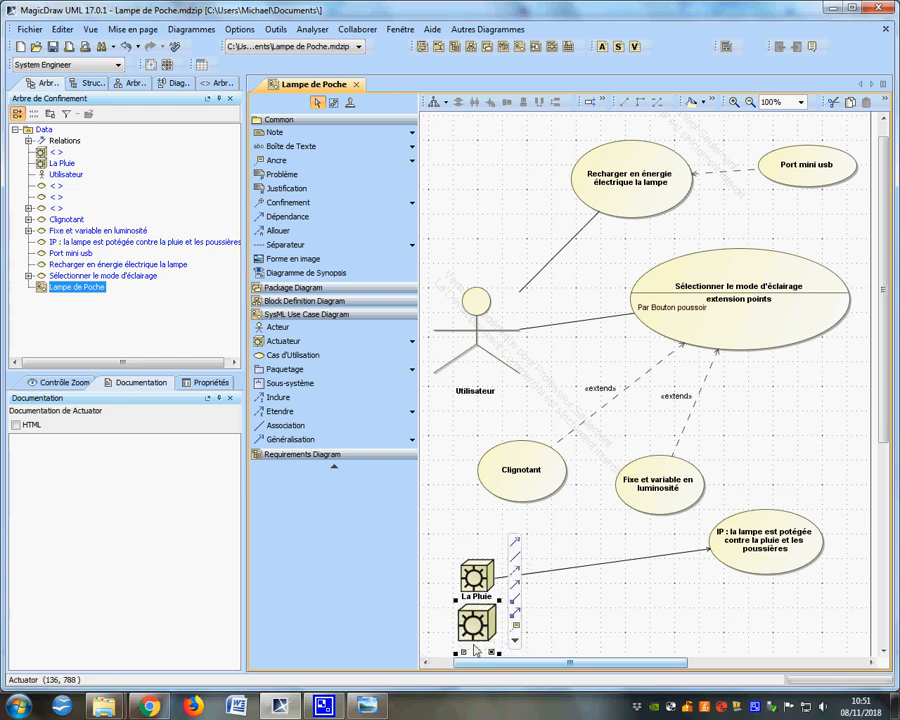
pyautogui.scroll(-2, 535, 648)
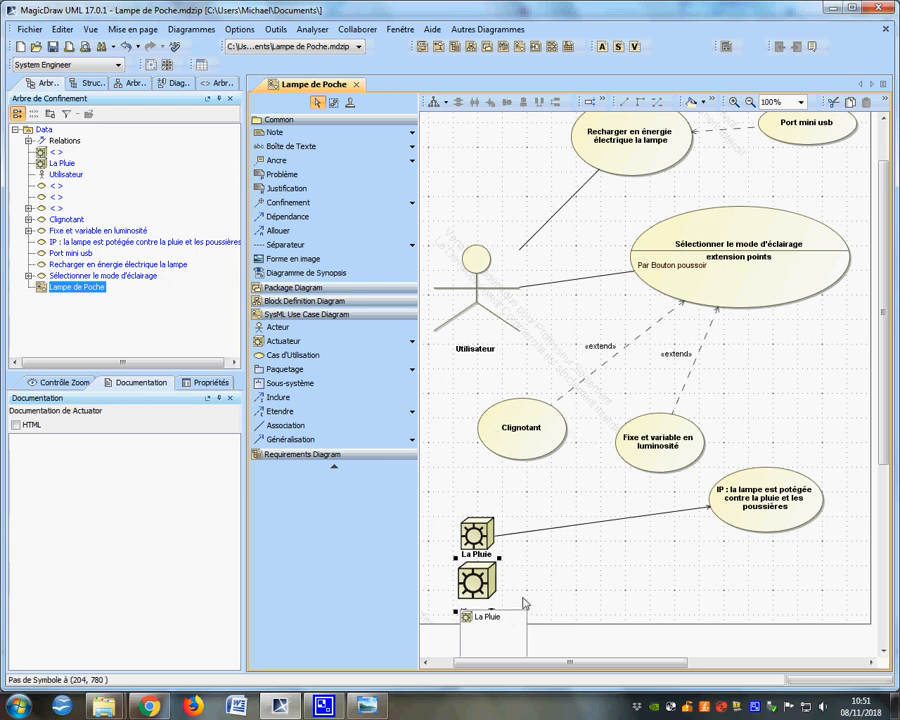
pyautogui.write('La poussière')
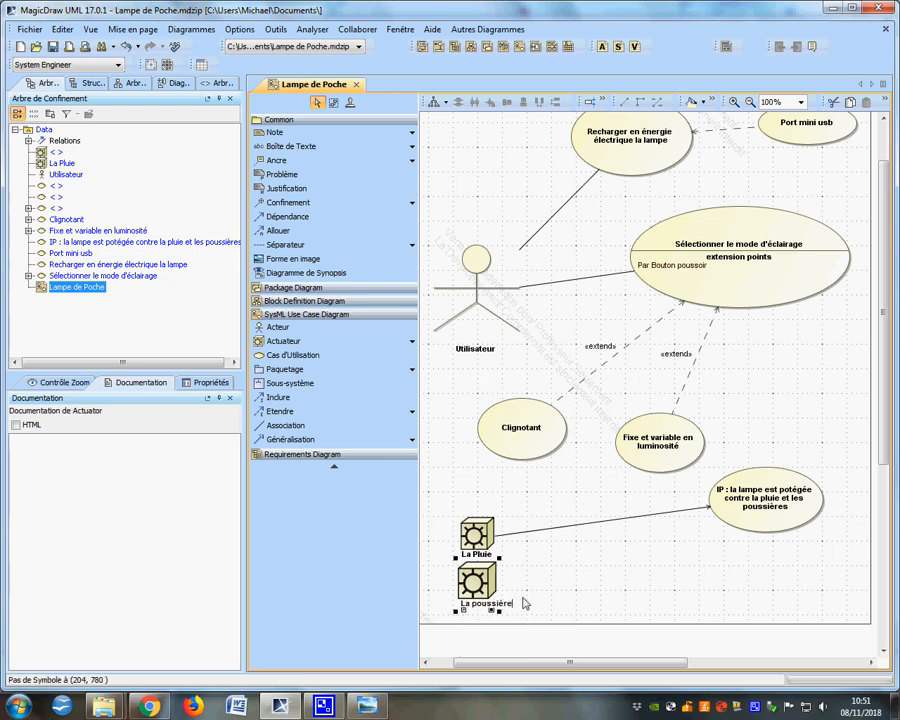
pyautogui.click(575, 572)
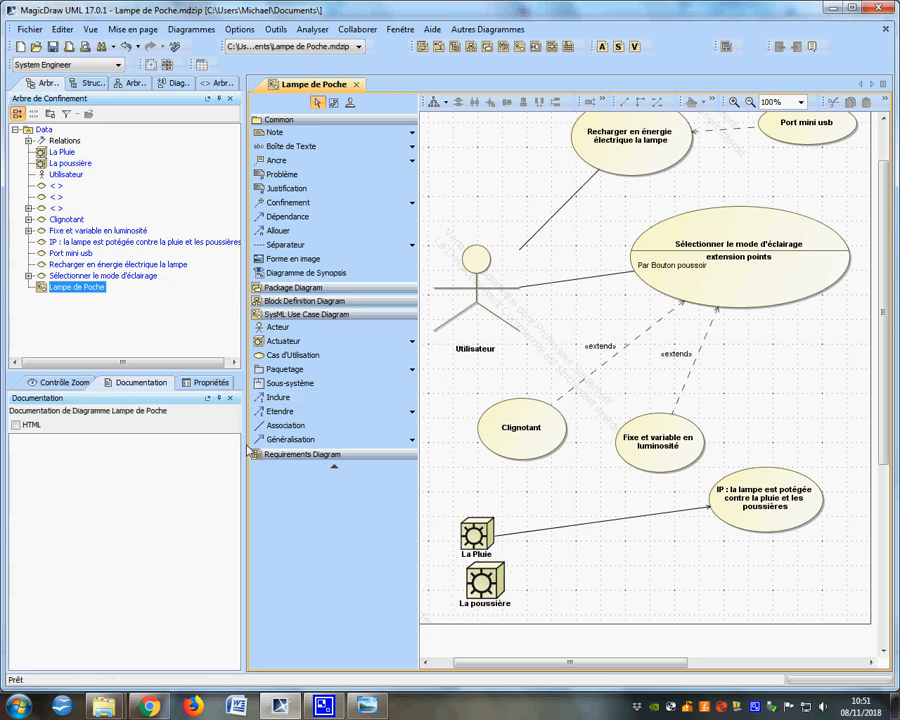
pyautogui.click(492, 595)
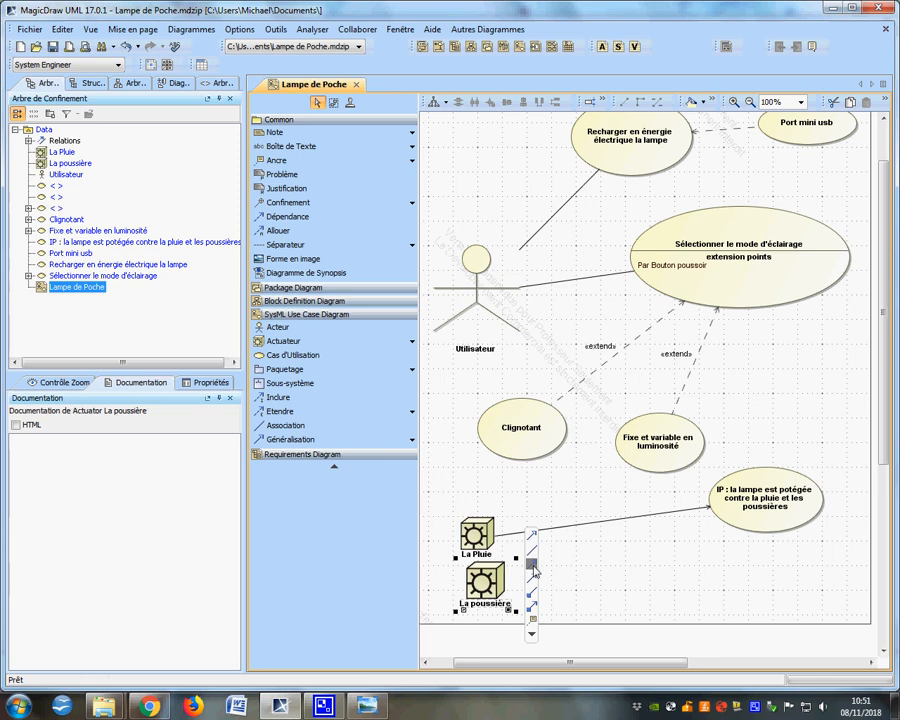
pyautogui.click(533, 567)
pyautogui.click(640, 541)
pyautogui.click(592, 562)
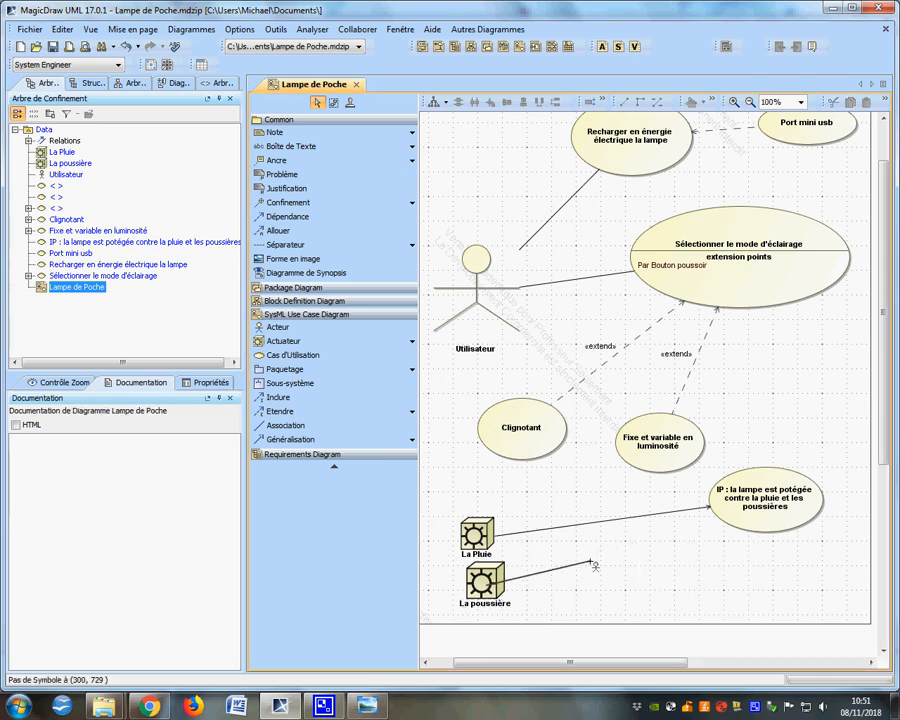
pyautogui.click(560, 566)
pyautogui.click(561, 566)
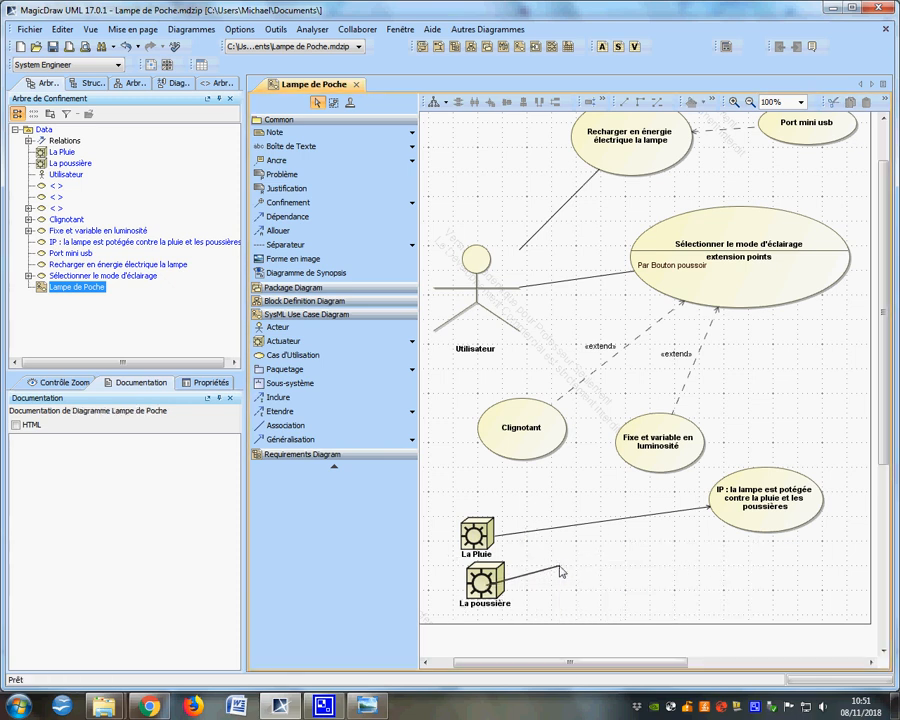
pyautogui.click(494, 586)
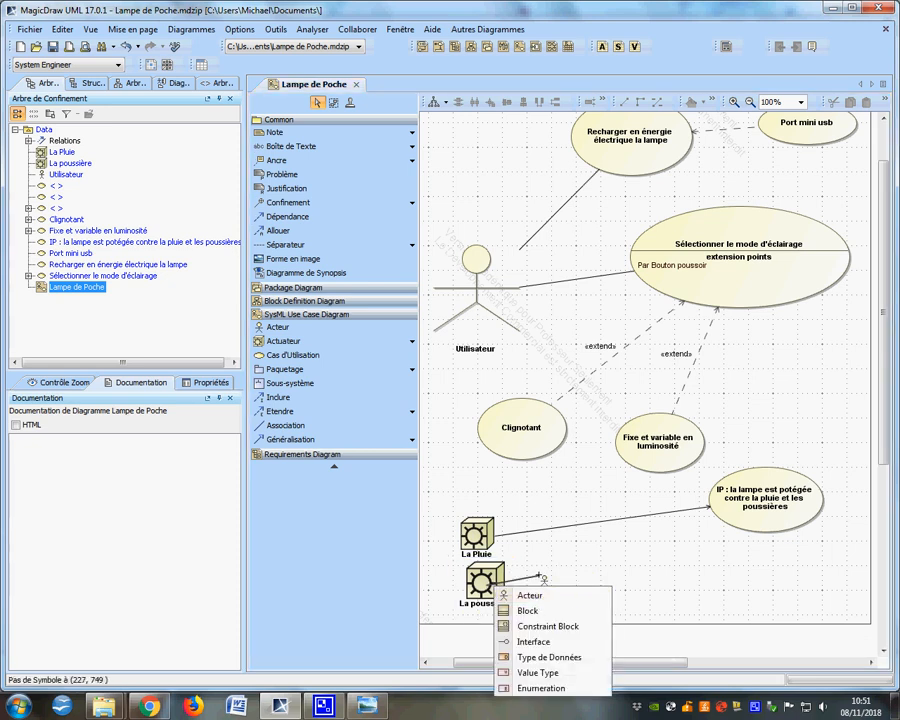
pyautogui.click(530, 597)
pyautogui.click(531, 606)
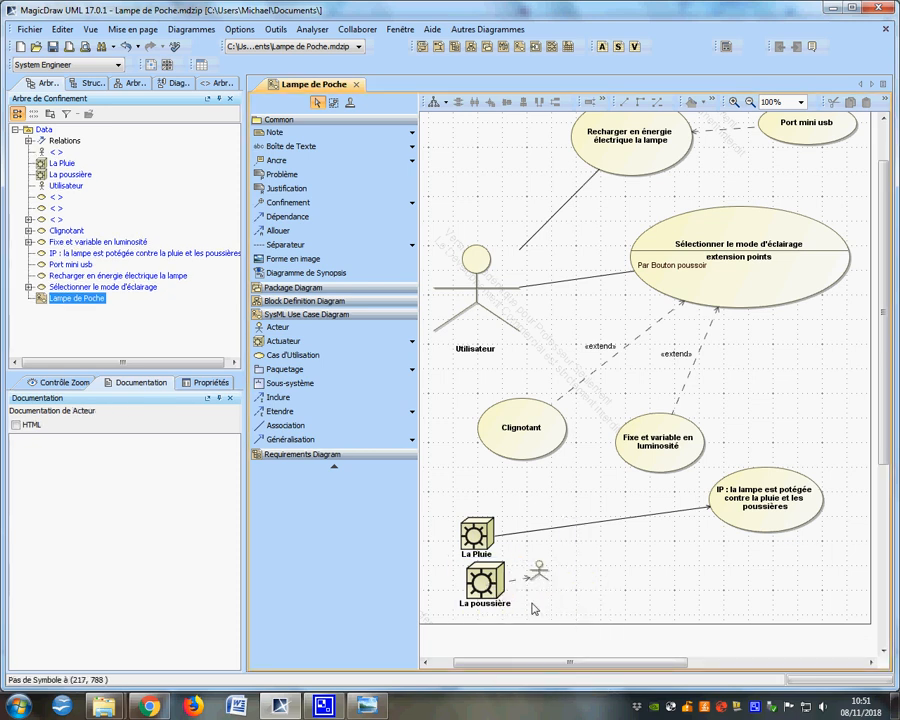
pyautogui.click(538, 581)
pyautogui.press('Delete')
# Try to link the "La poussière" actuator to the IP protection use case with a Dépendance, and delete that relation together with its element.
pyautogui.click(482, 590)
pyautogui.click(533, 564)
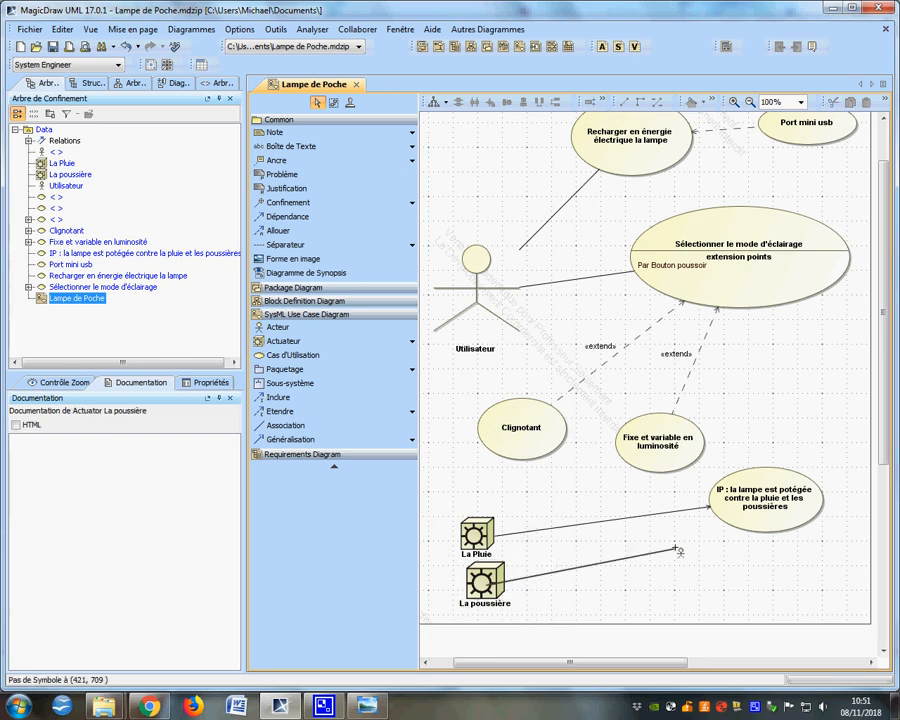
pyautogui.click(714, 515)
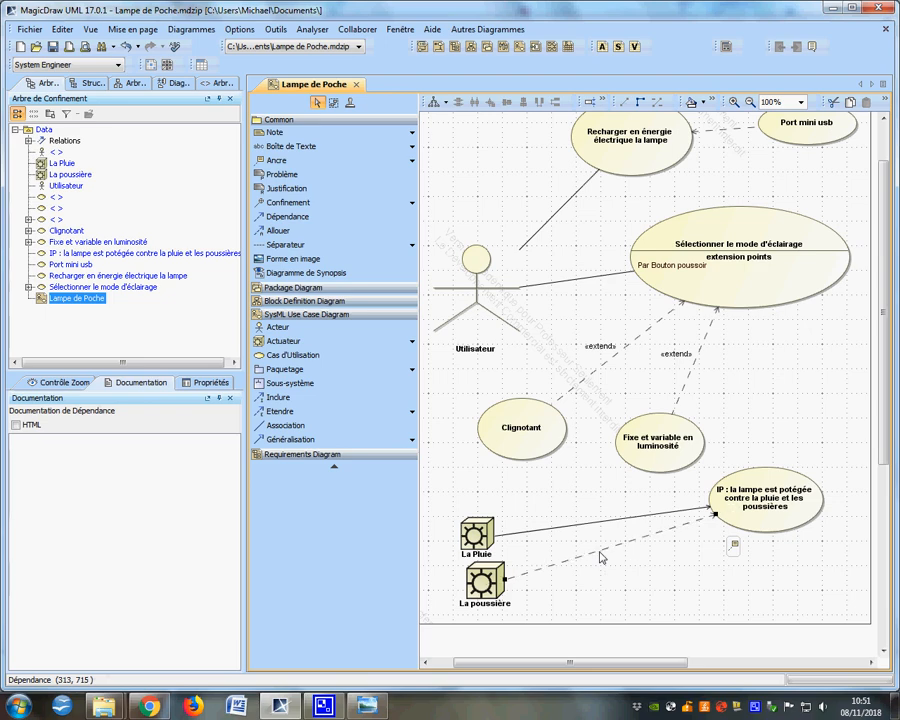
pyautogui.press('Delete')
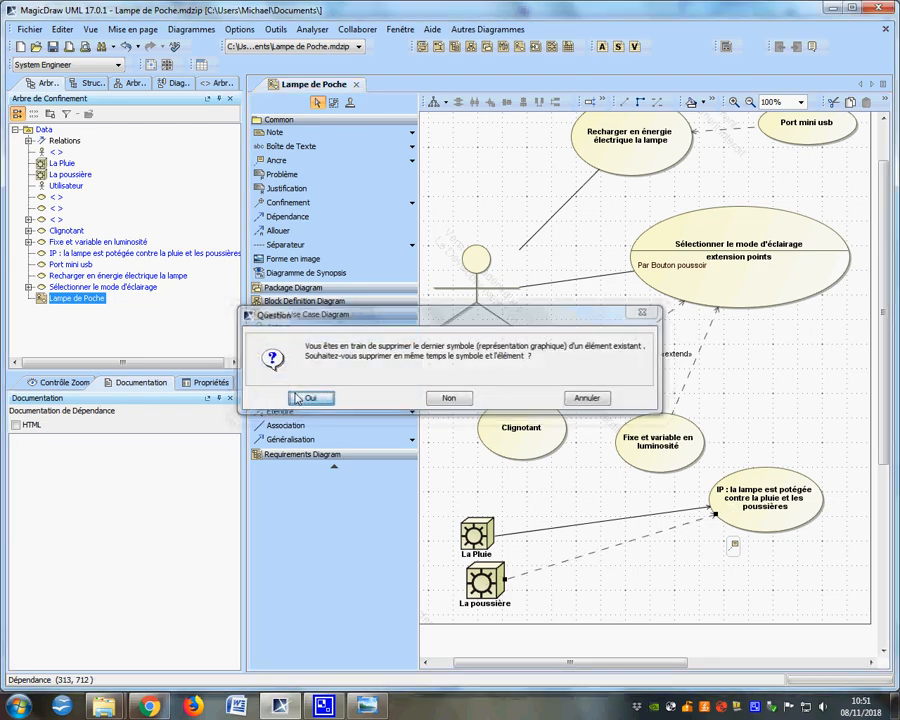
pyautogui.click(318, 396)
# Draw an Association Orientée from the "La poussière" actuator to the IP protection use case.
pyautogui.click(484, 580)
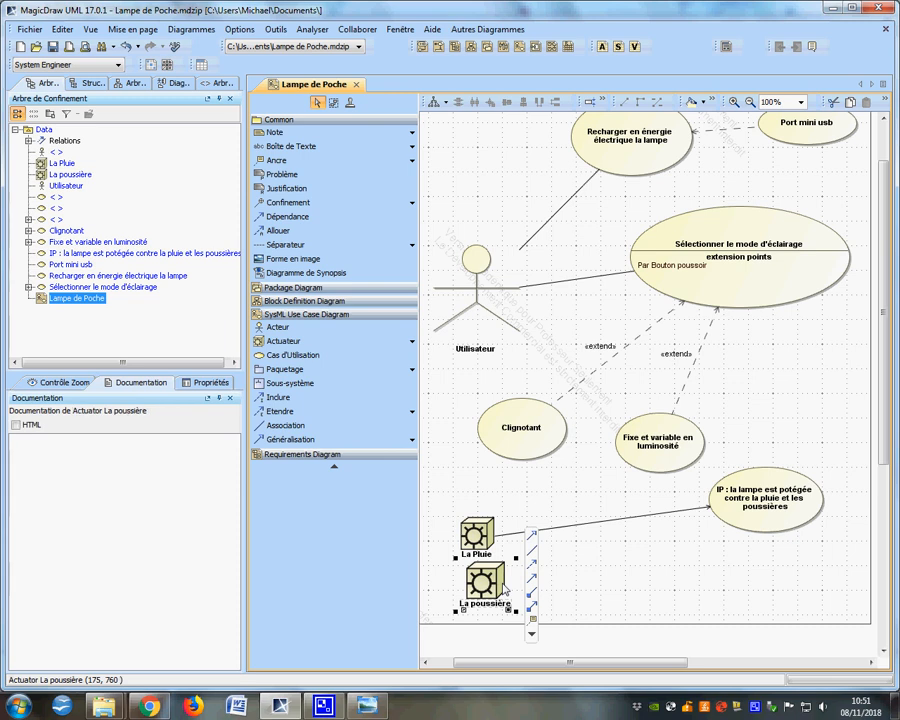
pyautogui.click(532, 540)
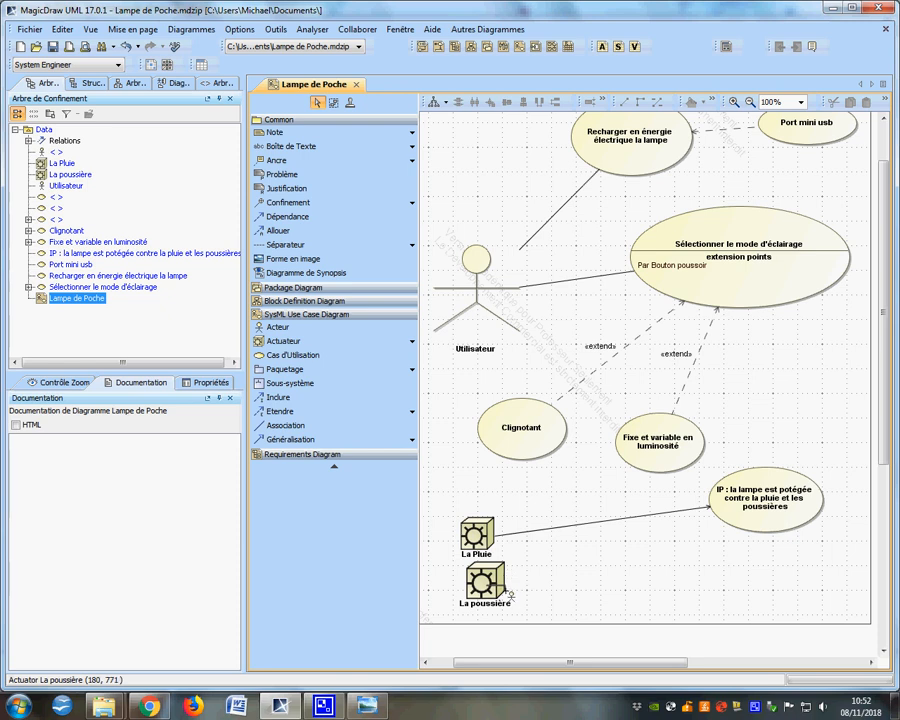
pyautogui.click(504, 588)
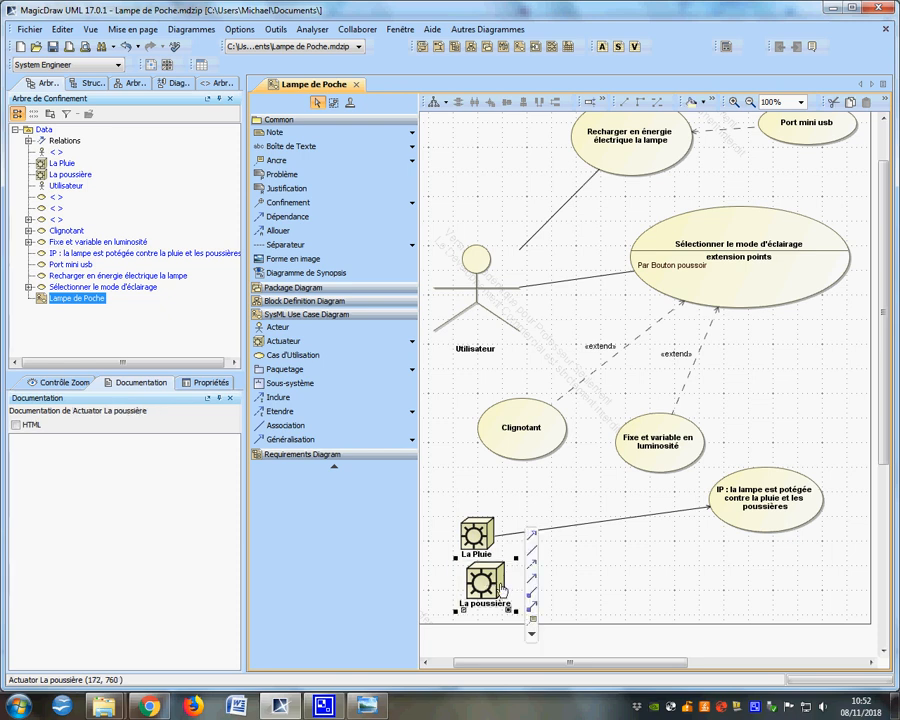
pyautogui.moveTo(532, 580); pyautogui.dragTo(716, 527)
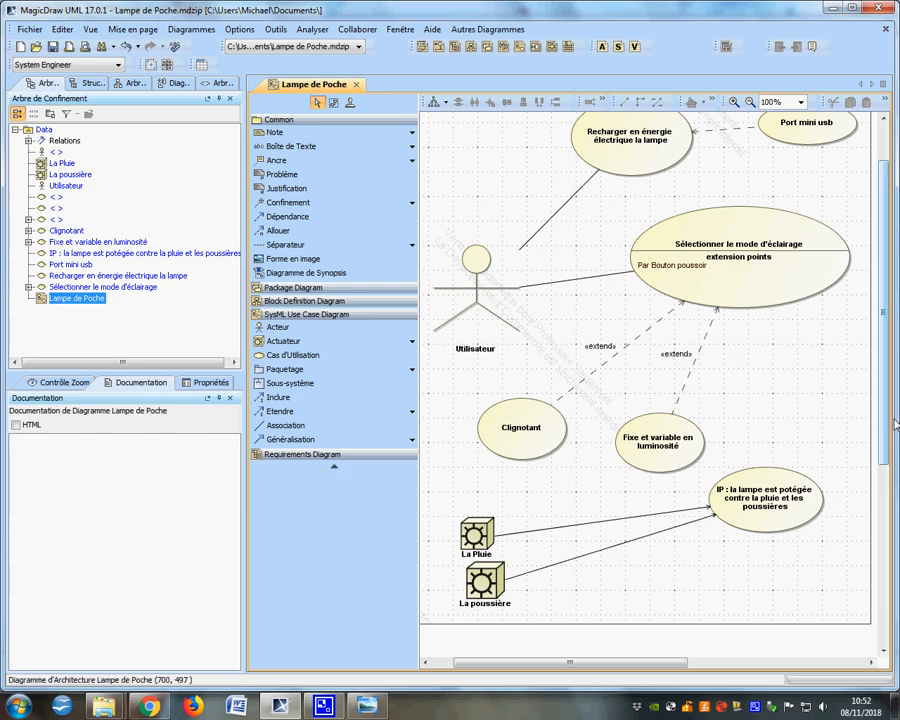
# Save a copy of the project as "Lampe de Poche" in compressed MagicDraw format (*.mdzip) on the removable disk I:.
pyautogui.moveTo(884, 443); pyautogui.dragTo(889, 392)
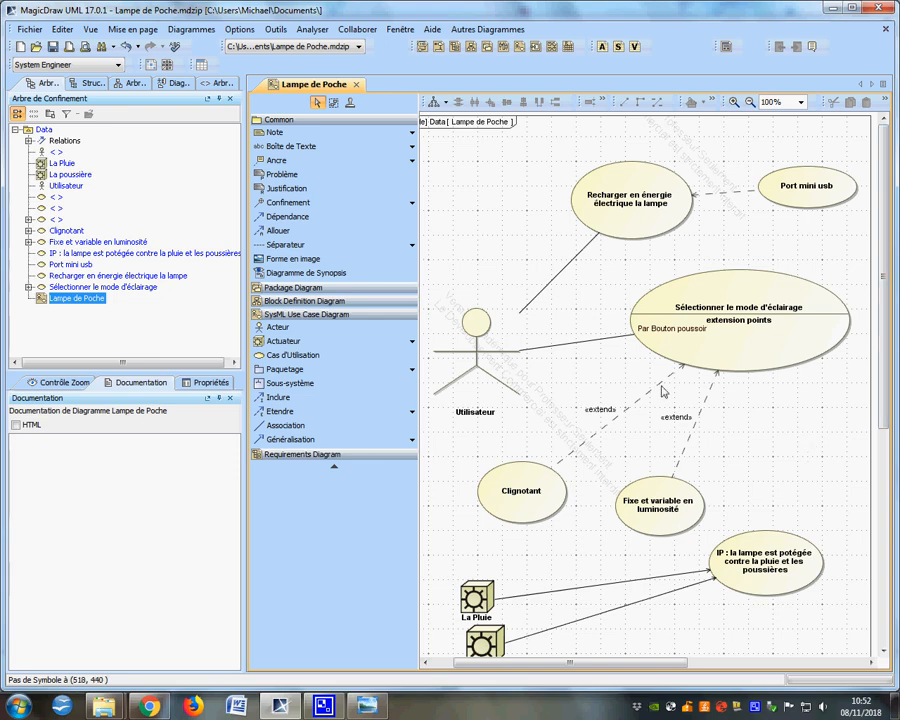
pyautogui.click(29, 29)
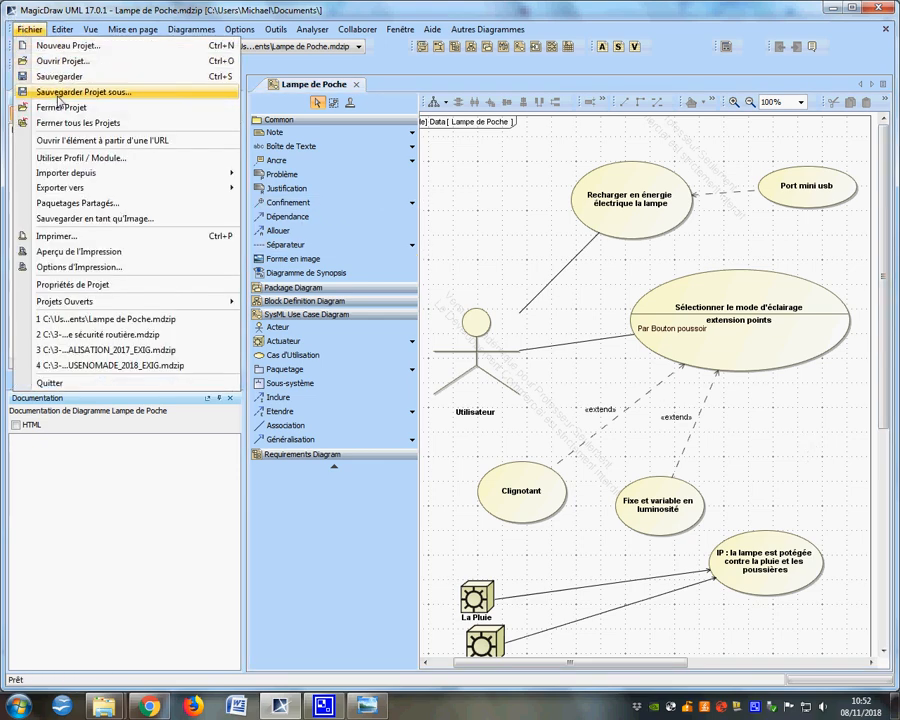
pyautogui.click(61, 92)
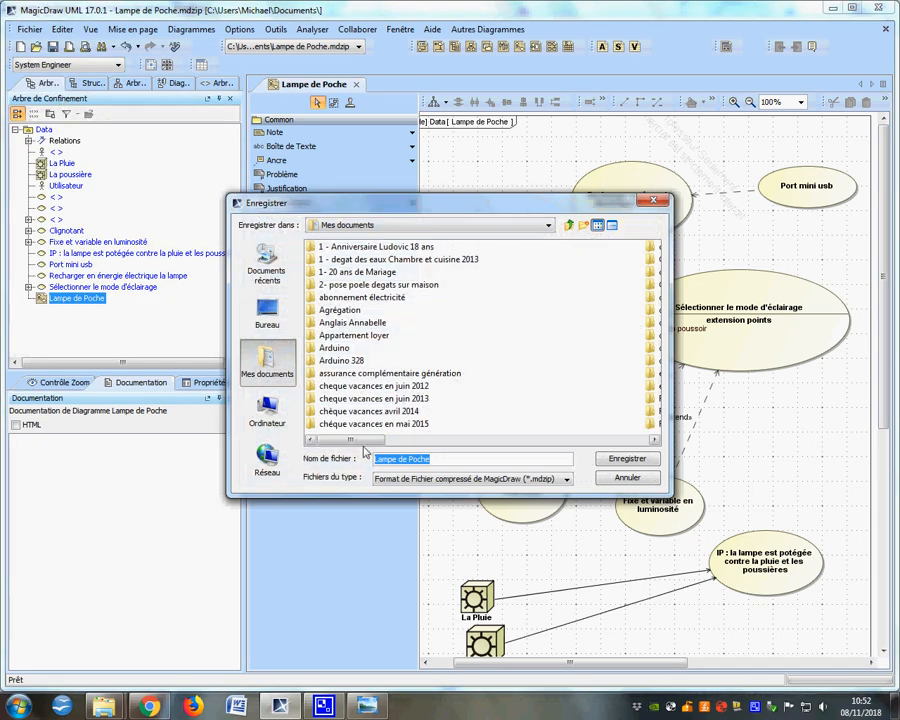
pyautogui.click(270, 422)
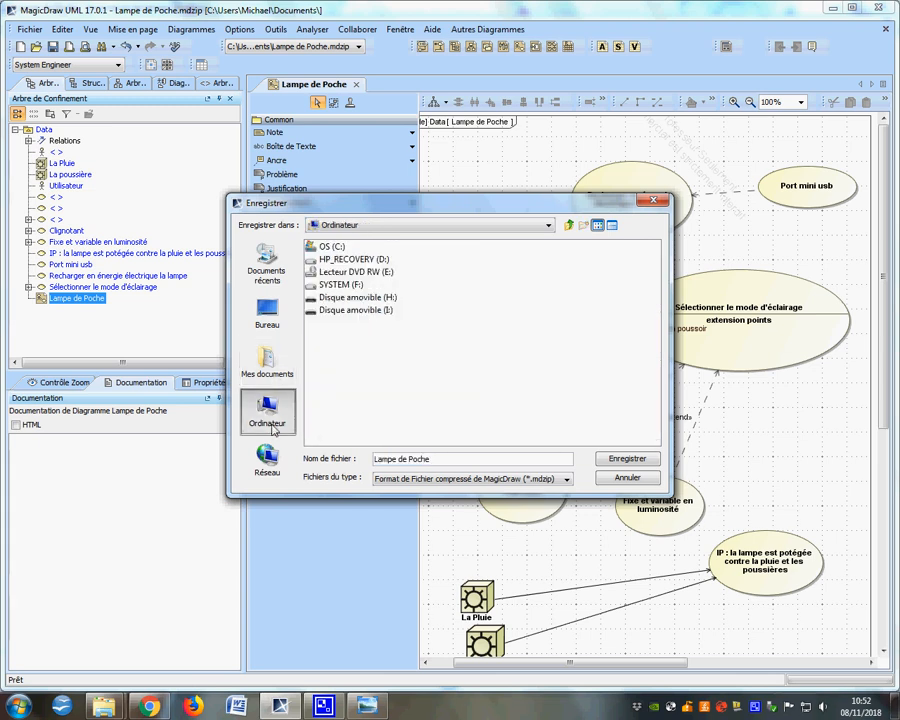
pyautogui.click(352, 302)
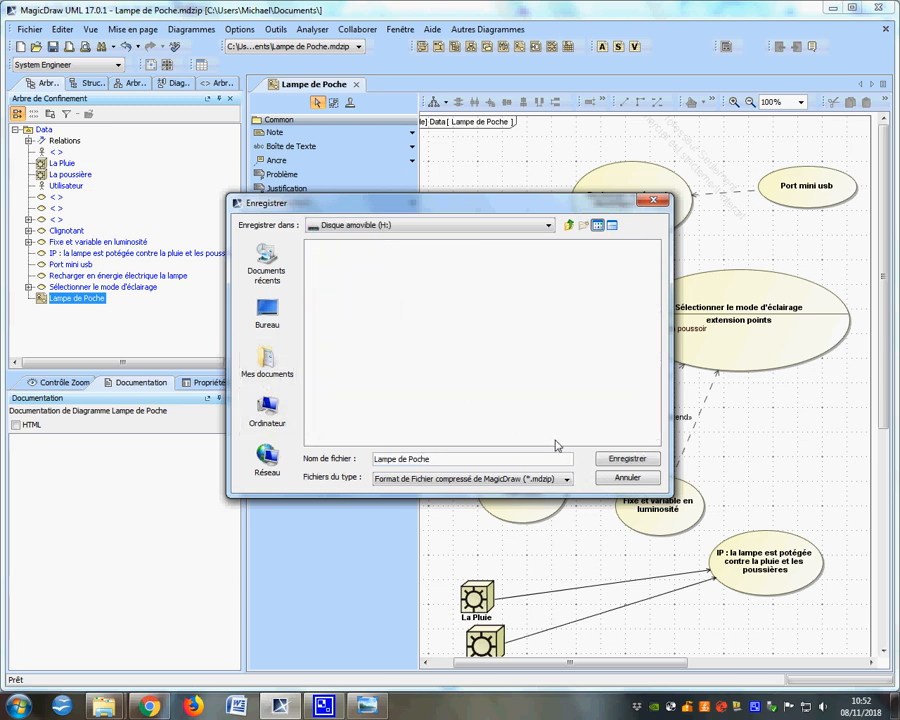
pyautogui.click(264, 414)
pyautogui.doubleClick(342, 311)
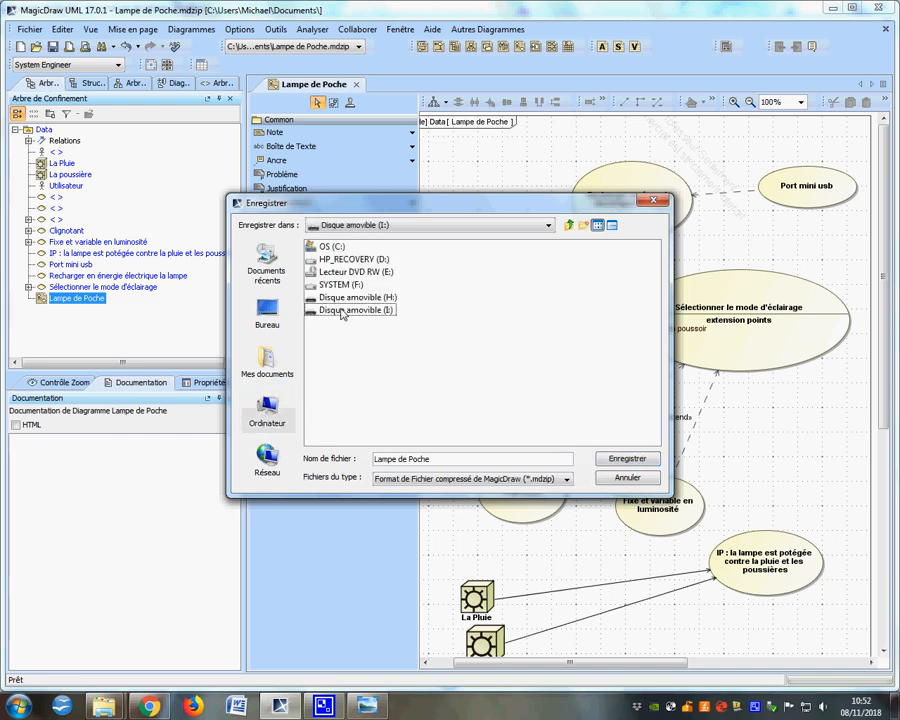
pyautogui.click(609, 459)
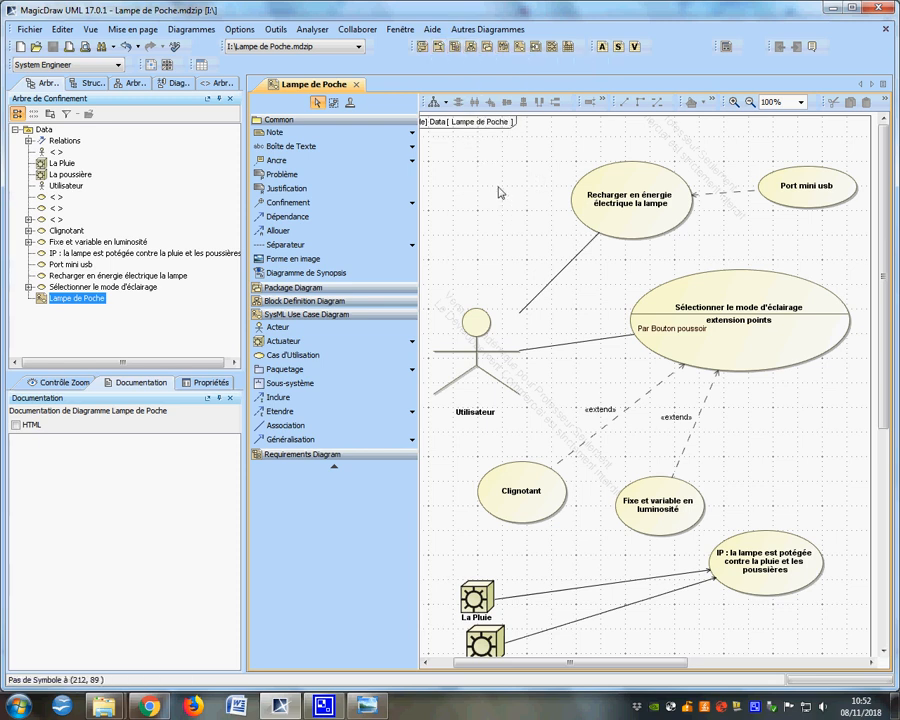
pyautogui.scroll(-1, 626, 580)
pyautogui.scroll(1, 627, 582)
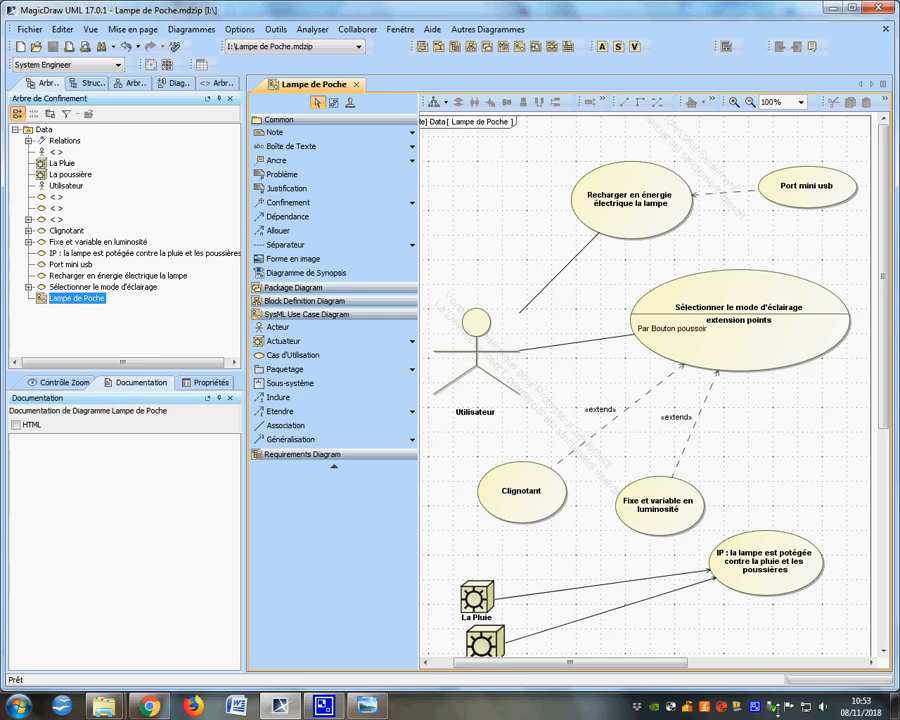
pyautogui.rightClick(757, 705)
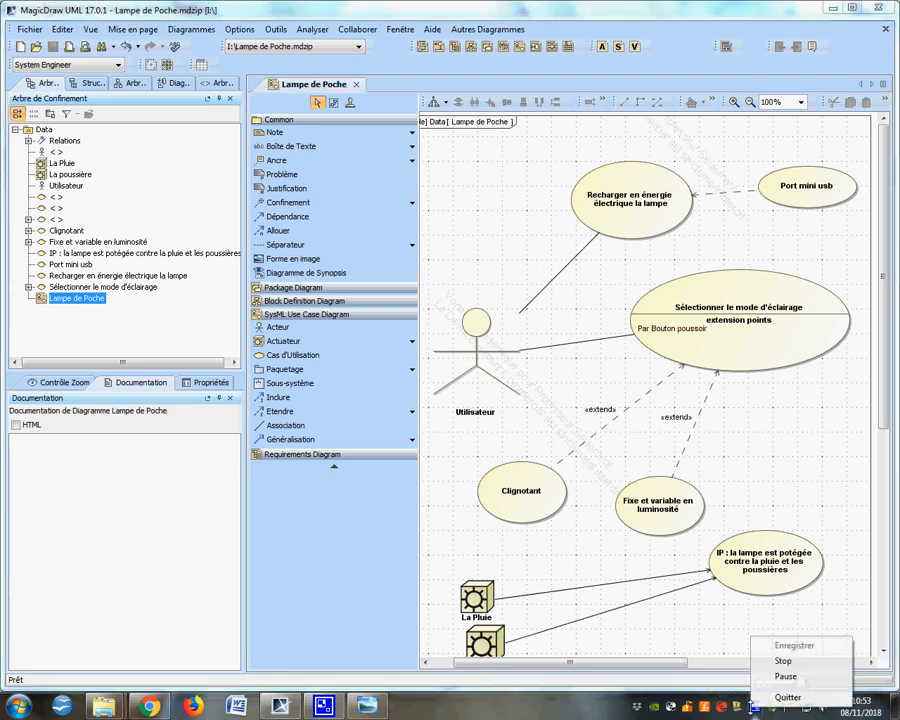